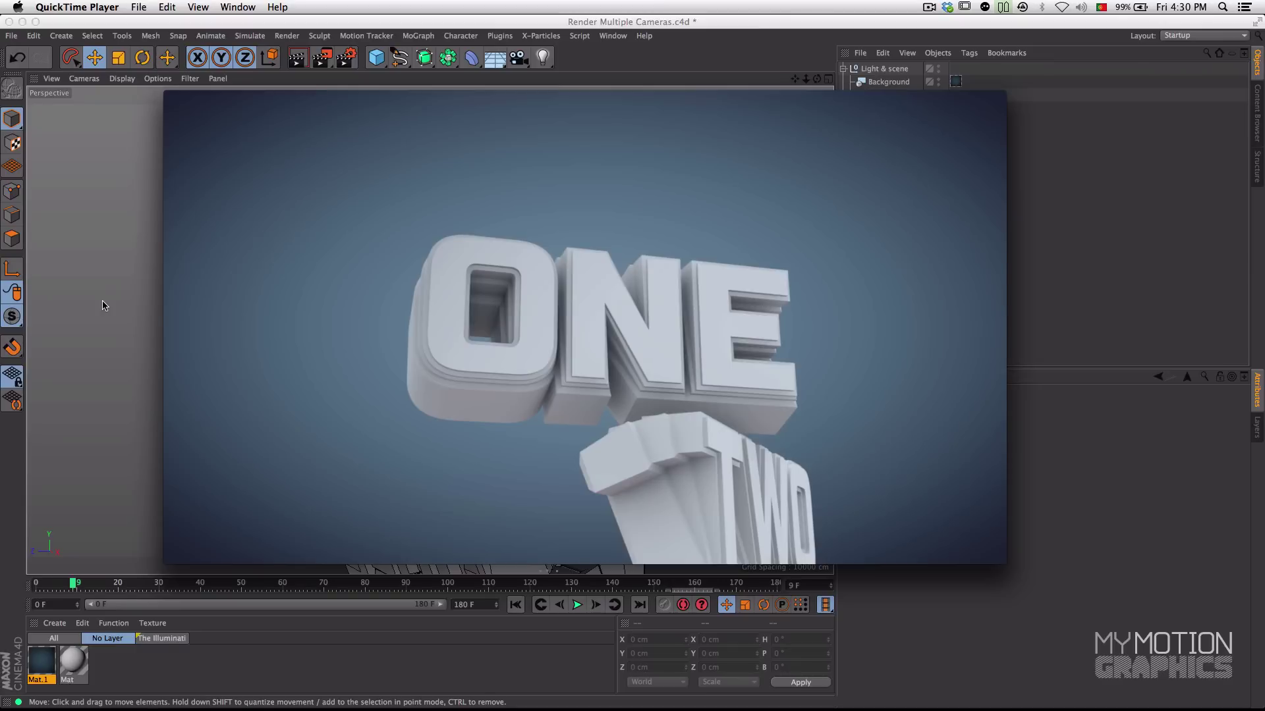
Switch to Safari and read the YouTube comment requesting a tutorial on rendering multiple animated cameras in C4D
{"action": "key", "text": "super+Tab"}
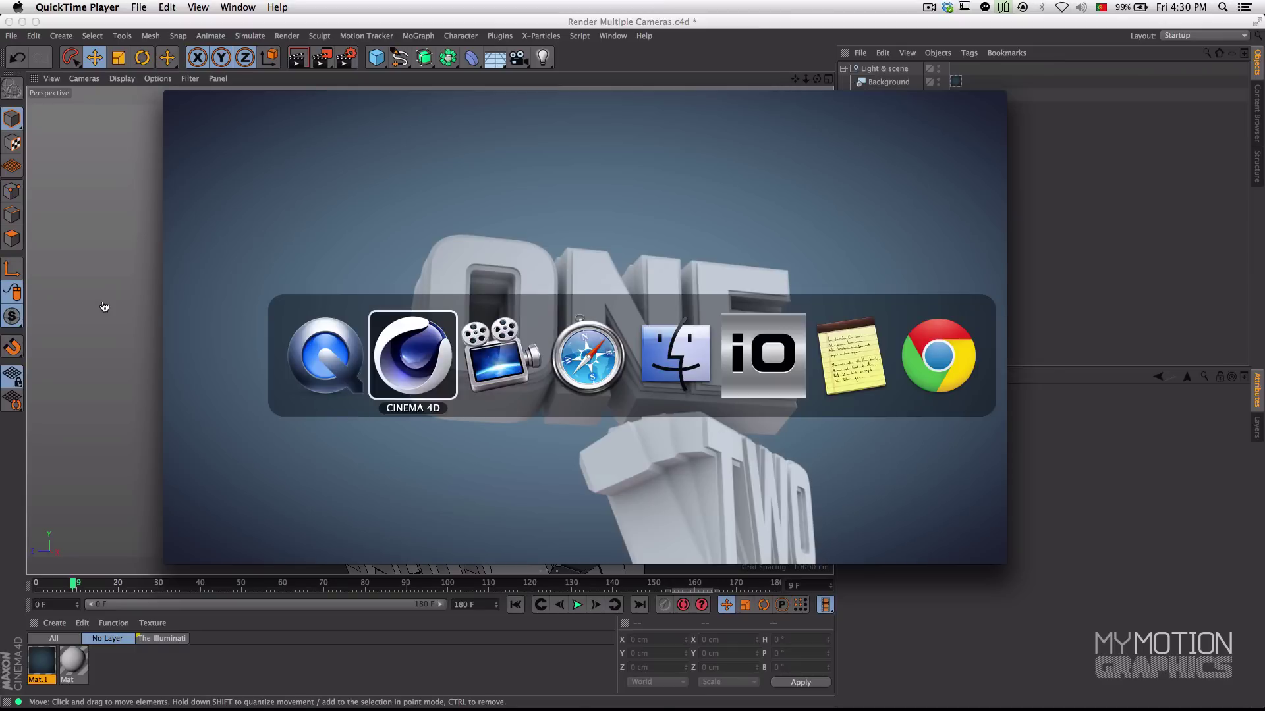
{"action": "left_click", "coordinate": [349, 380]}
{"action": "key", "text": "super+Tab"}
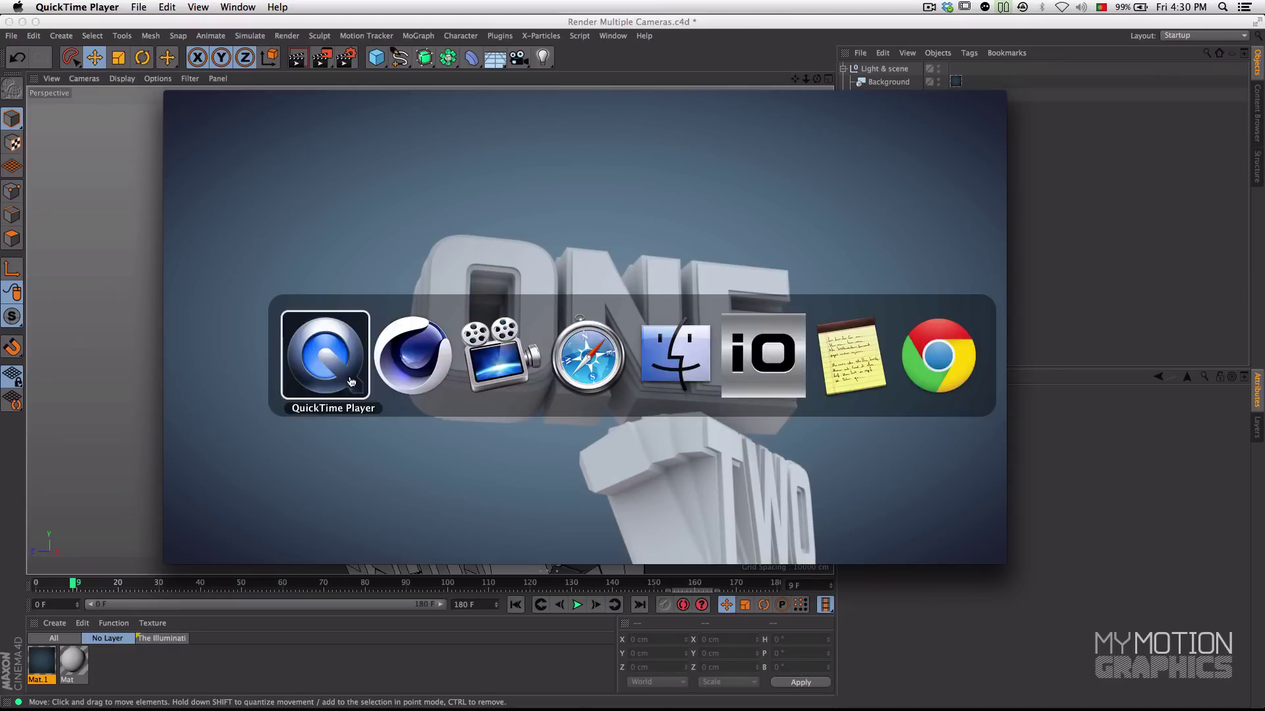
{"action": "left_click", "coordinate": [571, 376]}
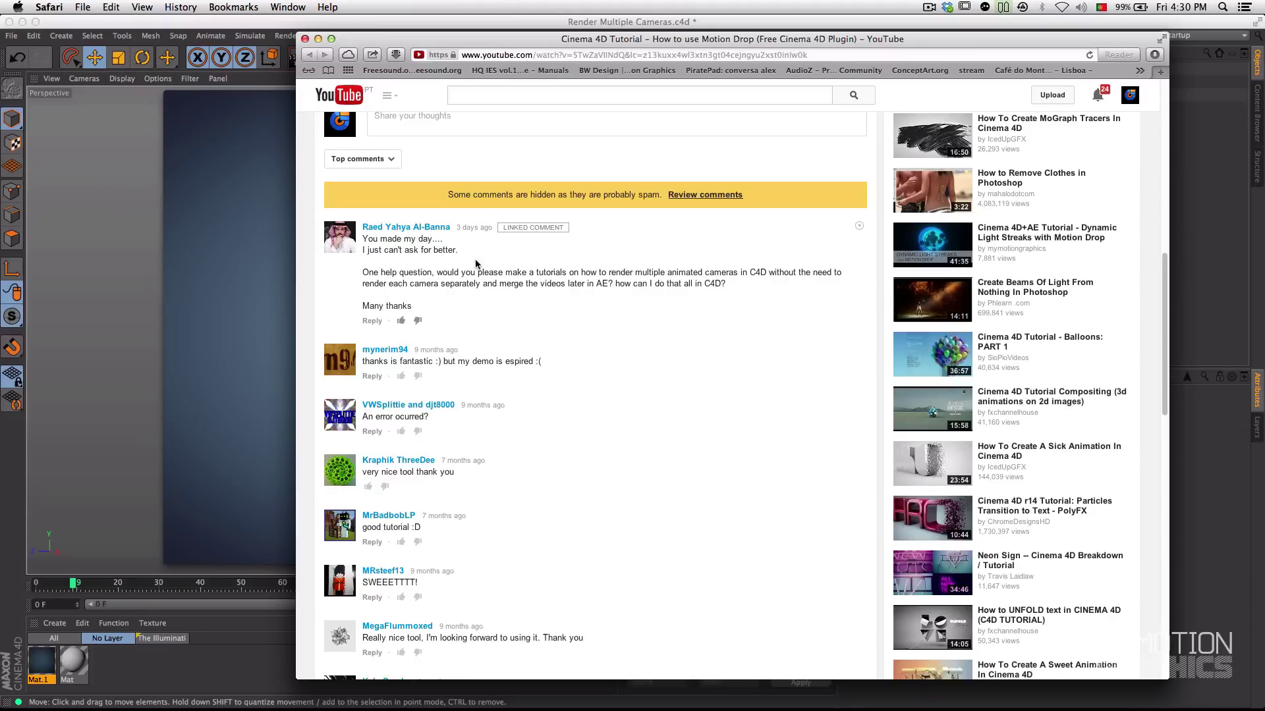
{"action": "scroll", "coordinate": [475, 325], "scroll_direction": "up", "scroll_amount": 15}
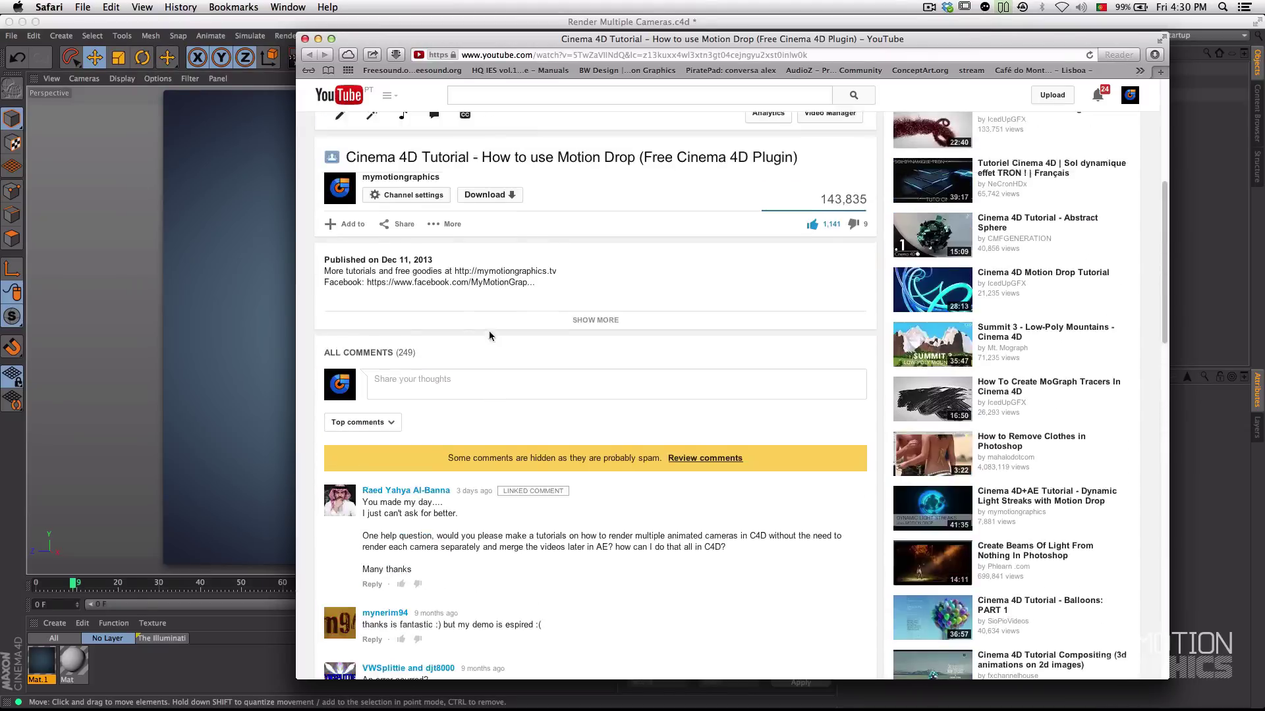
{"action": "scroll", "coordinate": [496, 399], "scroll_direction": "up", "scroll_amount": 3}
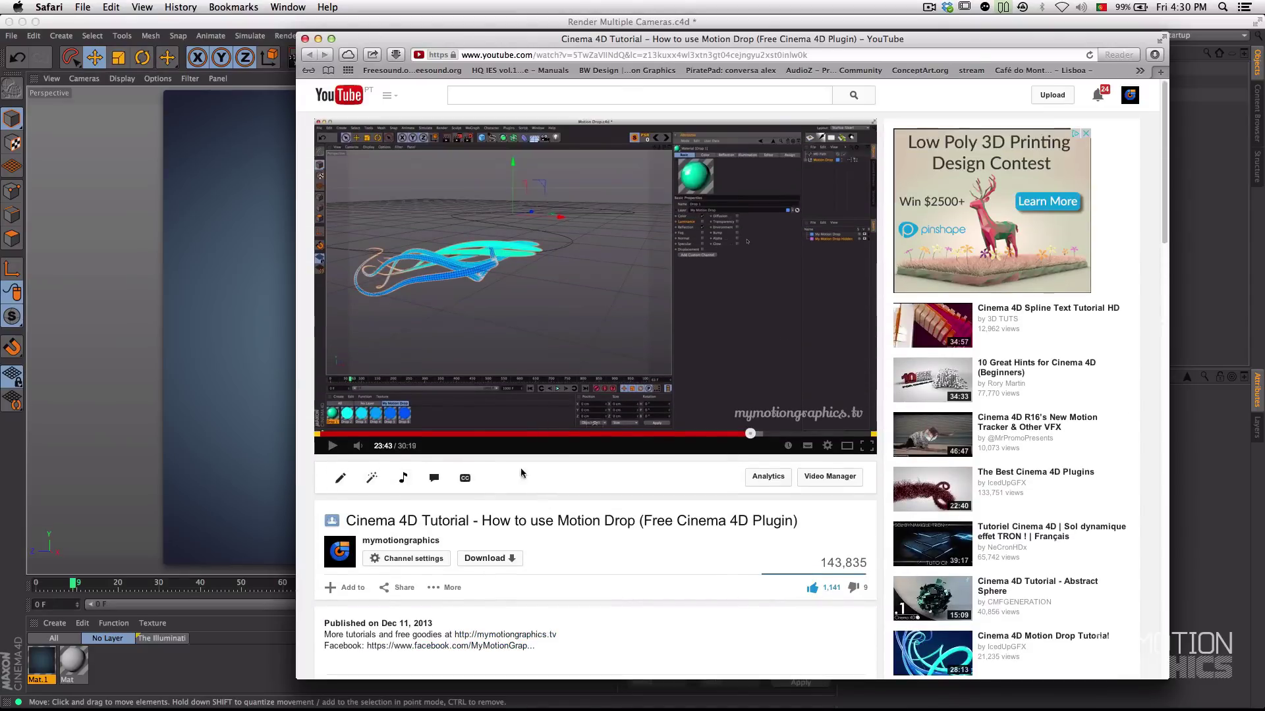
{"action": "scroll", "coordinate": [496, 303], "scroll_direction": "down", "scroll_amount": 6}
{"action": "scroll", "coordinate": [497, 303], "scroll_direction": "down", "scroll_amount": 10}
{"action": "scroll", "coordinate": [501, 316], "scroll_direction": "up", "scroll_amount": 14}
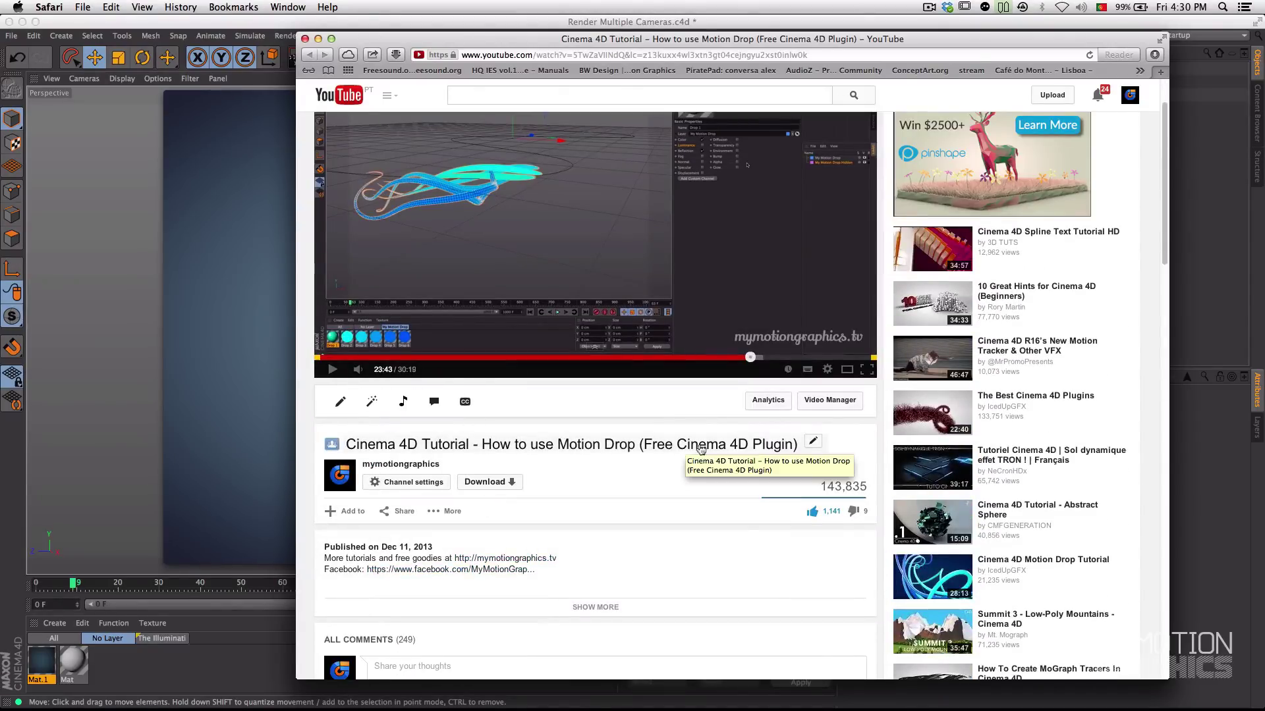
{"action": "scroll", "coordinate": [593, 395], "scroll_direction": "down", "scroll_amount": 6}
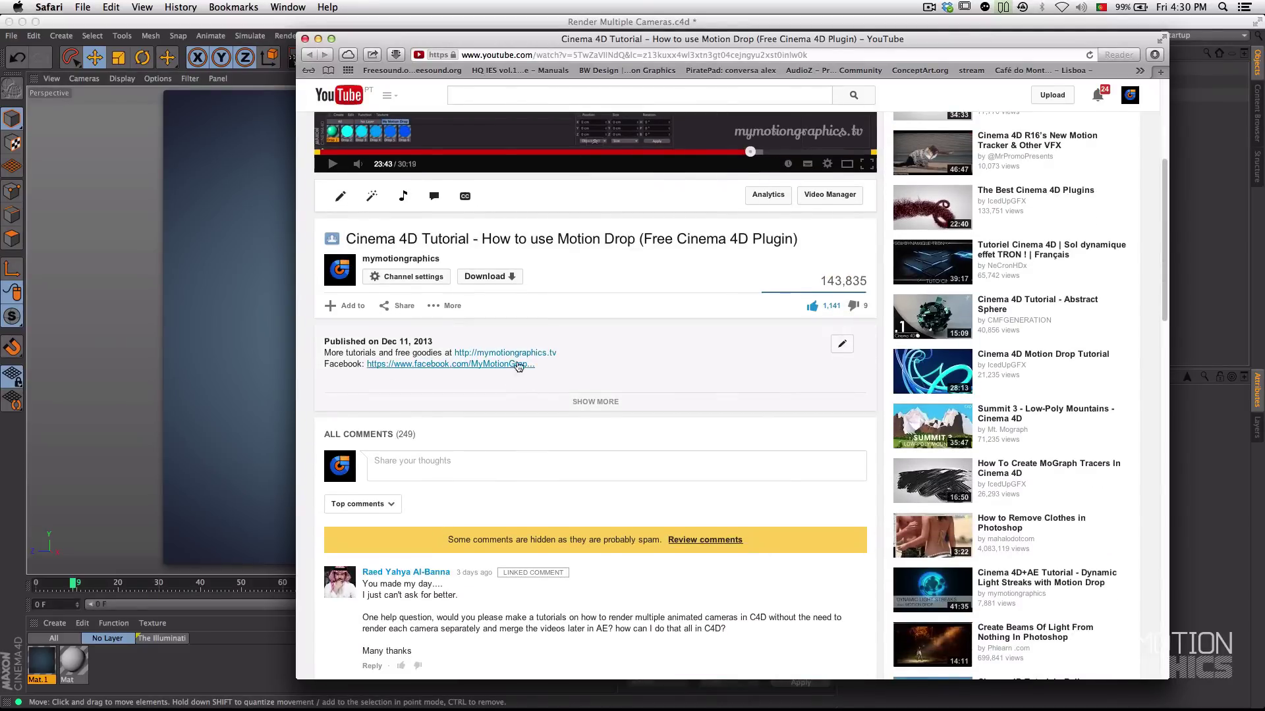
{"action": "scroll", "coordinate": [560, 363], "scroll_direction": "down", "scroll_amount": 12}
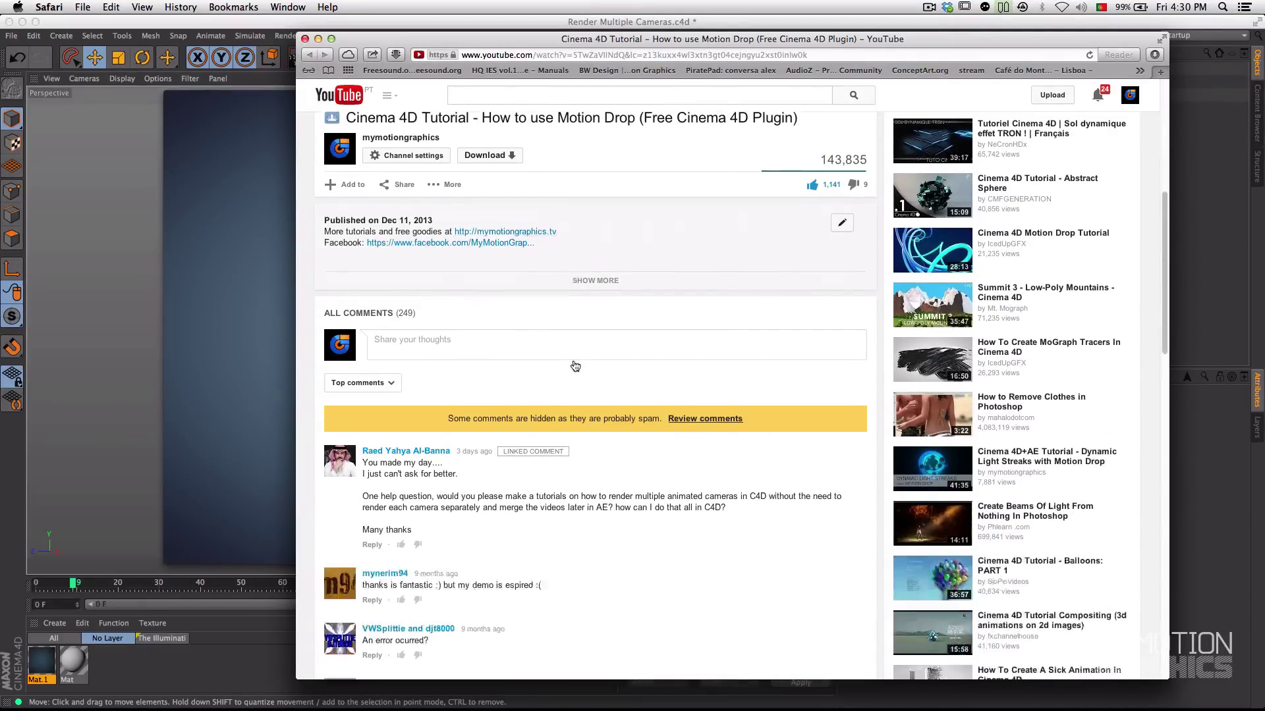
{"action": "scroll", "coordinate": [573, 365], "scroll_direction": "down", "scroll_amount": 1}
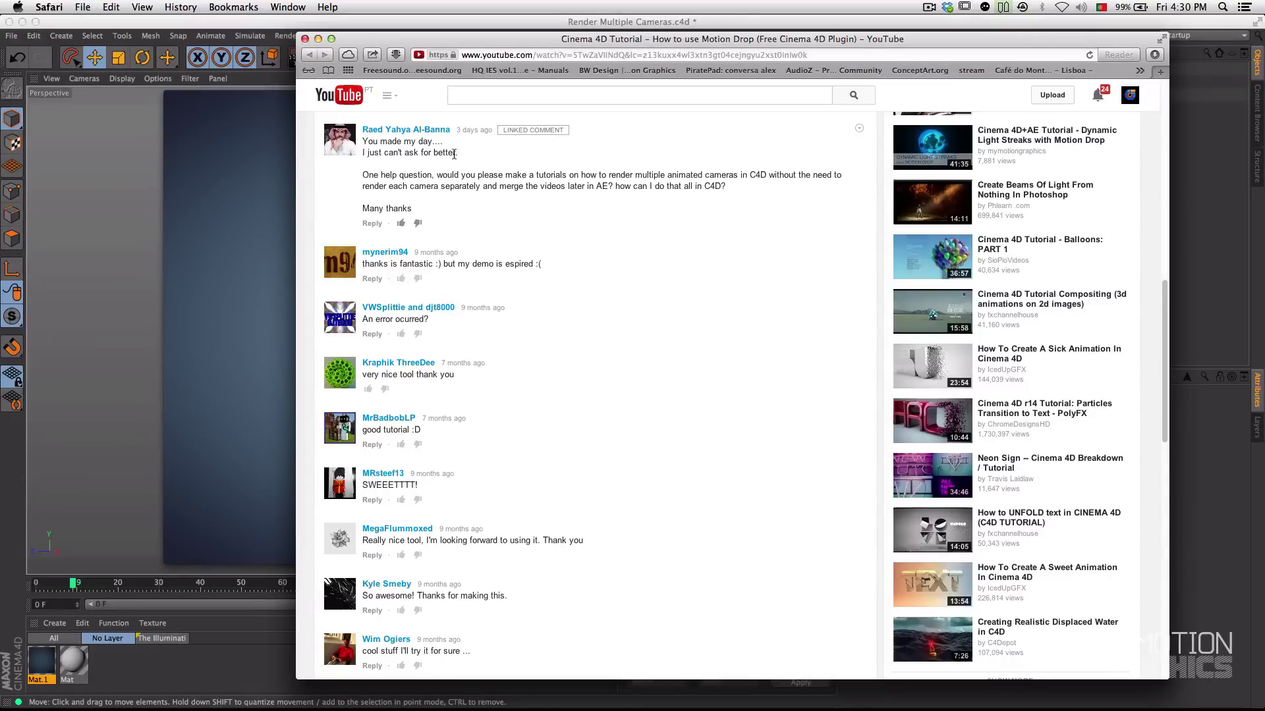
{"action": "left_click_drag", "start_coordinate": [459, 154], "coordinate": [362, 141]}
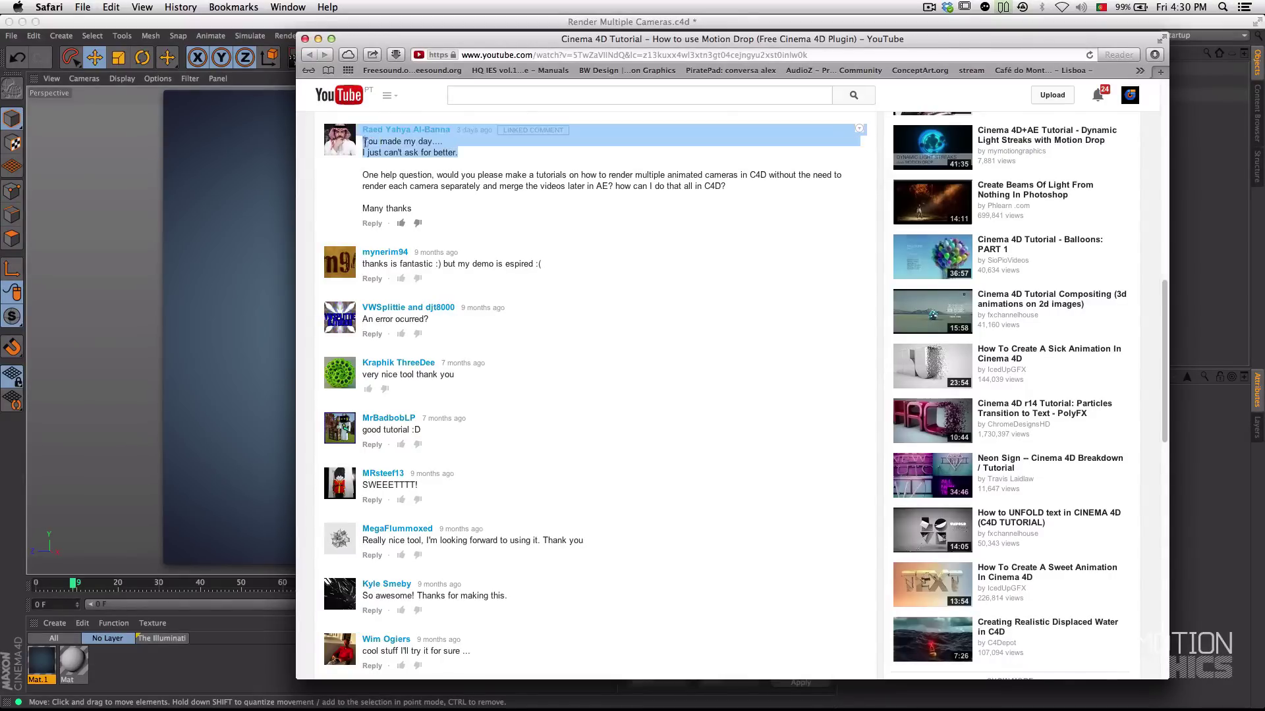
{"action": "left_click", "coordinate": [520, 158]}
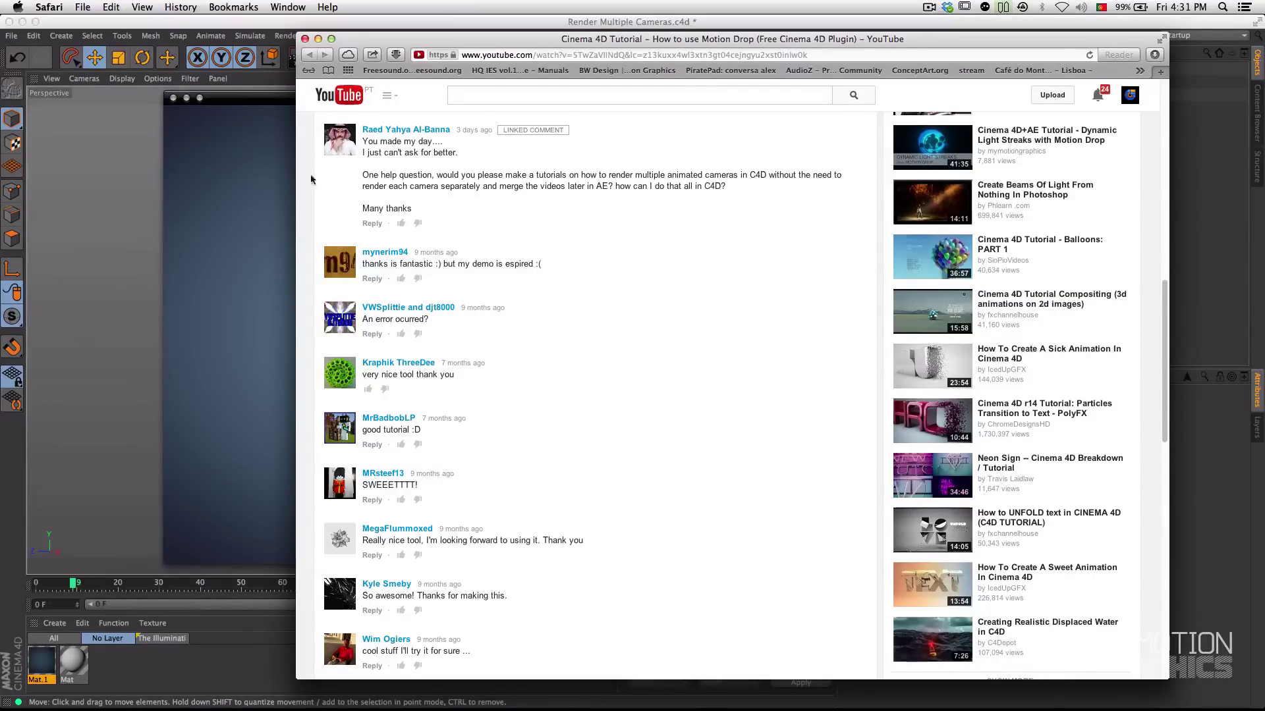
Bring the one two three.mov window in QuickTime Player to the front and minimise the browser window
{"action": "mouse_move", "coordinate": [407, 137]}
{"action": "left_click", "coordinate": [176, 122]}
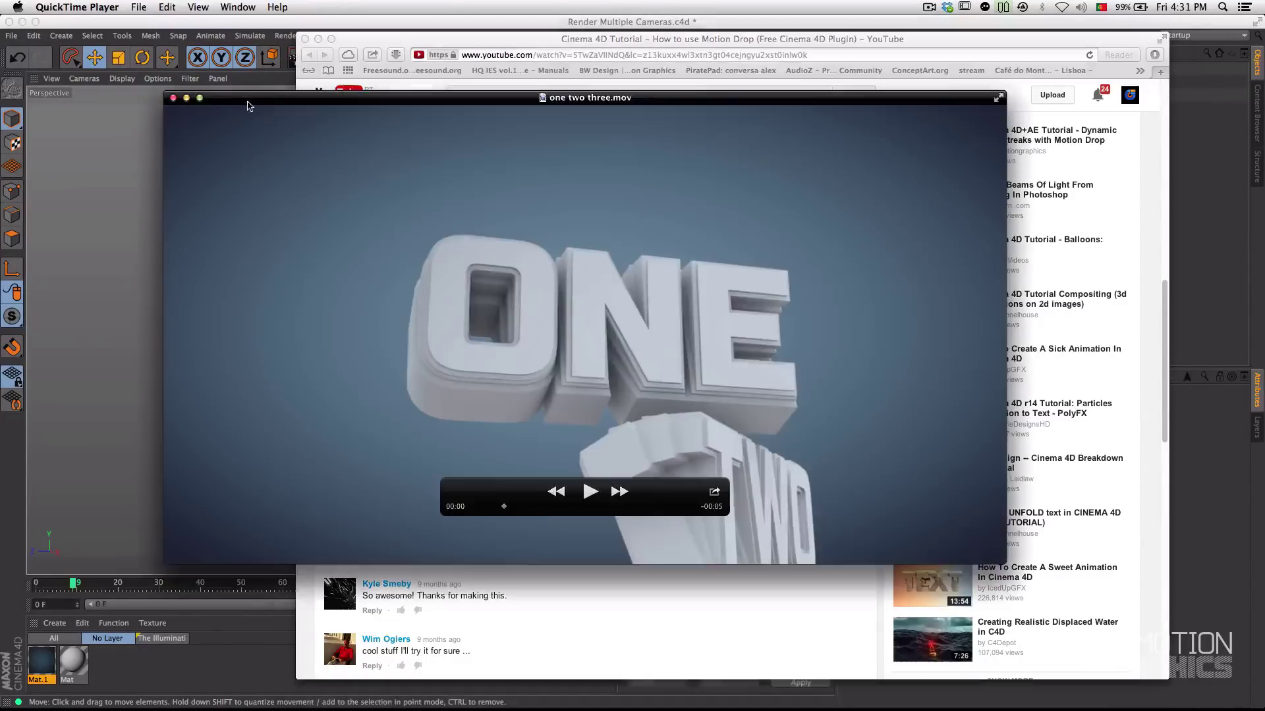
{"action": "left_click", "coordinate": [318, 39]}
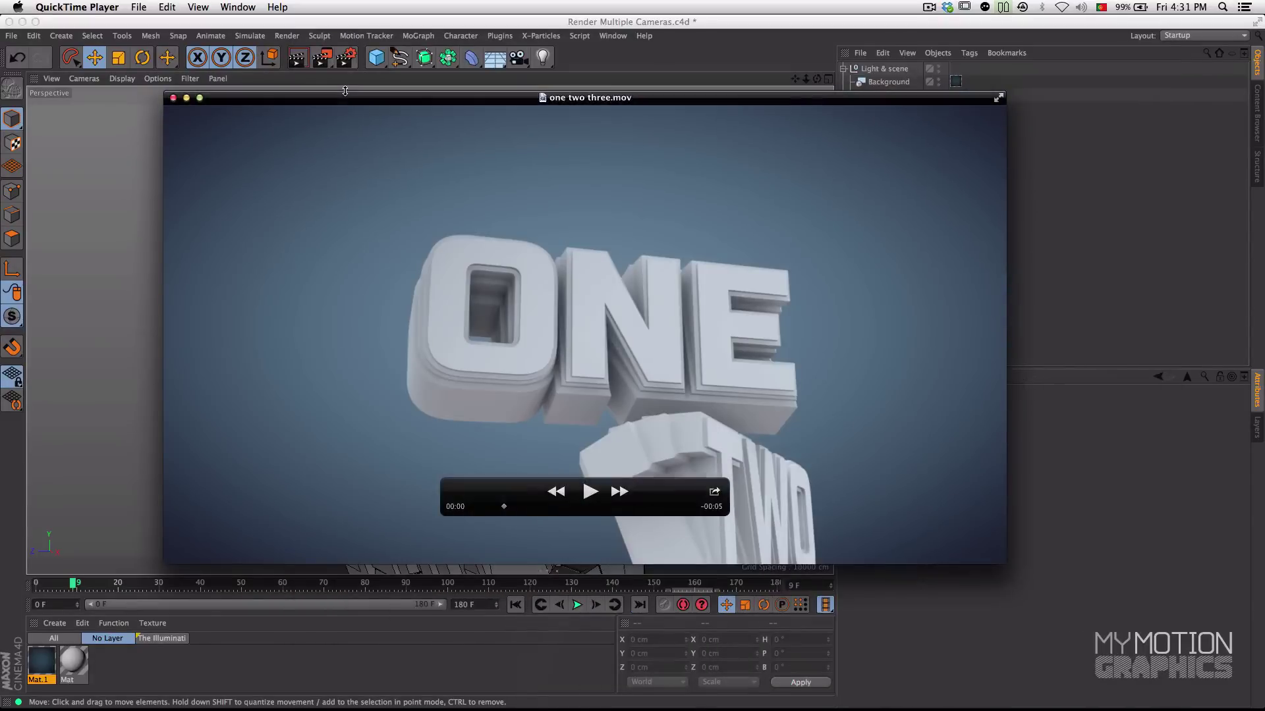
{"action": "left_click_drag", "start_coordinate": [630, 550], "coordinate": [626, 513]}
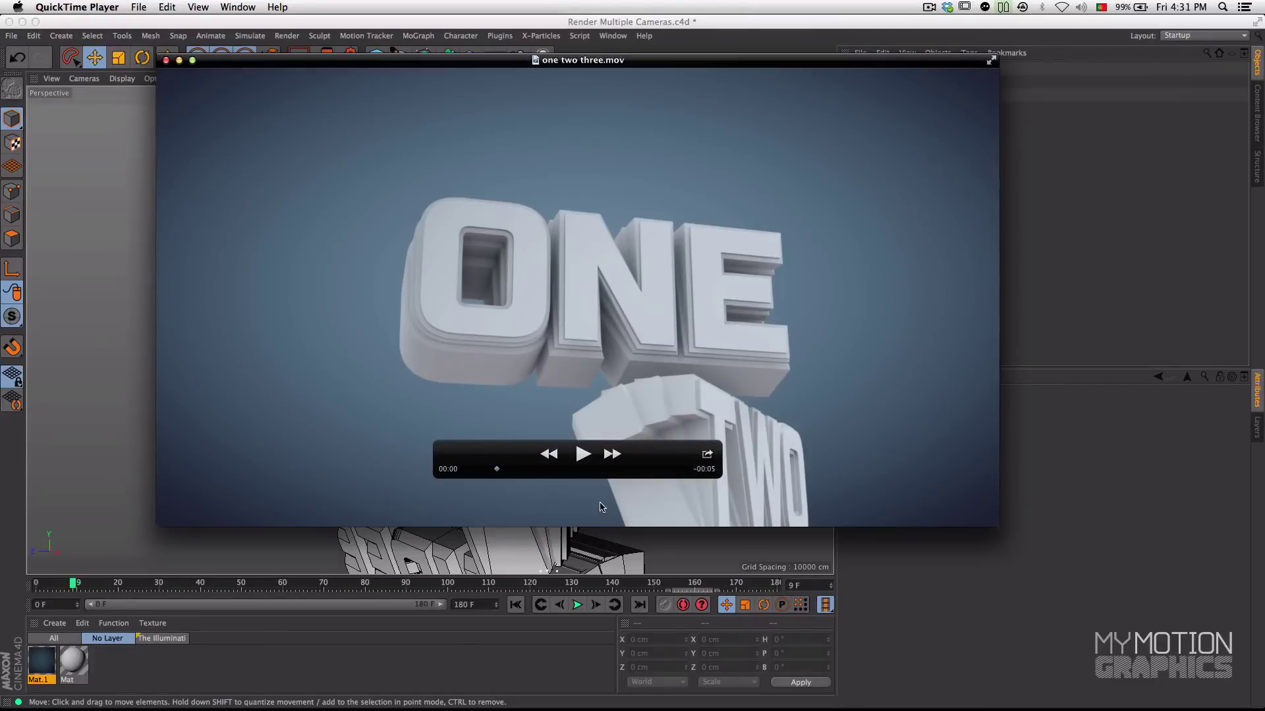
Play one two three.mov through and replay it from the start to watch the camera changes
{"action": "left_click", "coordinate": [583, 455]}
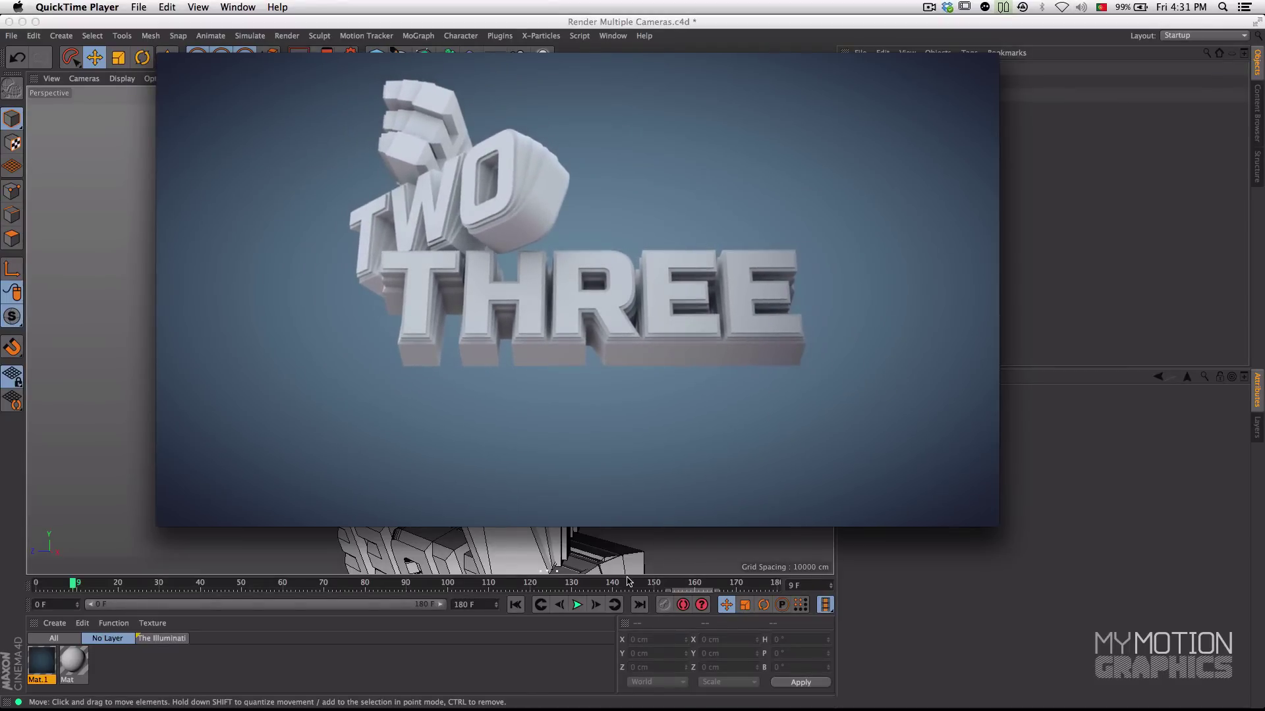
{"action": "mouse_move", "coordinate": [619, 452]}
{"action": "left_click_drag", "start_coordinate": [690, 470], "coordinate": [466, 474]}
{"action": "left_click", "coordinate": [582, 454]}
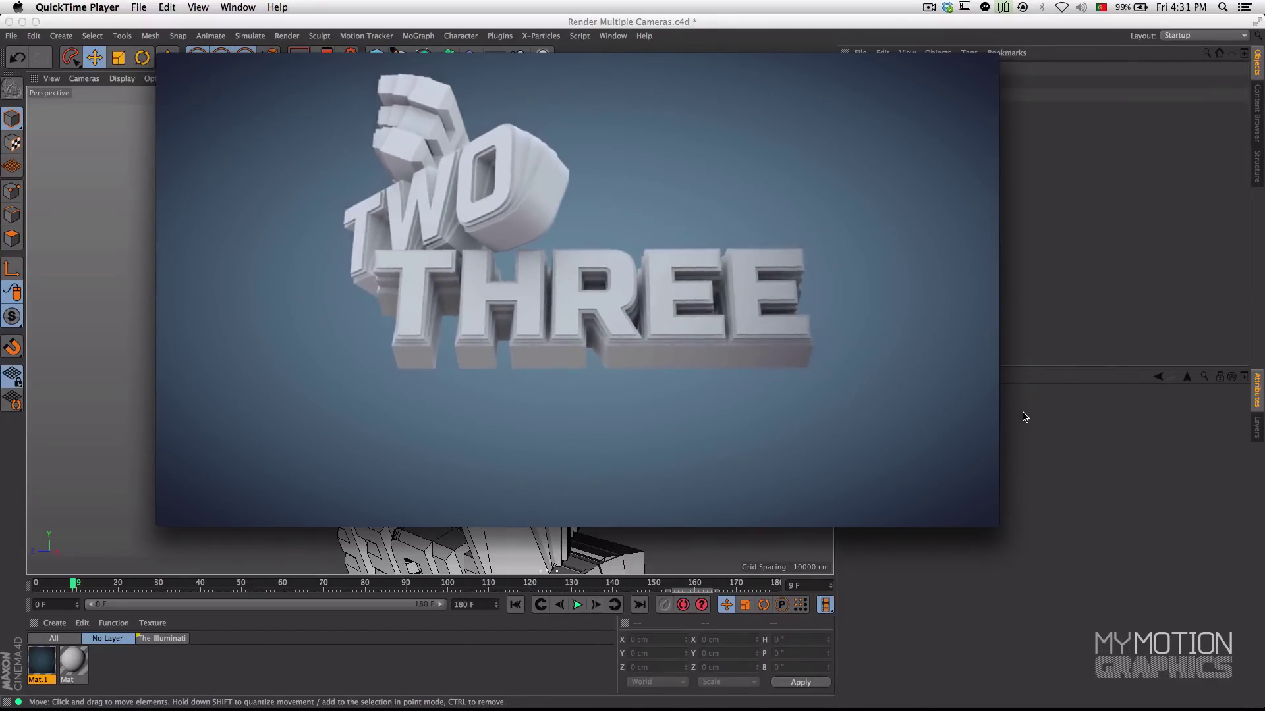
{"action": "mouse_move", "coordinate": [753, 508]}
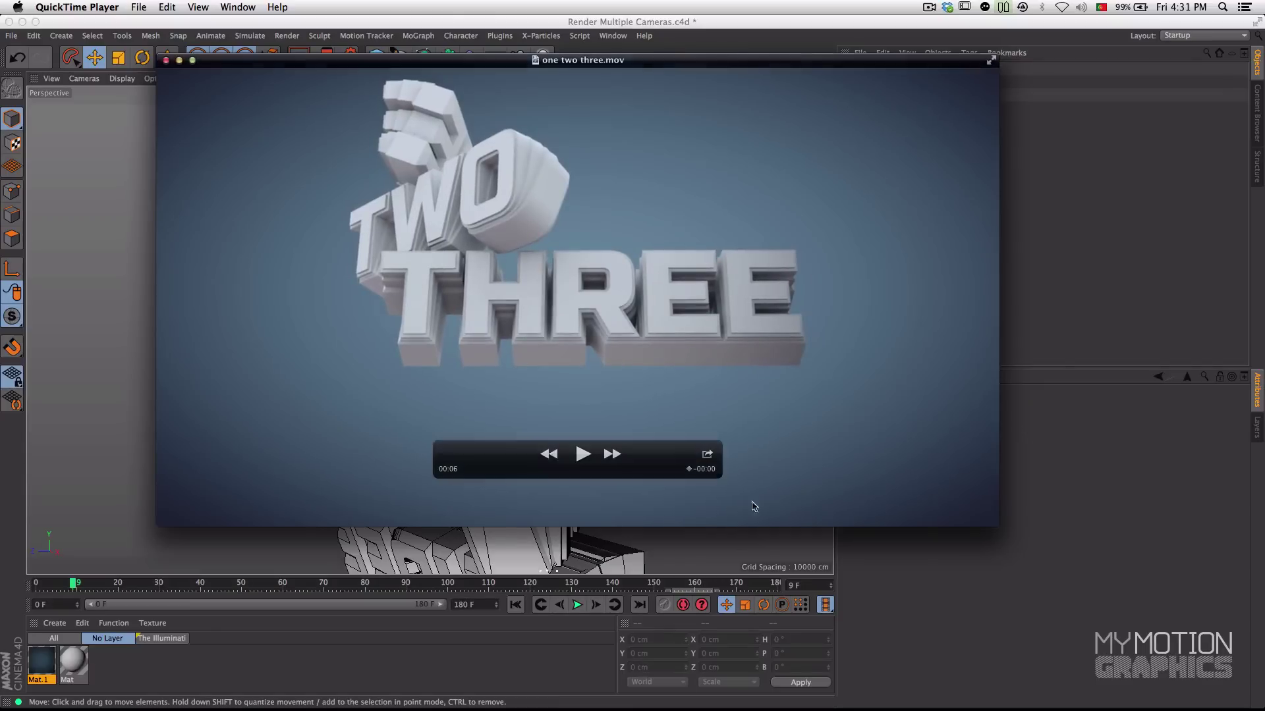
{"action": "left_click", "coordinate": [464, 469]}
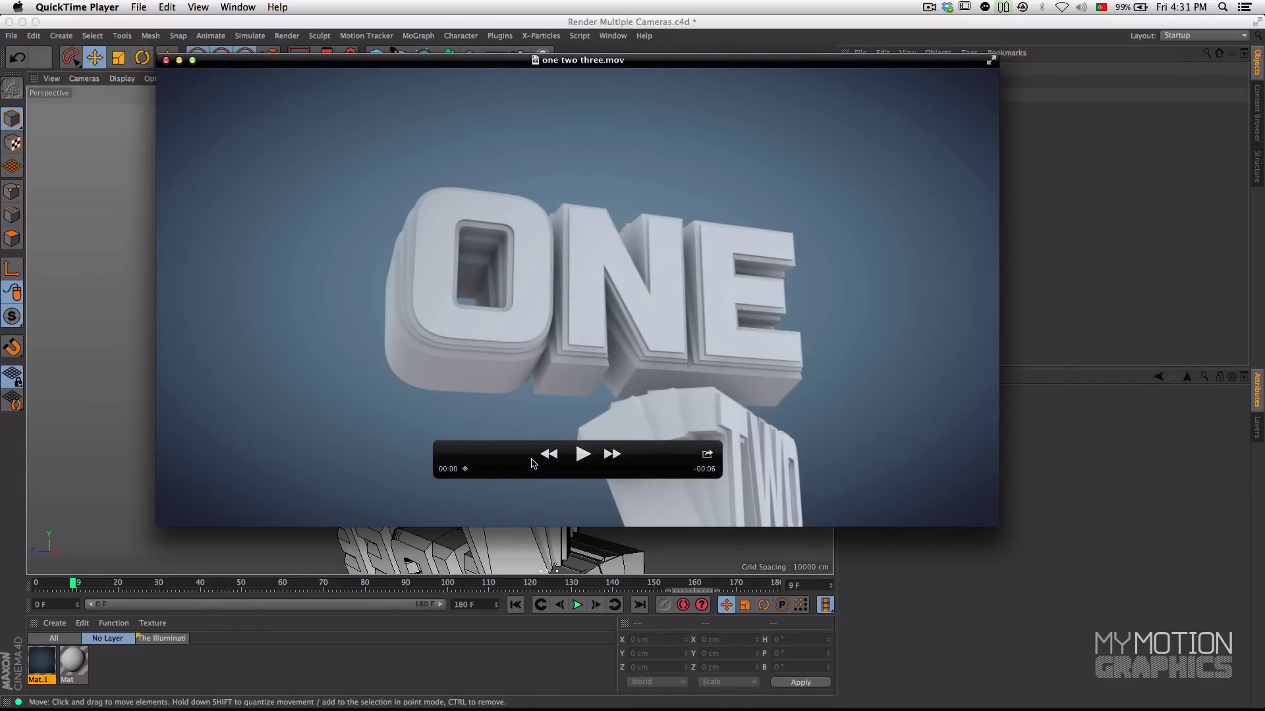
{"action": "left_click", "coordinate": [583, 454]}
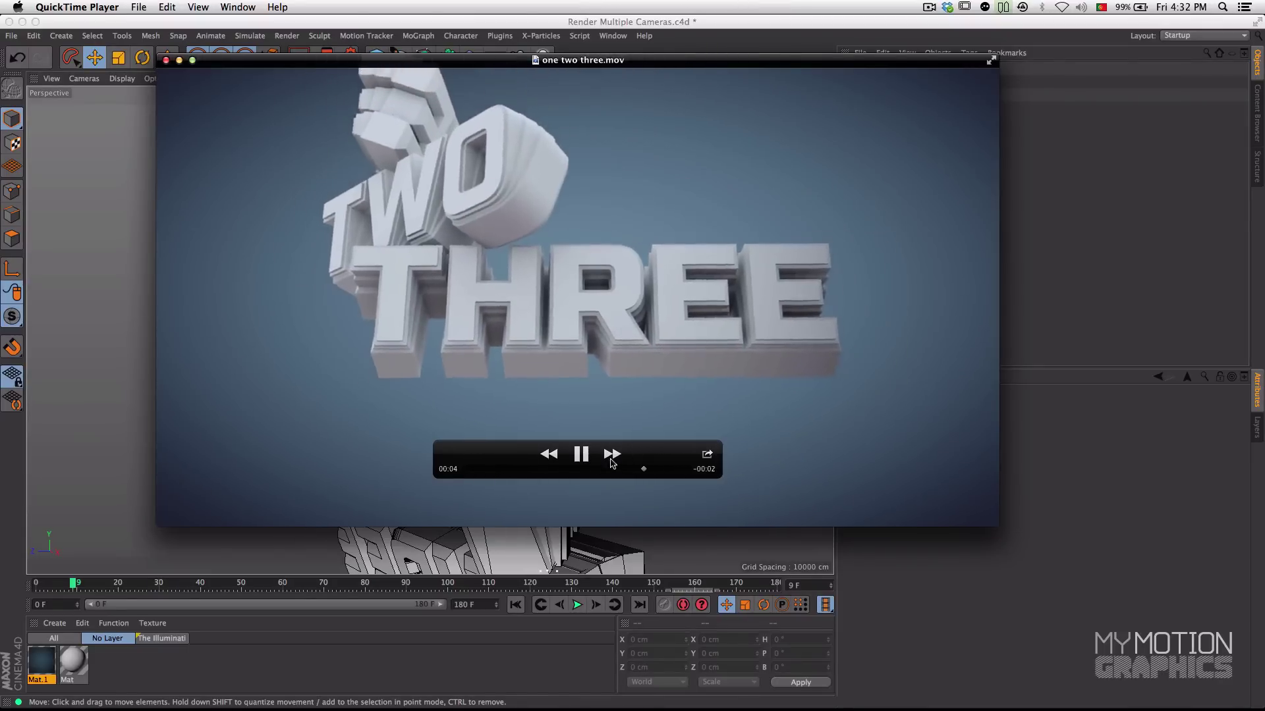
Pause the movie and scrub back and forth to examine the cuts between the ONE, TWO and THREE shots
{"action": "left_click", "coordinate": [581, 455]}
{"action": "left_click_drag", "start_coordinate": [583, 475], "coordinate": [649, 481]}
{"action": "left_click_drag", "start_coordinate": [525, 480], "coordinate": [692, 467]}
{"action": "left_click_drag", "start_coordinate": [598, 470], "coordinate": [509, 480]}
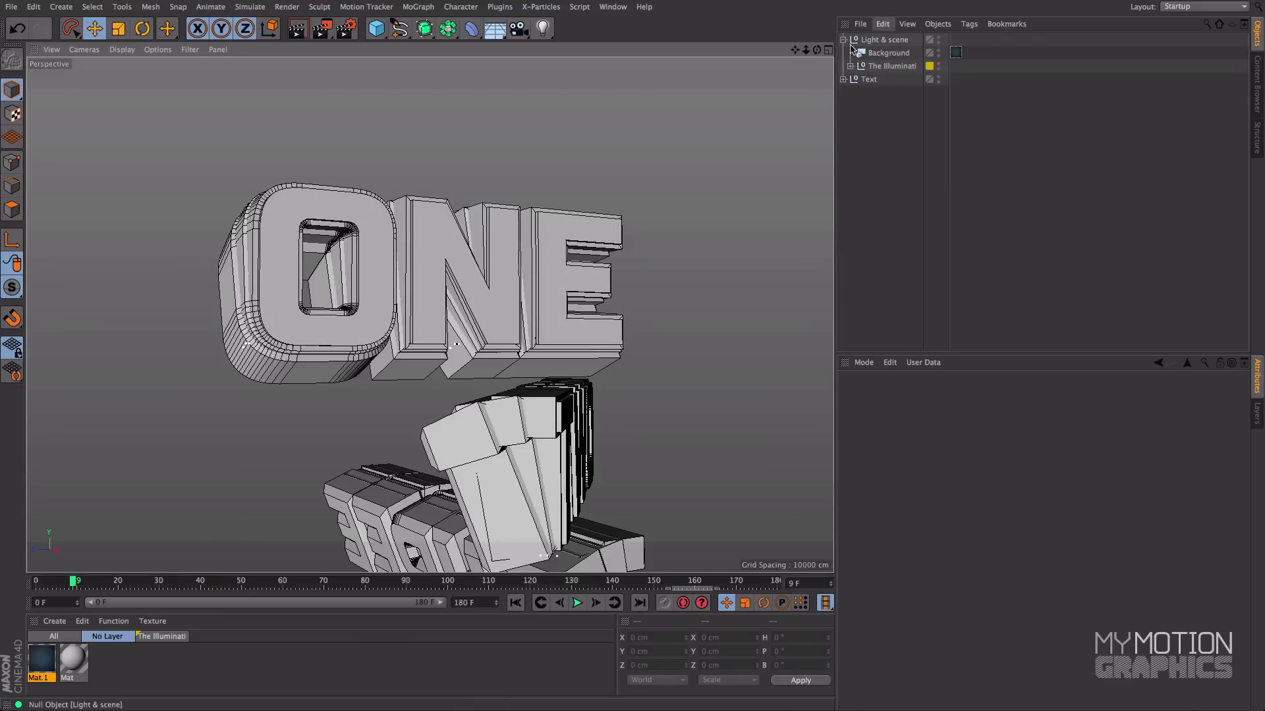
Examine the 3D ONE TWO THREE text and the Light & scene group with its The Illuminati lighting rig
{"action": "left_click_drag", "start_coordinate": [551, 288], "coordinate": [592, 294], "text": "alt"}
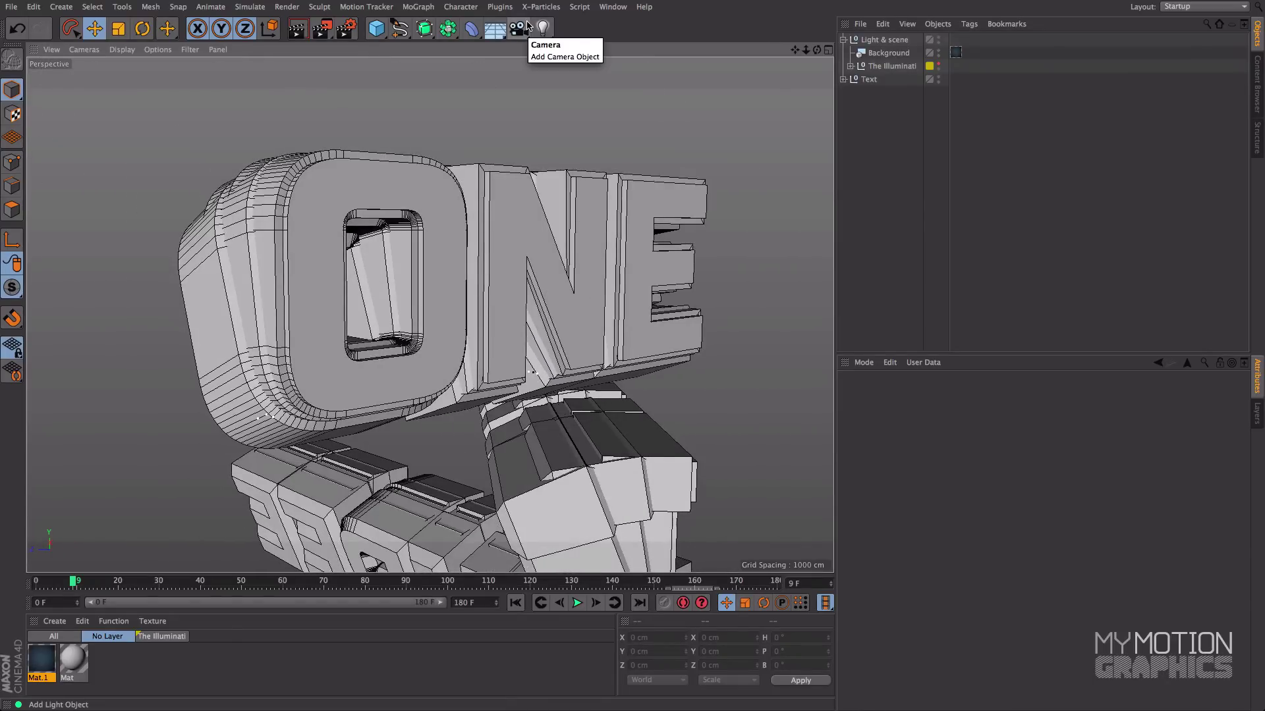
{"action": "left_click_drag", "start_coordinate": [550, 146], "coordinate": [606, 161], "text": "alt"}
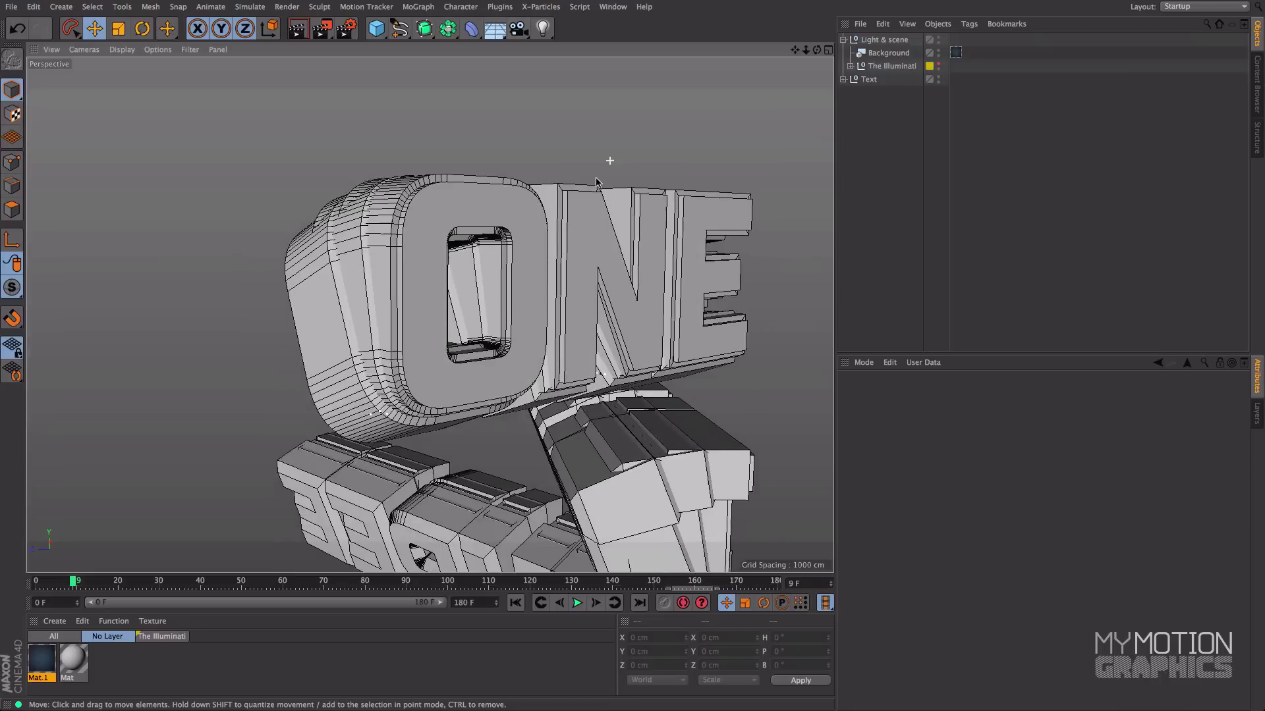
{"action": "left_click", "coordinate": [884, 39]}
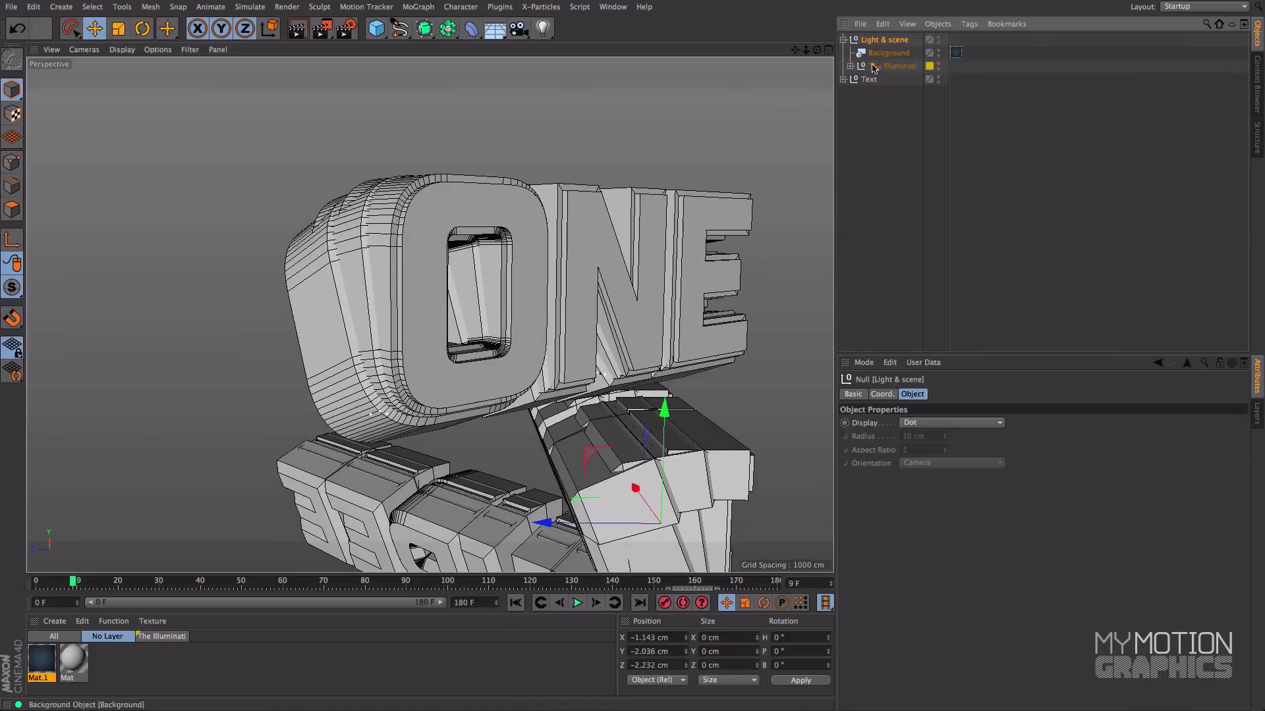
{"action": "left_click", "coordinate": [882, 67]}
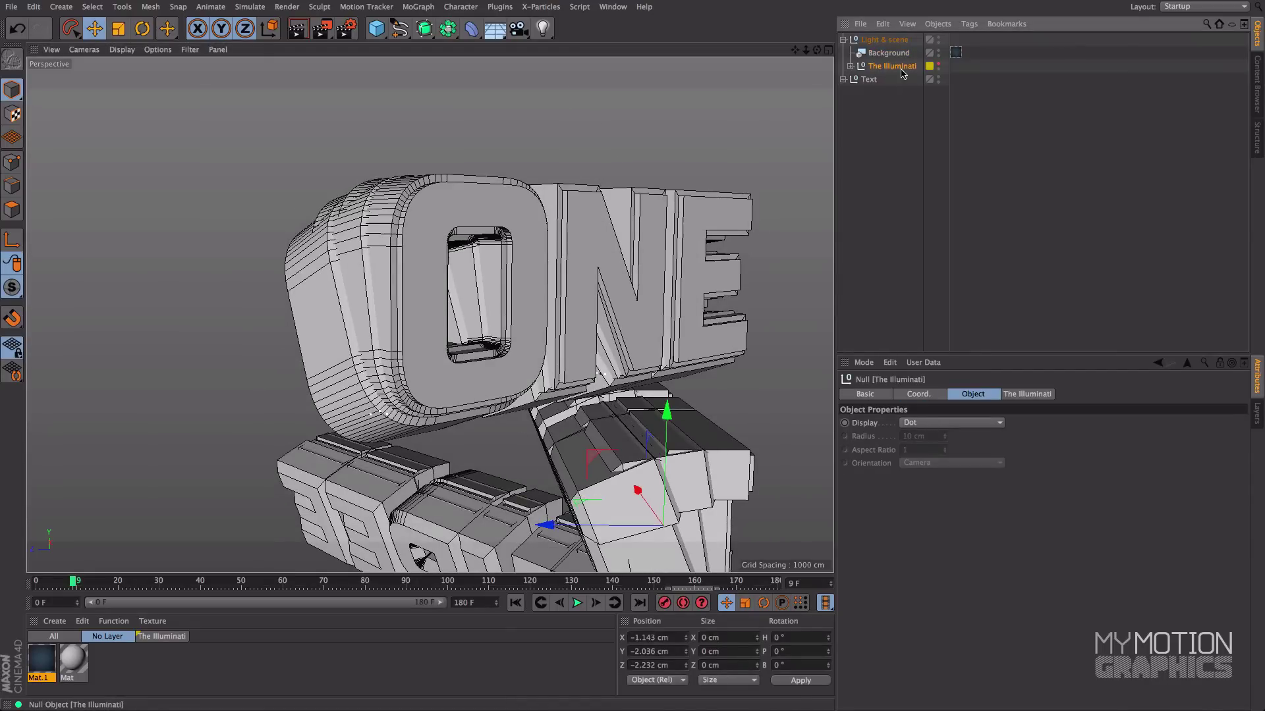
{"action": "middle_click_drag", "start_coordinate": [757, 197], "coordinate": [659, 181], "text": "alt"}
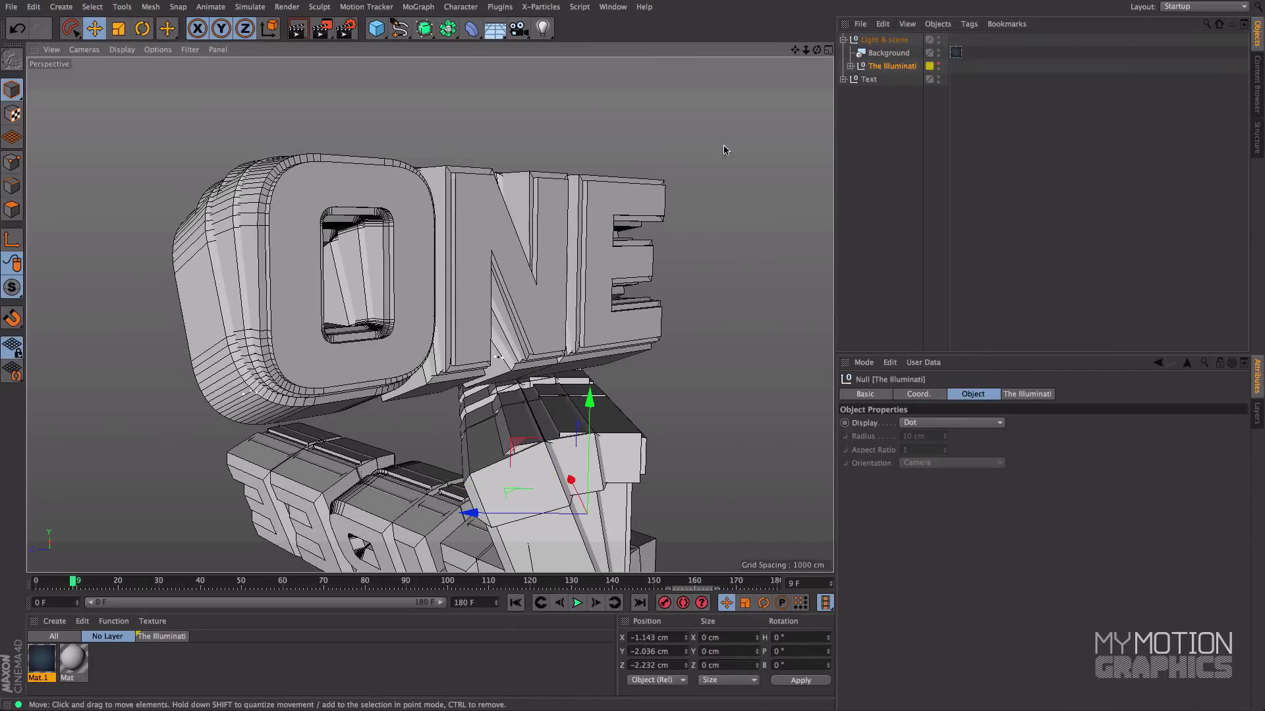
{"action": "left_click_drag", "start_coordinate": [780, 119], "coordinate": [698, 180], "text": "alt"}
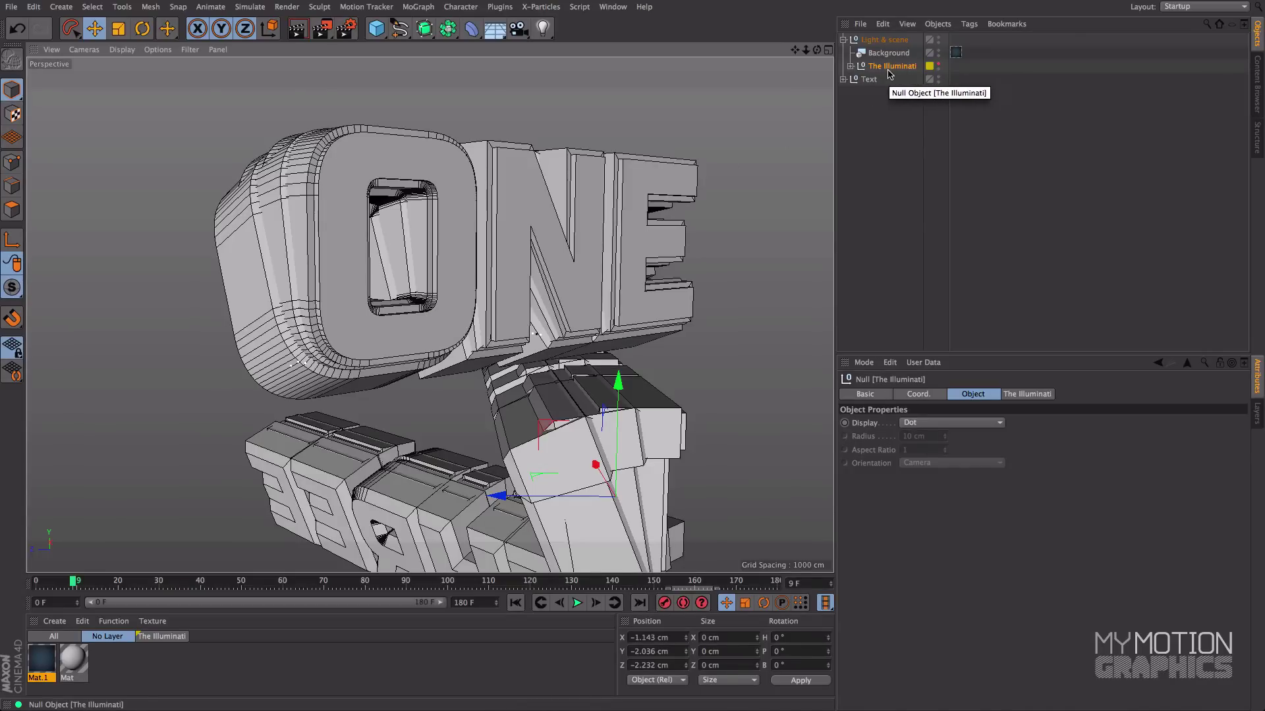
{"action": "scroll", "coordinate": [658, 138], "scroll_direction": "up", "scroll_amount": 2}
{"action": "left_click_drag", "start_coordinate": [639, 123], "coordinate": [659, 221], "text": "alt"}
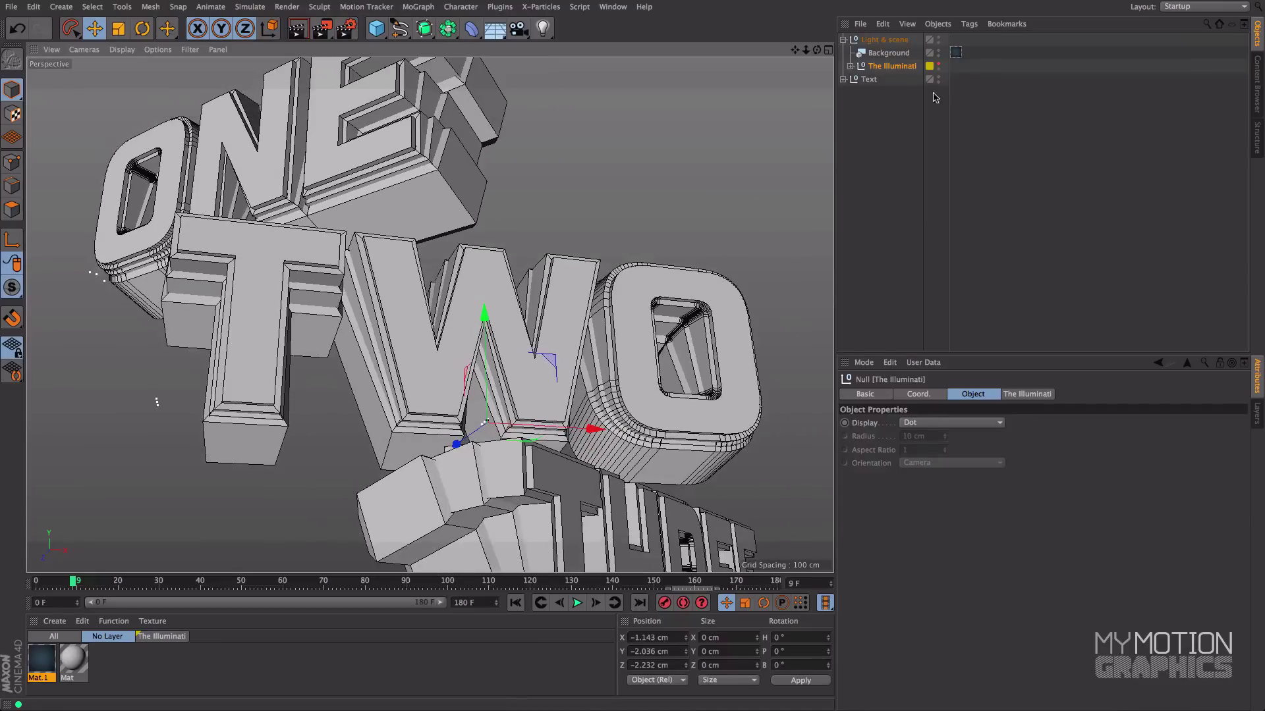
Inspect the Background object and render the viewport to preview the lit text against it
{"action": "left_click", "coordinate": [903, 55]}
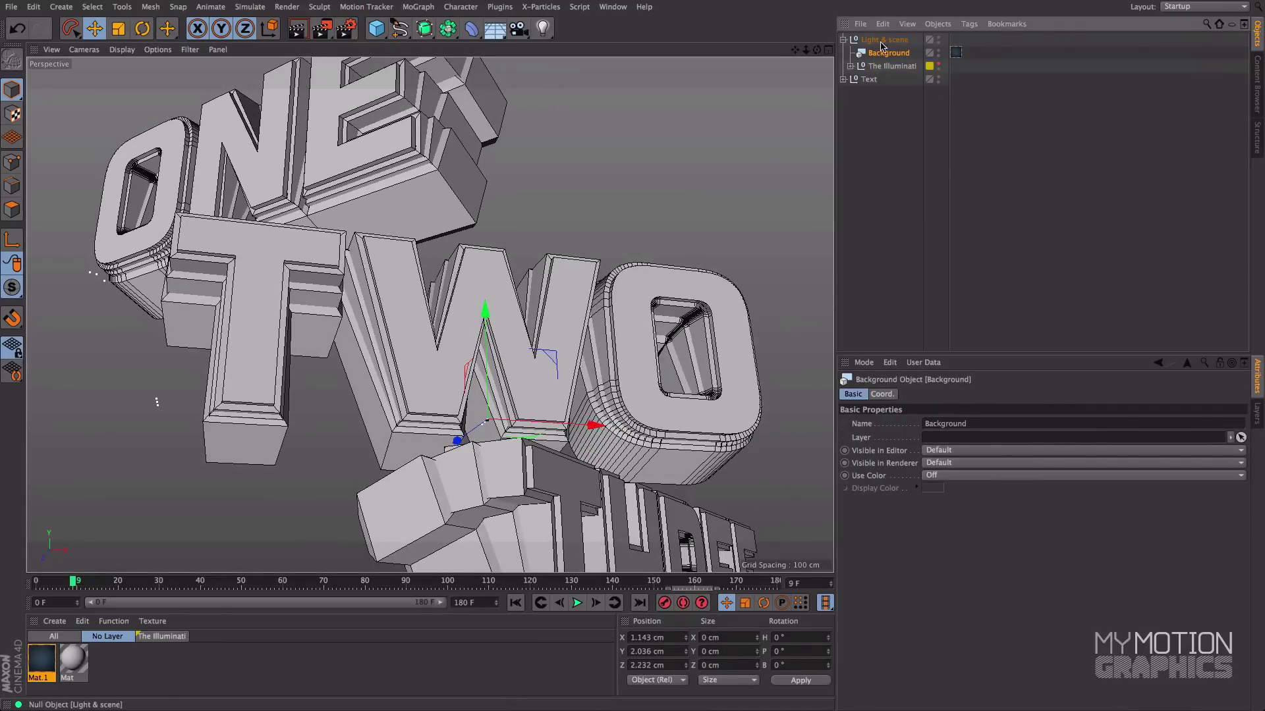
{"action": "key", "text": "ctrl+r"}
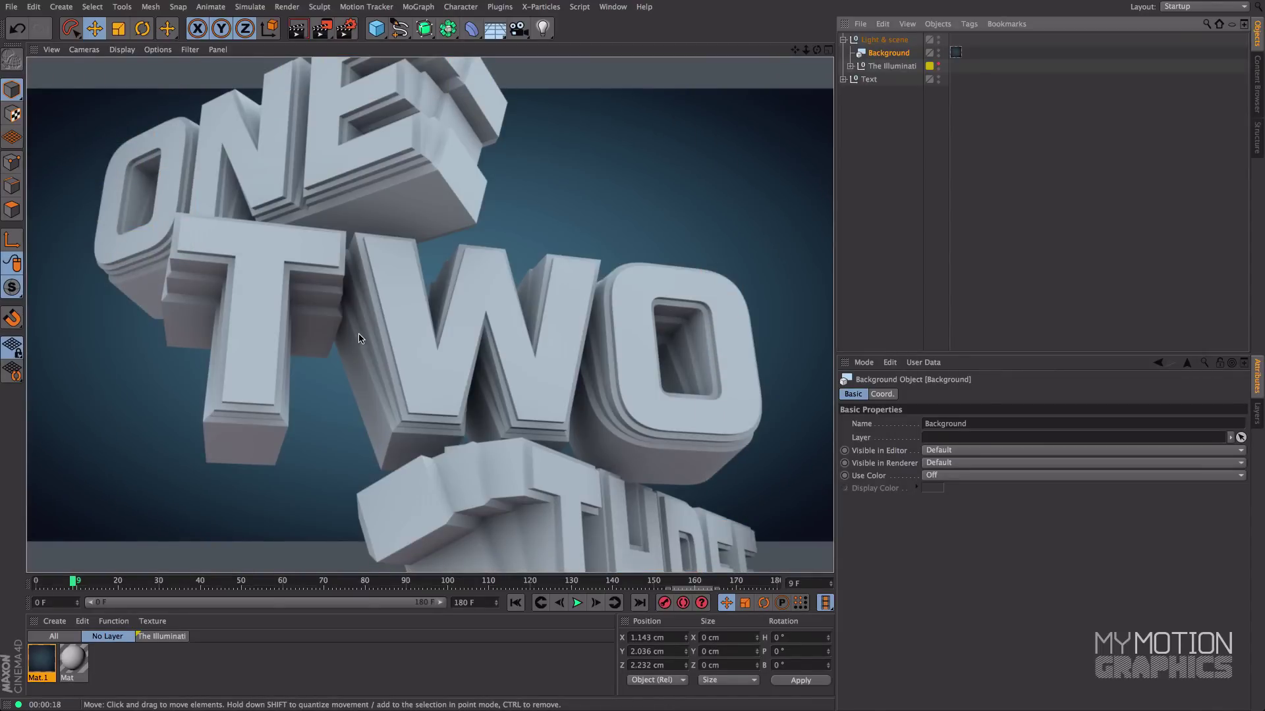
{"action": "left_click_drag", "start_coordinate": [362, 329], "coordinate": [492, 366], "text": "alt"}
{"action": "left_click_drag", "start_coordinate": [498, 413], "coordinate": [500, 366], "text": "alt"}
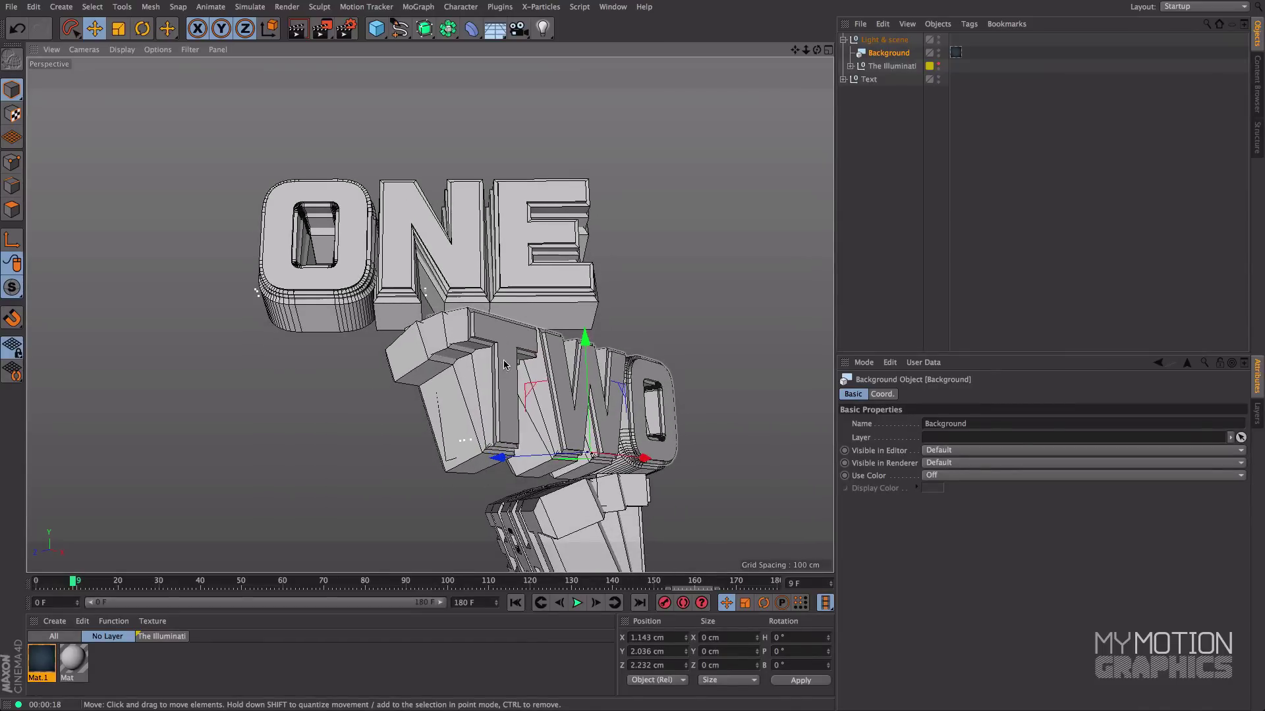
Collapse the Light & scene group in the object hierarchy and leave no object selected
{"action": "left_click", "coordinate": [880, 40]}
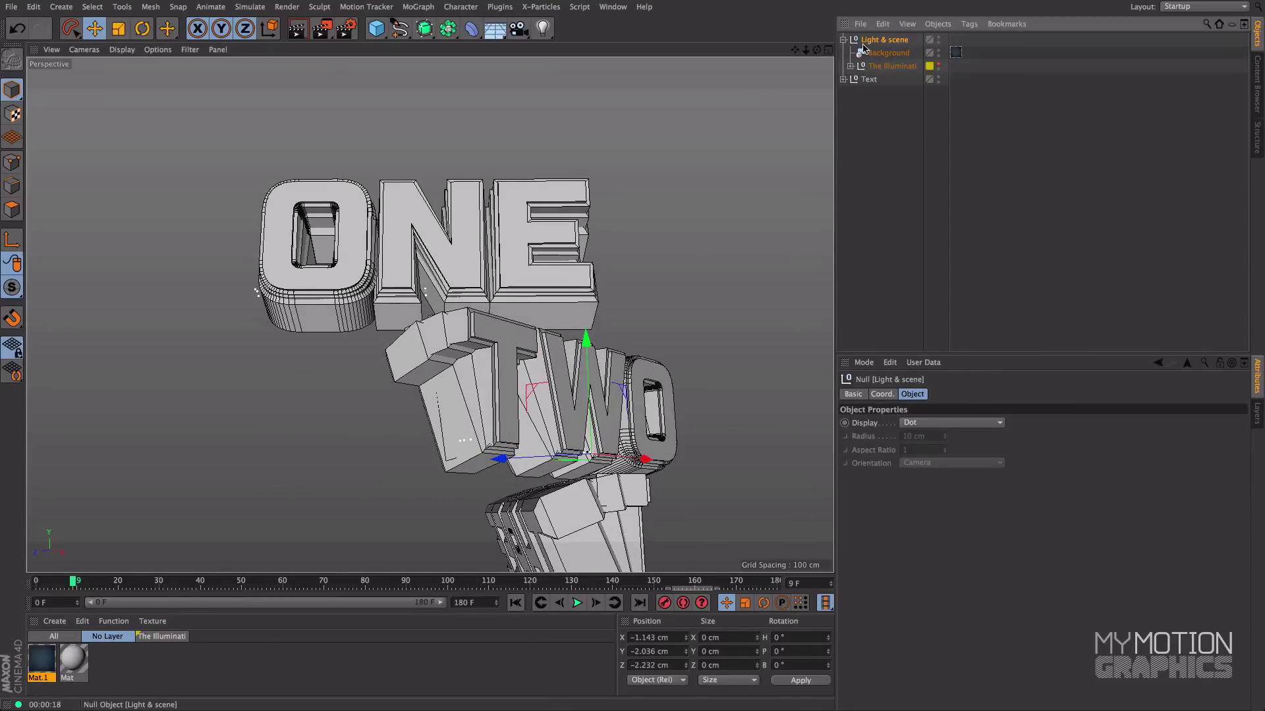
{"action": "left_click", "coordinate": [845, 40]}
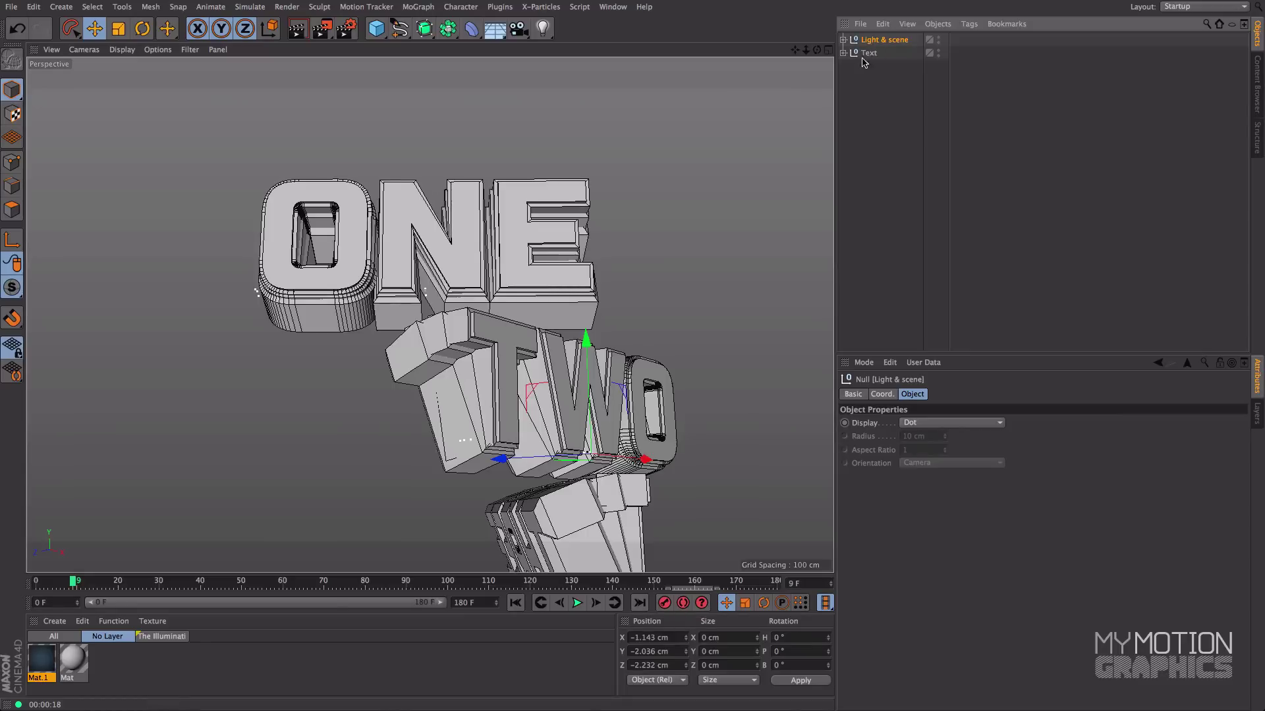
{"action": "left_click", "coordinate": [867, 54]}
{"action": "left_click_drag", "start_coordinate": [776, 119], "coordinate": [675, 226], "text": "alt"}
{"action": "left_click", "coordinate": [862, 138]}
Add a Target Camera to the scene
{"action": "left_click_drag", "start_coordinate": [691, 160], "coordinate": [605, 103], "text": "alt"}
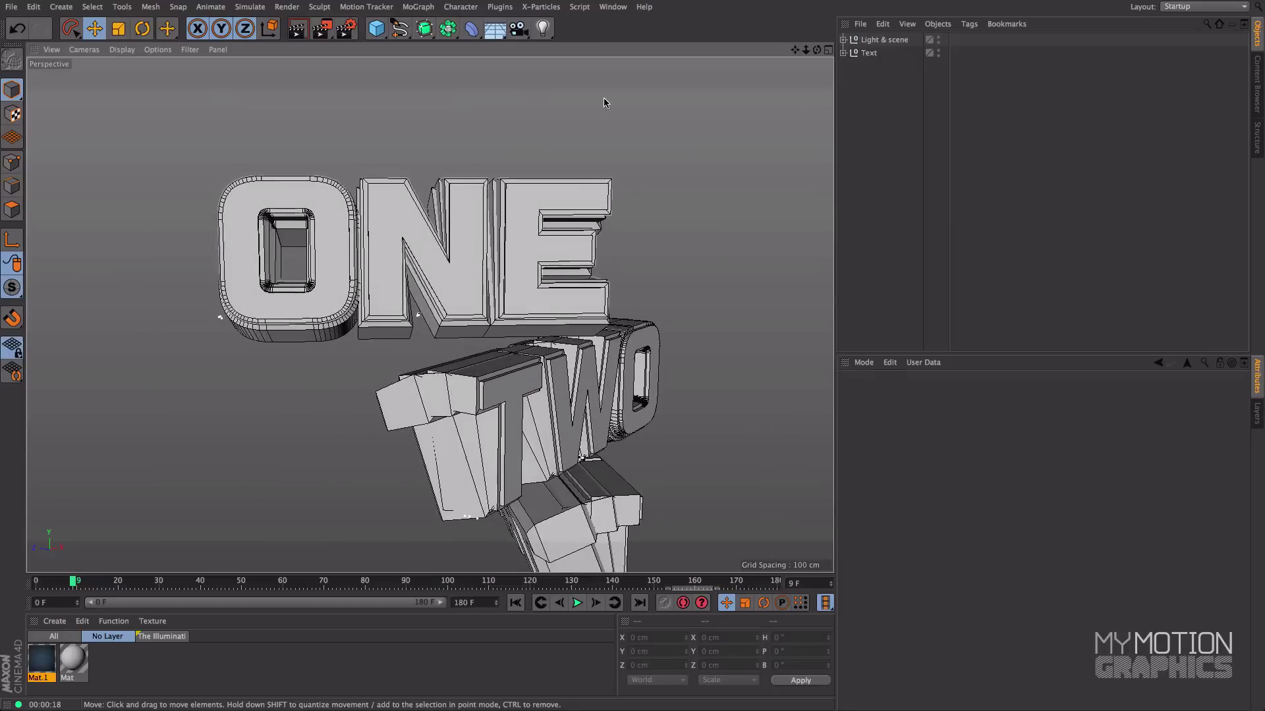
{"action": "left_click", "coordinate": [520, 29]}
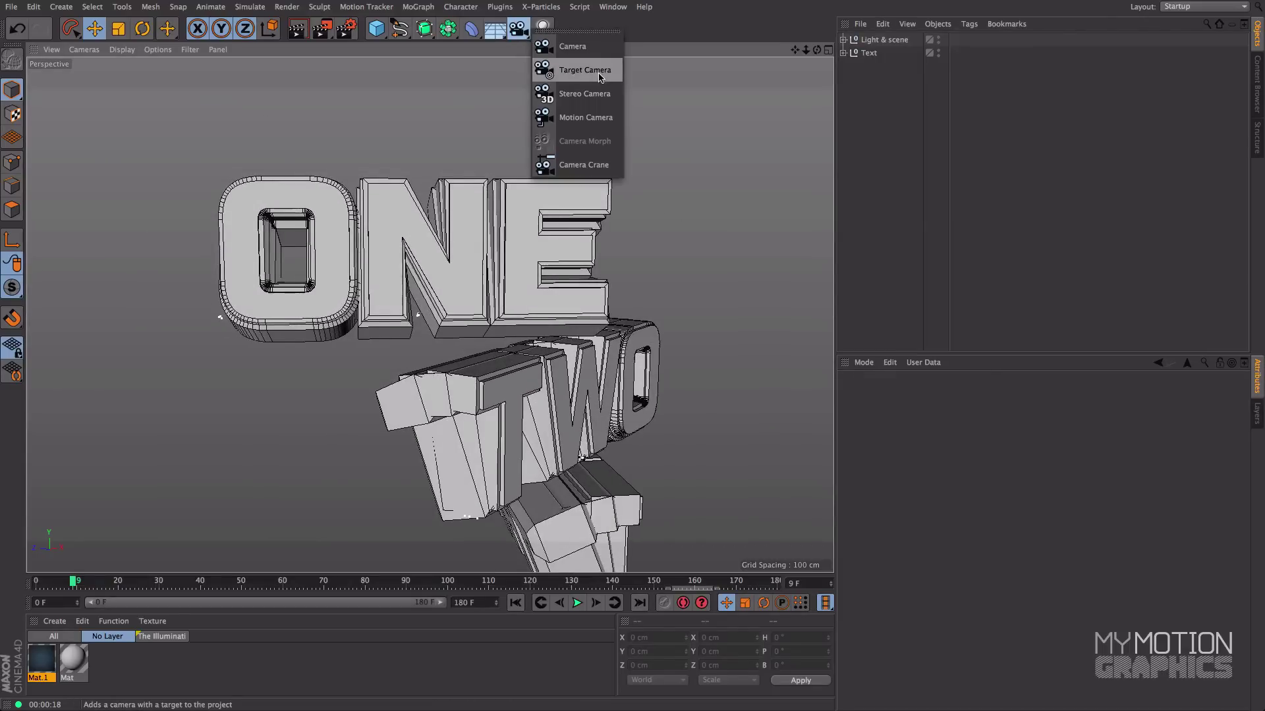
{"action": "left_click", "coordinate": [594, 71]}
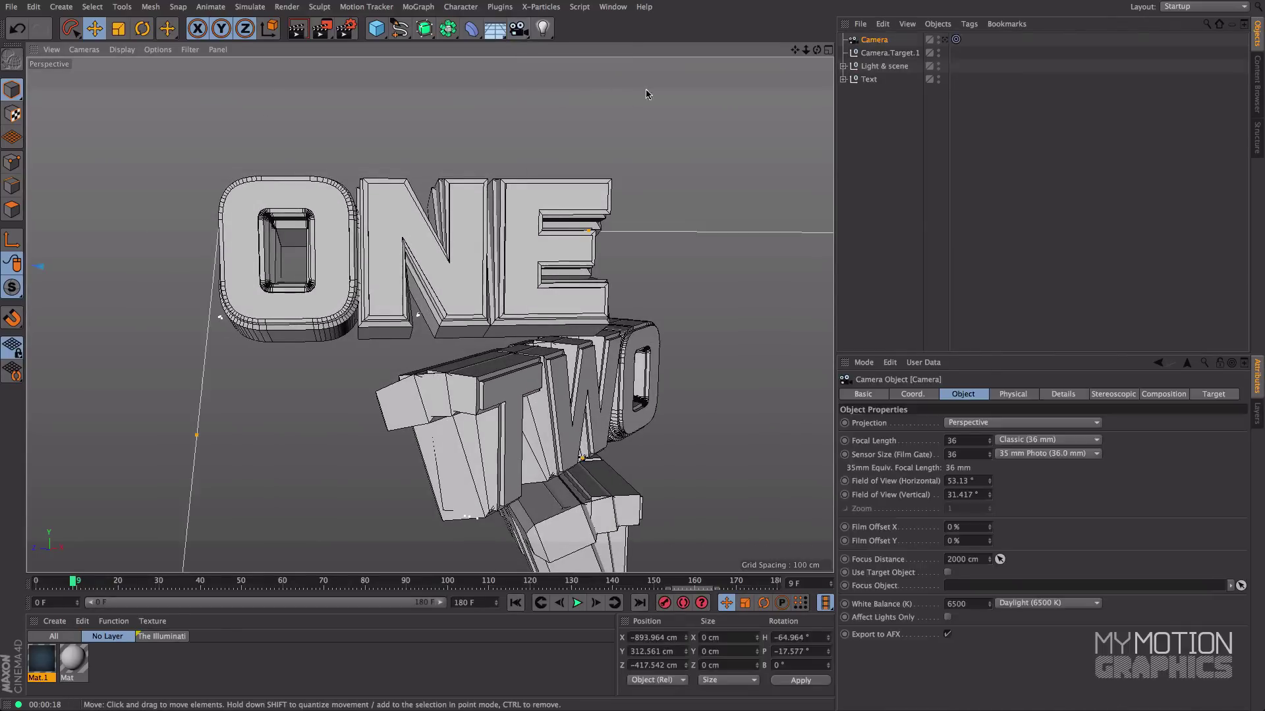
Move the camera's target null up to the middle of the word ONE, at about Y 234 cm and Z 130 cm
{"action": "left_click", "coordinate": [878, 55]}
{"action": "mouse_move", "coordinate": [644, 206]}
{"action": "left_mouse_down", "text": "alt"}
{"action": "mouse_move", "coordinate": [602, 189]}
{"action": "mouse_move", "coordinate": [629, 201]}
{"action": "left_mouse_up", "text": "alt"}
{"action": "left_click_drag", "start_coordinate": [574, 333], "coordinate": [574, 166]}
{"action": "left_click_drag", "start_coordinate": [574, 166], "coordinate": [402, 208], "text": "alt"}
{"action": "left_click_drag", "start_coordinate": [402, 208], "coordinate": [593, 280], "text": "alt"}
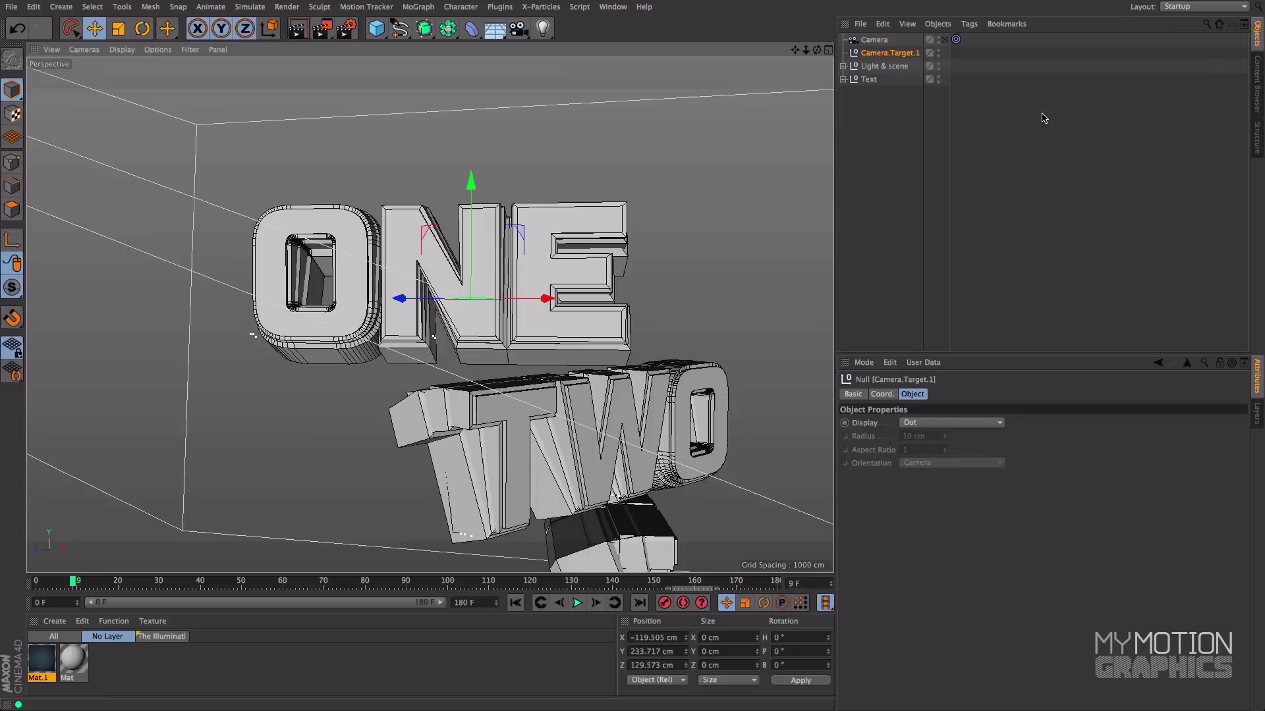
Look through the new target camera and orbit it around its target to a low side view of the word ONE
{"action": "left_click", "coordinate": [879, 41]}
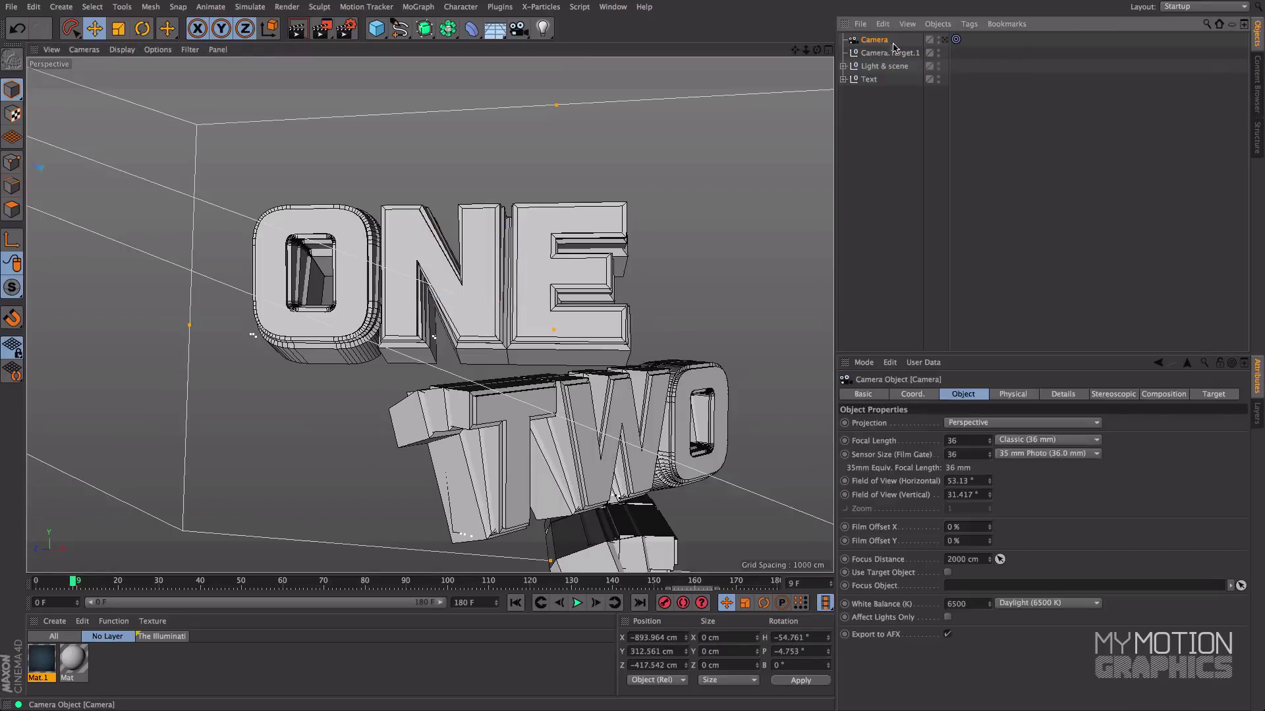
{"action": "left_click", "coordinate": [945, 41]}
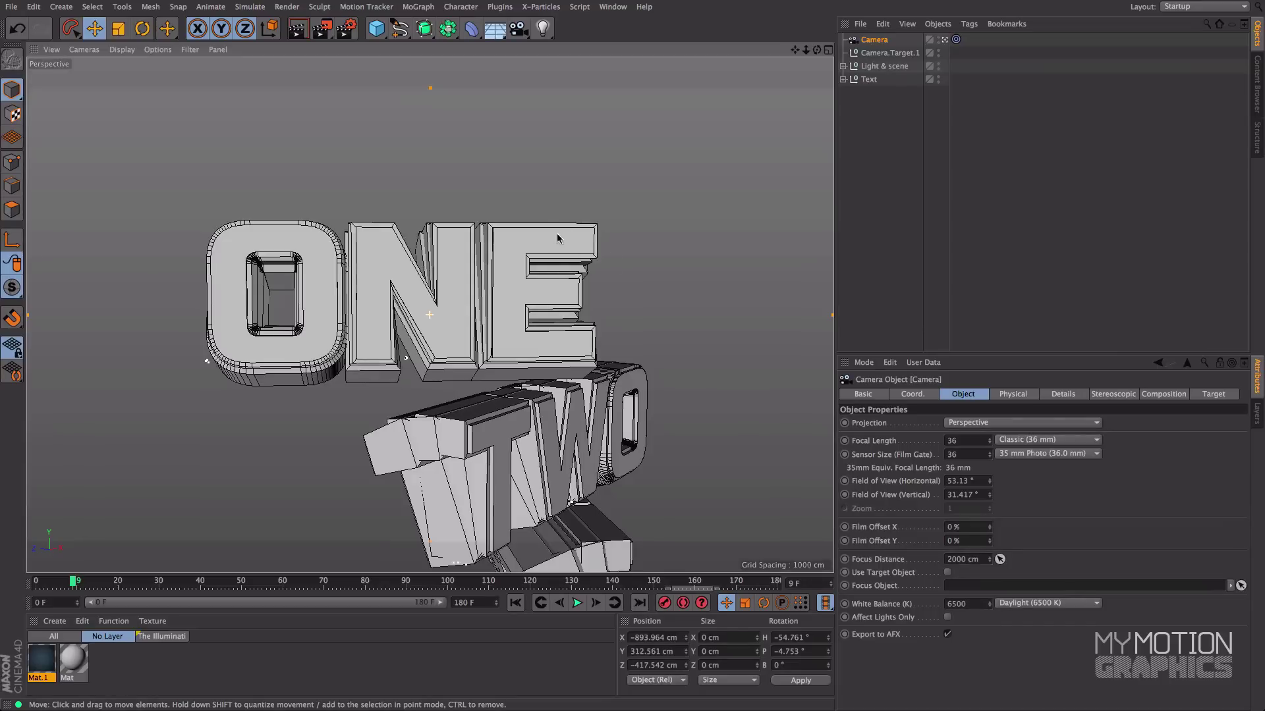
{"action": "left_click_drag", "start_coordinate": [614, 321], "coordinate": [532, 352], "text": "alt"}
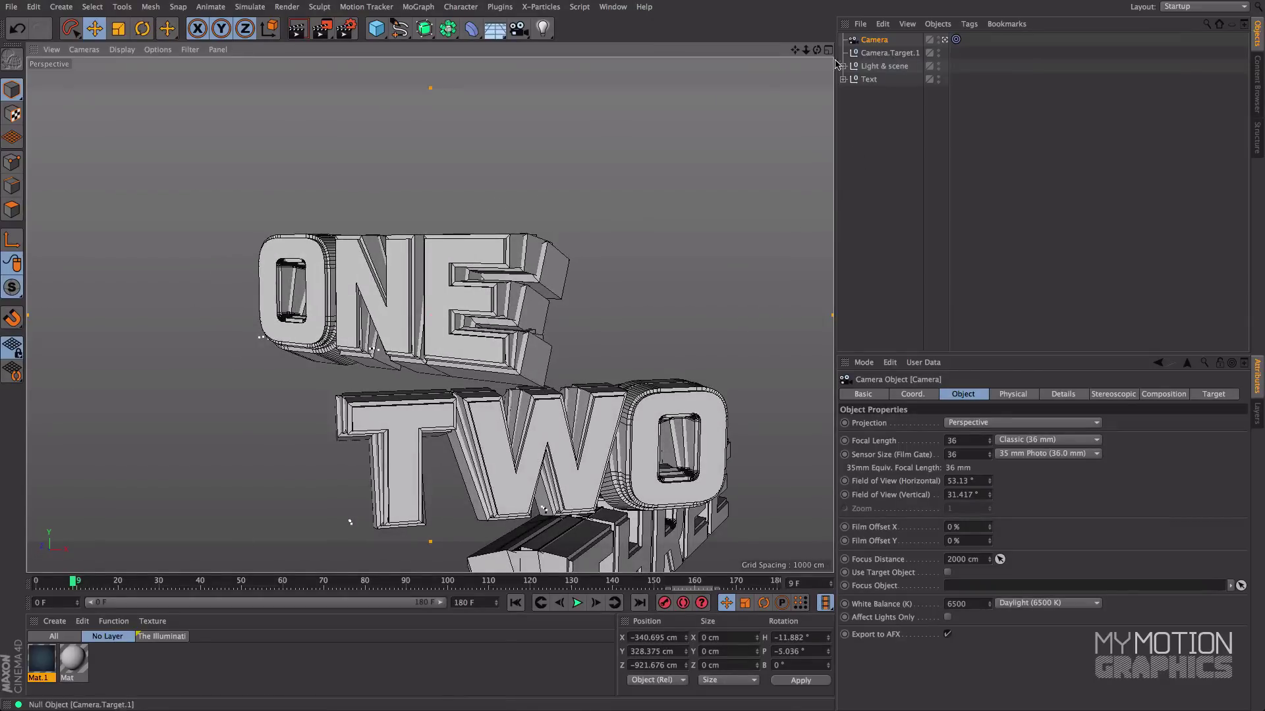
{"action": "left_click_drag", "start_coordinate": [577, 271], "coordinate": [668, 152], "text": "alt"}
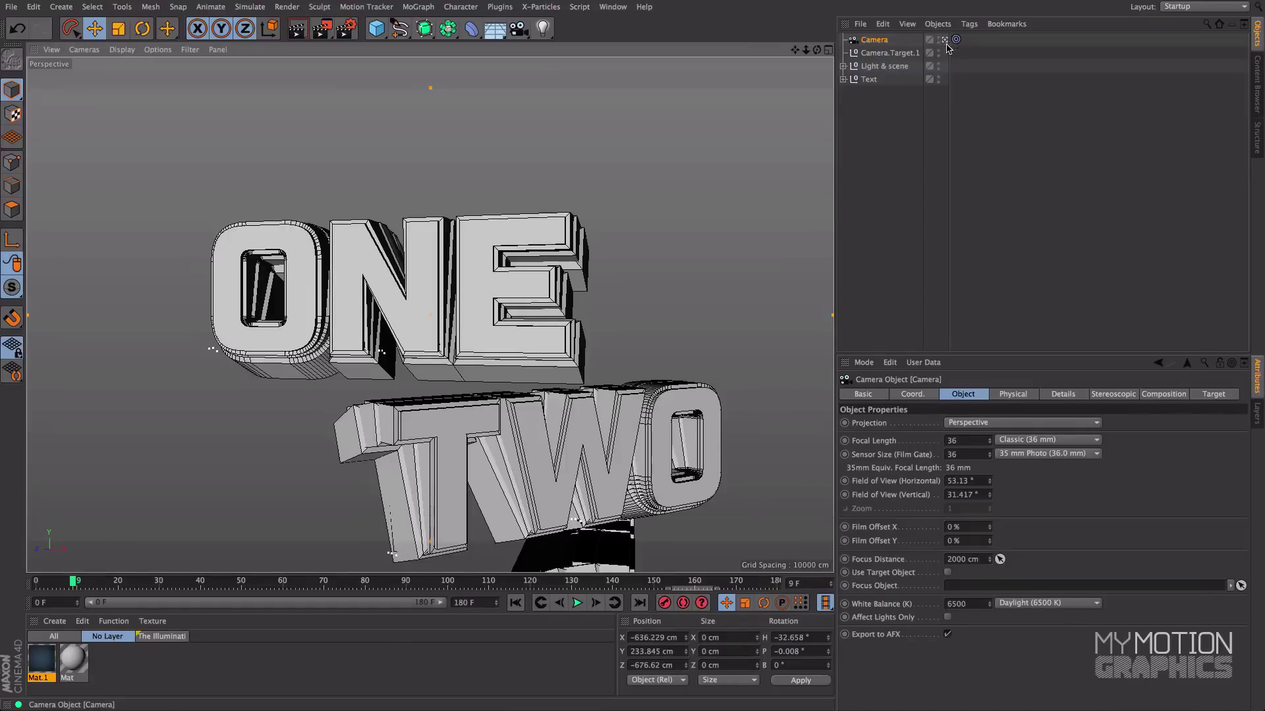
{"action": "left_click_drag", "start_coordinate": [488, 263], "coordinate": [414, 482], "text": "alt"}
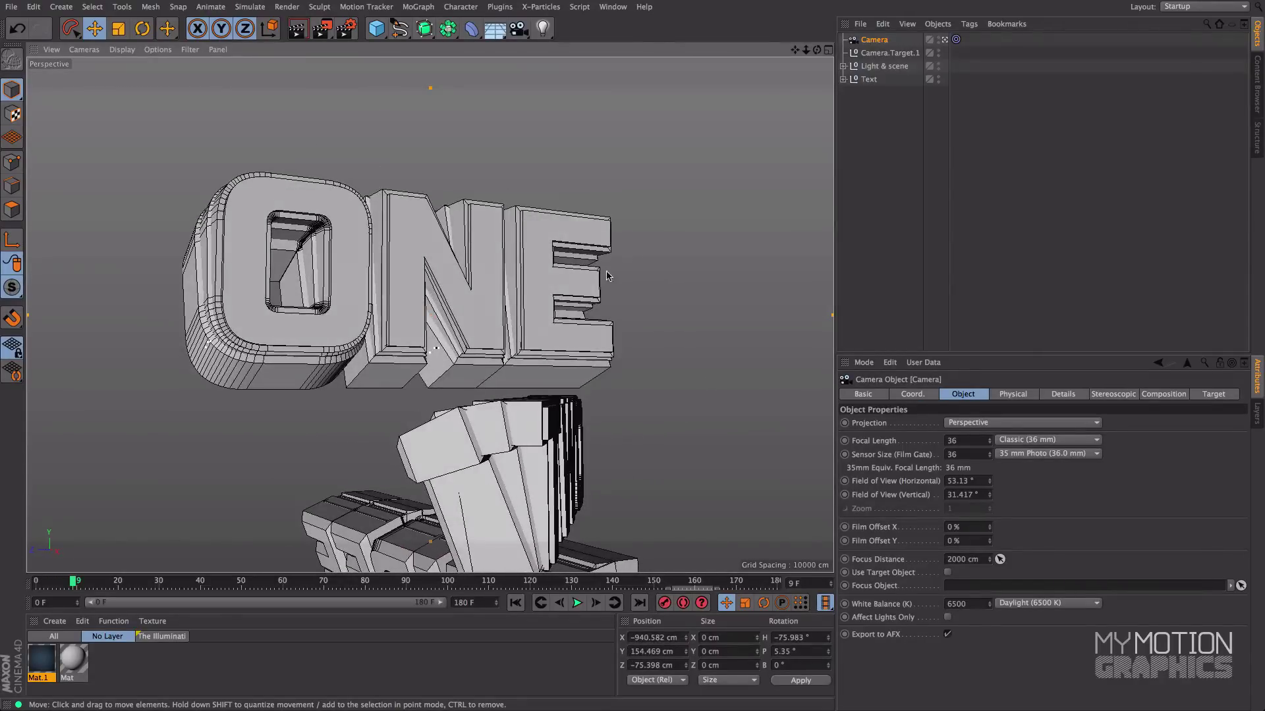
At frame 0, lower the camera's viewpoint on ONE and shift its target null to about Y 276 cm and Z 145 cm
{"action": "left_click", "coordinate": [62, 582]}
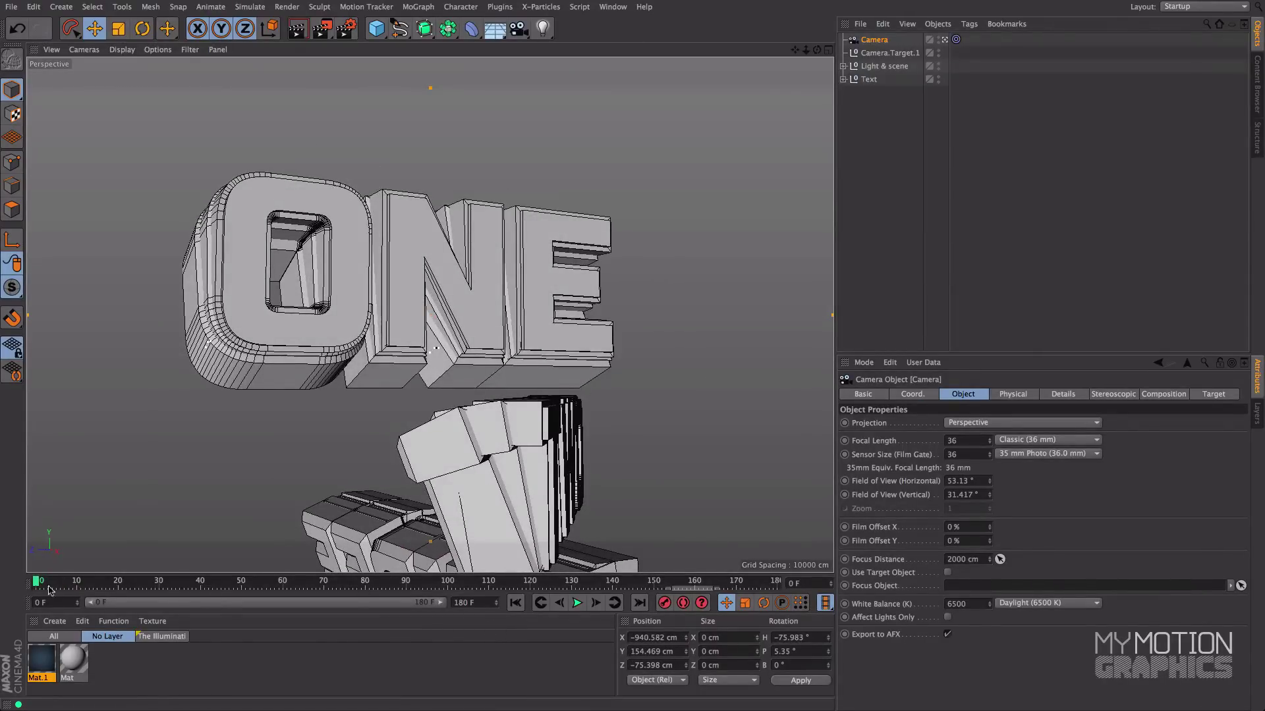
{"action": "mouse_move", "coordinate": [421, 309]}
{"action": "left_mouse_down", "text": "alt"}
{"action": "mouse_move", "coordinate": [403, 329]}
{"action": "mouse_move", "coordinate": [413, 305]}
{"action": "mouse_move", "coordinate": [405, 311]}
{"action": "left_mouse_up", "text": "alt"}
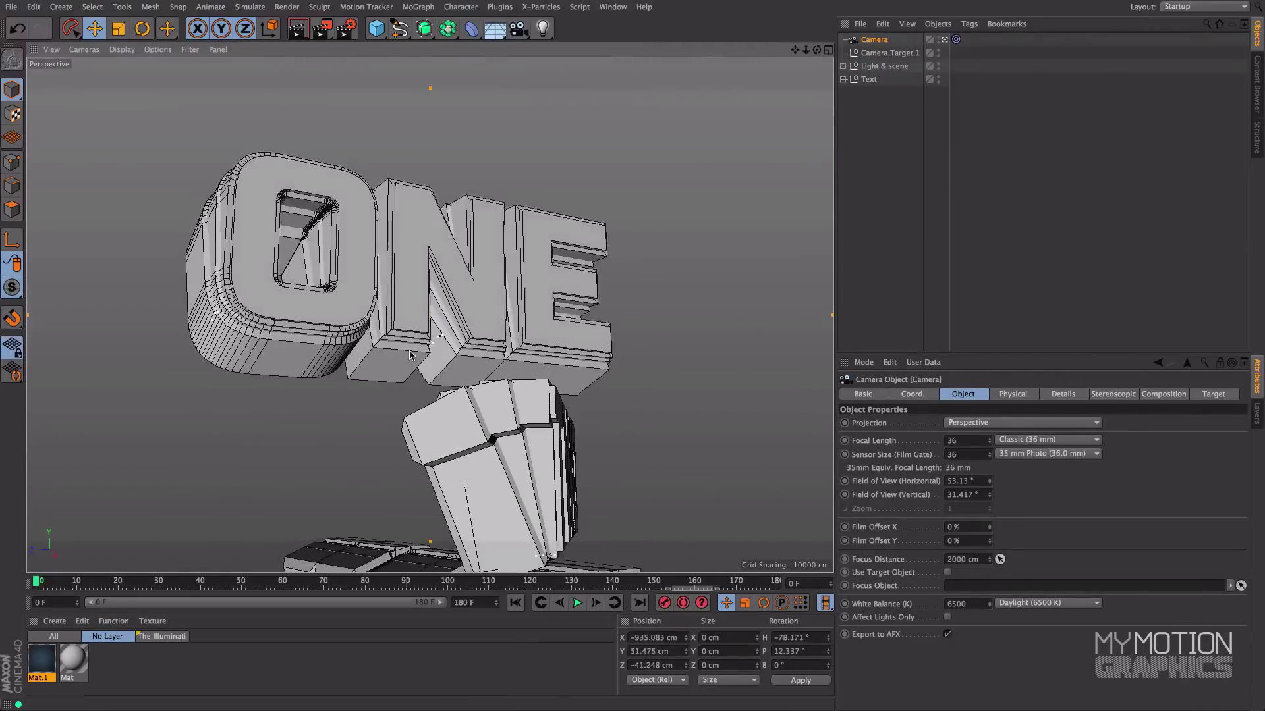
{"action": "left_click", "coordinate": [888, 53]}
{"action": "left_click_drag", "start_coordinate": [430, 205], "coordinate": [436, 191]}
{"action": "left_click_drag", "start_coordinate": [321, 320], "coordinate": [414, 320]}
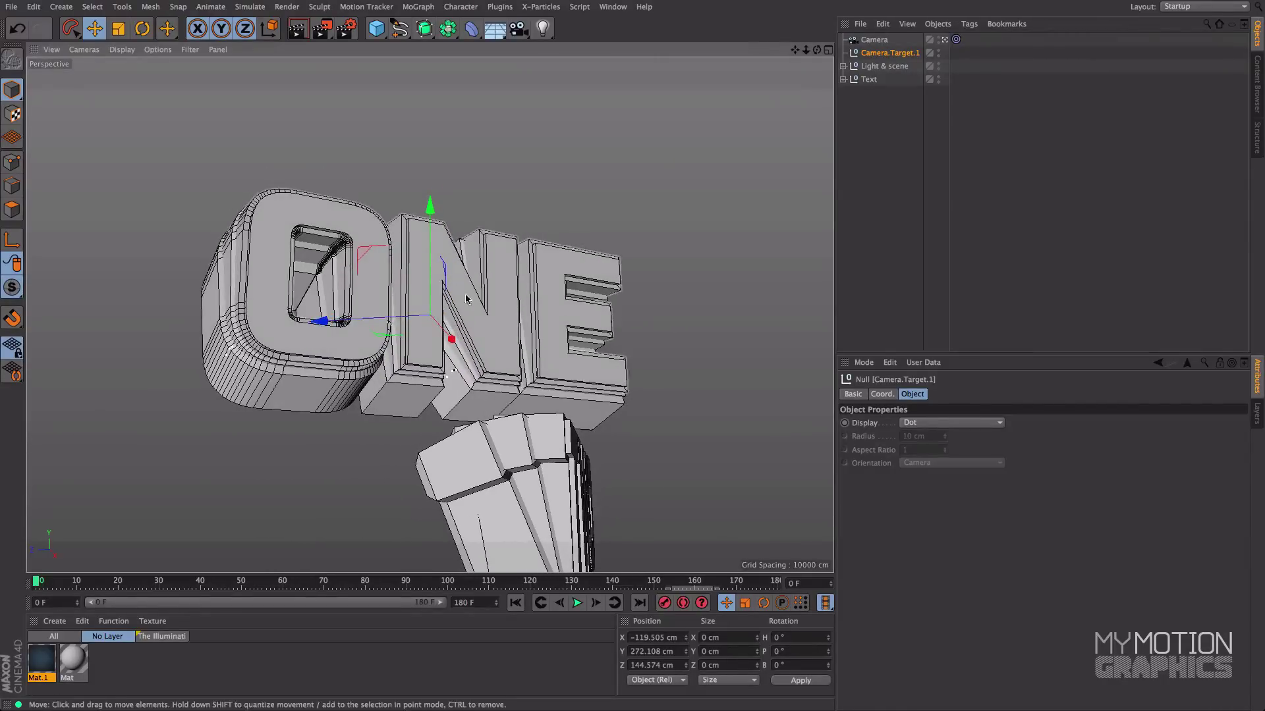
Orbit the camera to about X -937, Y 85, Z 42 cm and record its starting keyframe at frame 0
{"action": "left_click", "coordinate": [874, 39]}
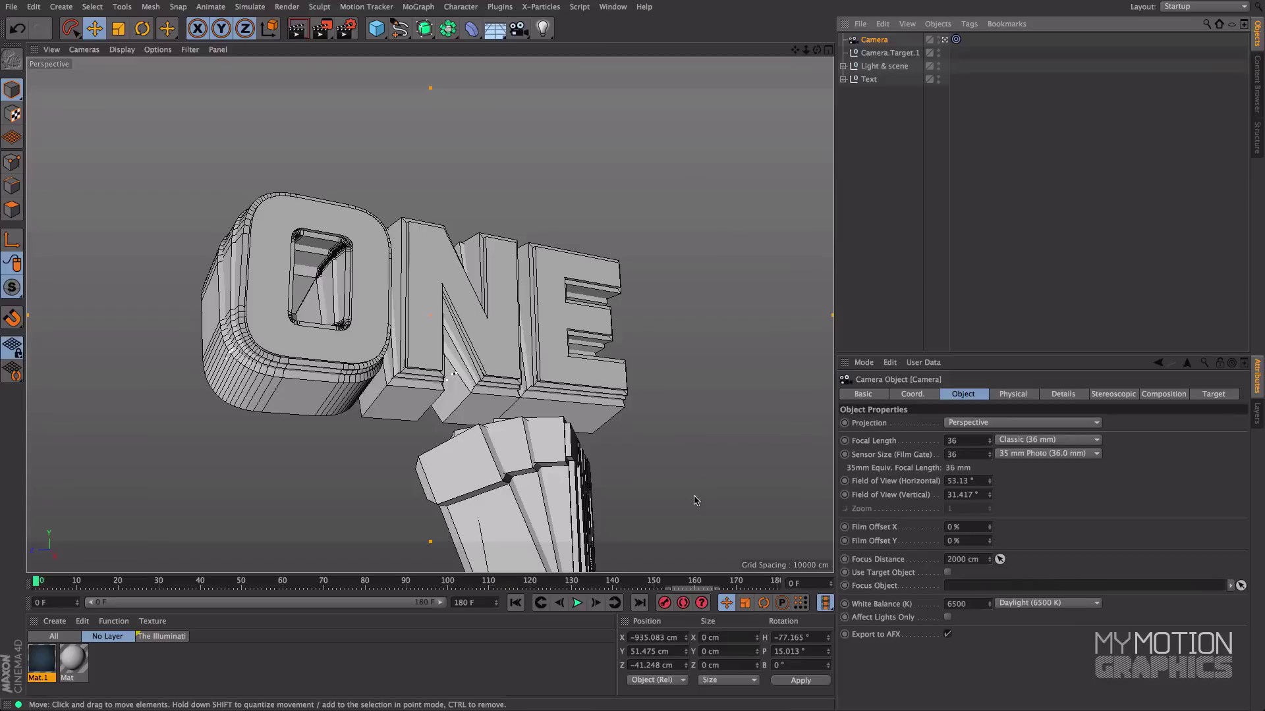
{"action": "left_click_drag", "start_coordinate": [679, 574], "coordinate": [694, 517]}
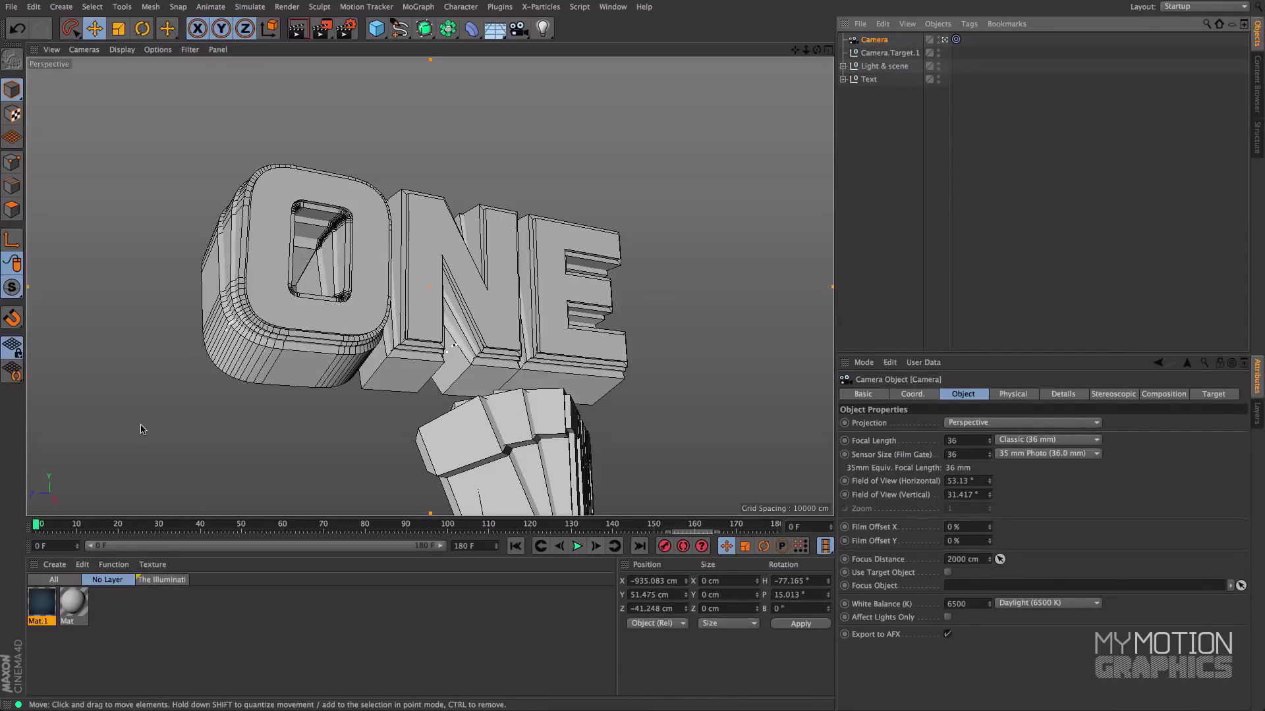
{"action": "left_click_drag", "start_coordinate": [465, 483], "coordinate": [528, 370], "text": "alt"}
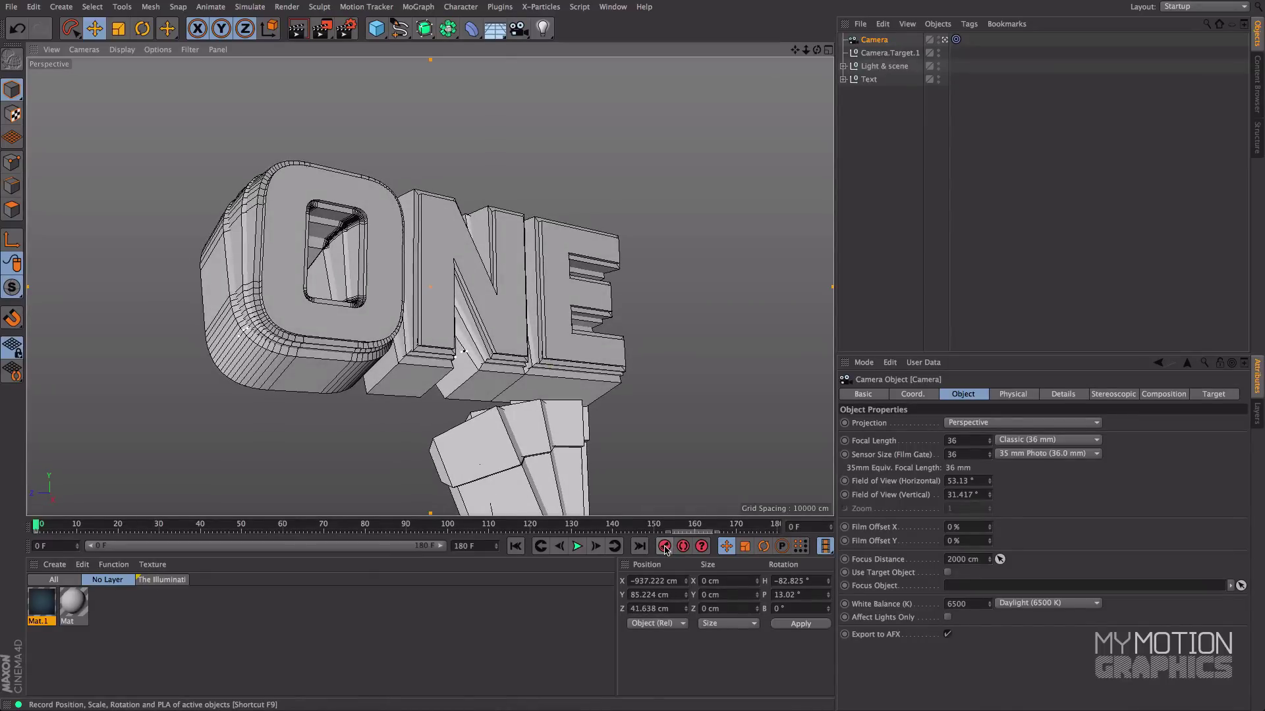
At frame 60, orbit the camera to about X -862, Y 67, Z -331 cm, record a keyframe and scrub through the move
{"action": "left_click", "coordinate": [282, 526]}
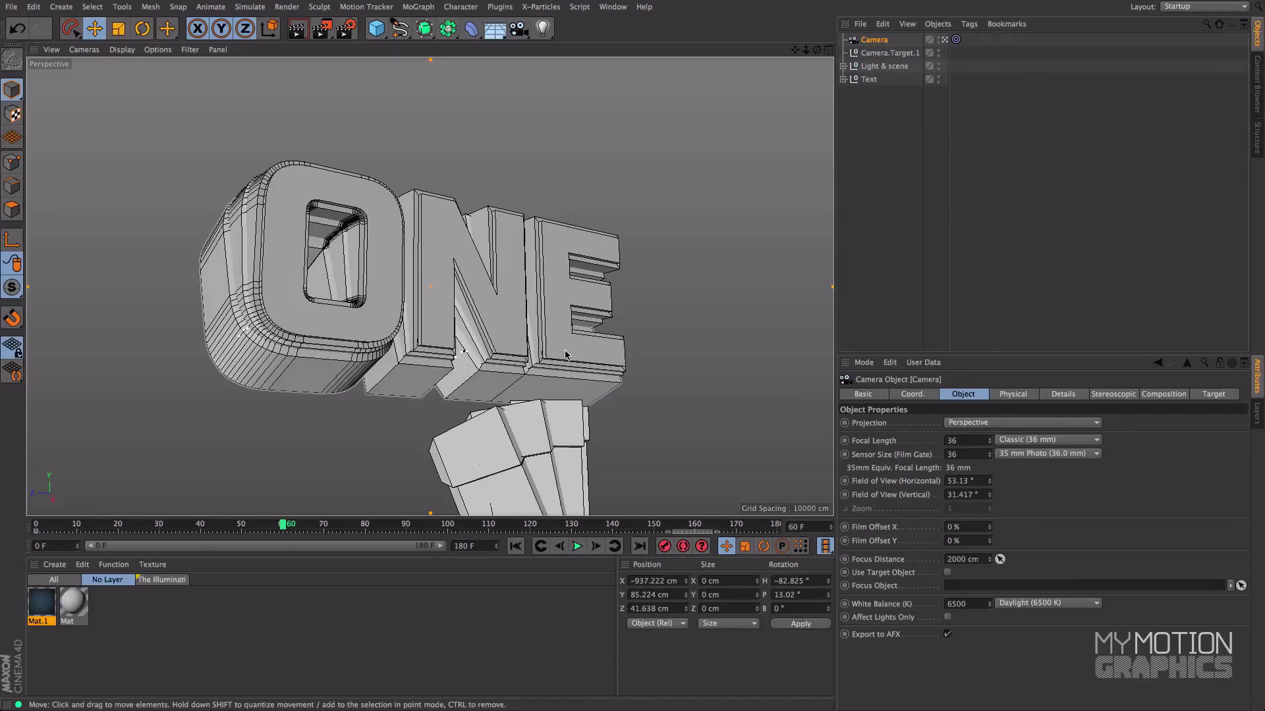
{"action": "left_click_drag", "start_coordinate": [569, 350], "coordinate": [508, 348], "text": "alt"}
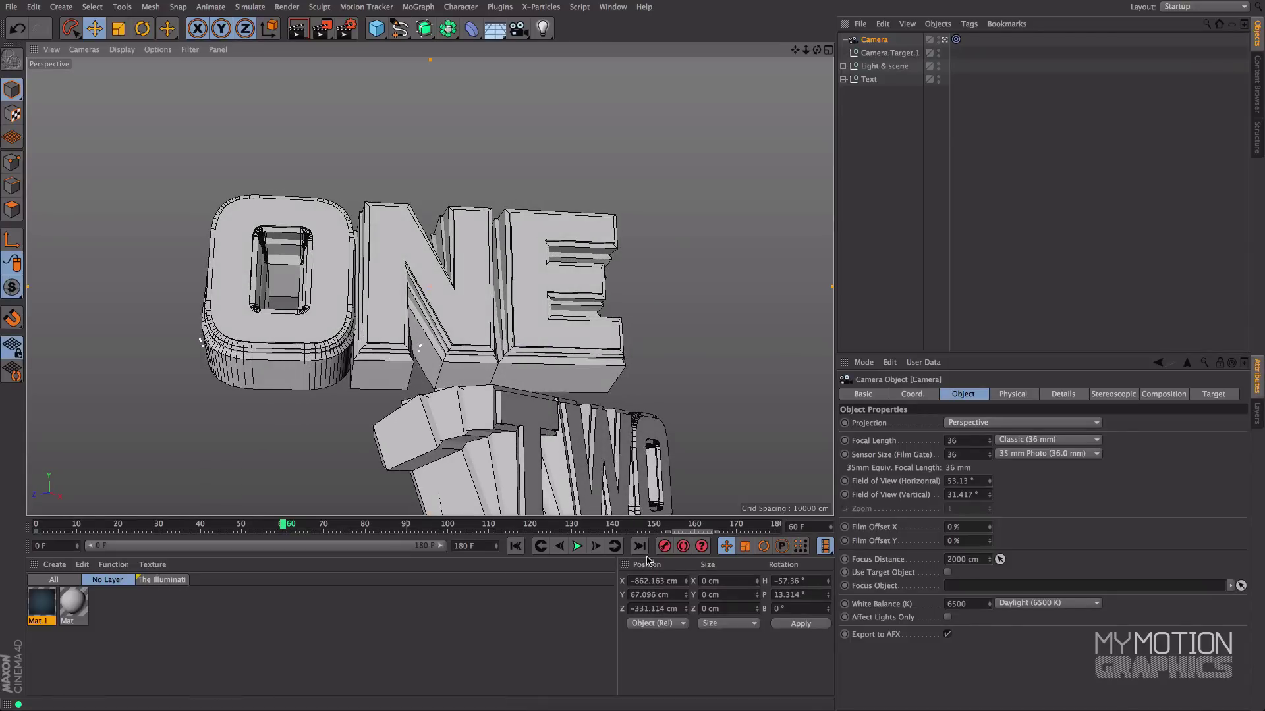
{"action": "left_click", "coordinate": [663, 546]}
{"action": "left_click_drag", "start_coordinate": [284, 525], "coordinate": [74, 537]}
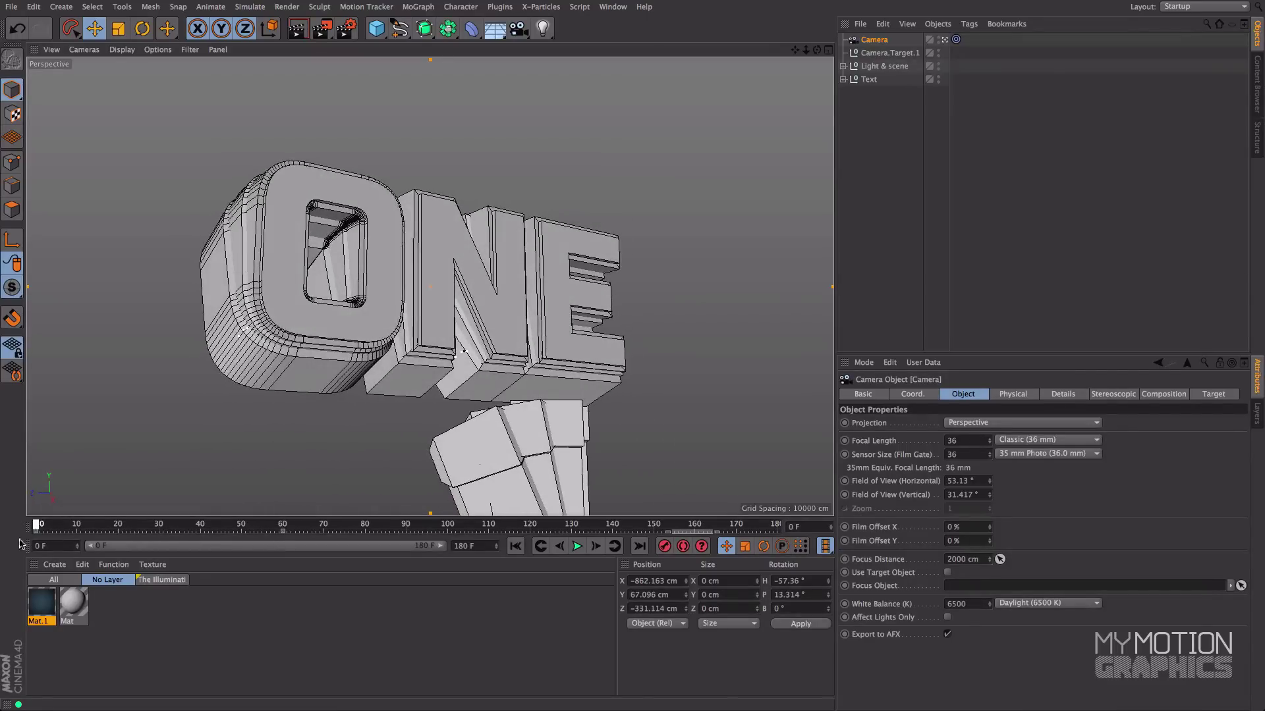
{"action": "left_click_drag", "start_coordinate": [163, 538], "coordinate": [22, 542]}
{"action": "left_click_drag", "start_coordinate": [153, 539], "coordinate": [1, 533]}
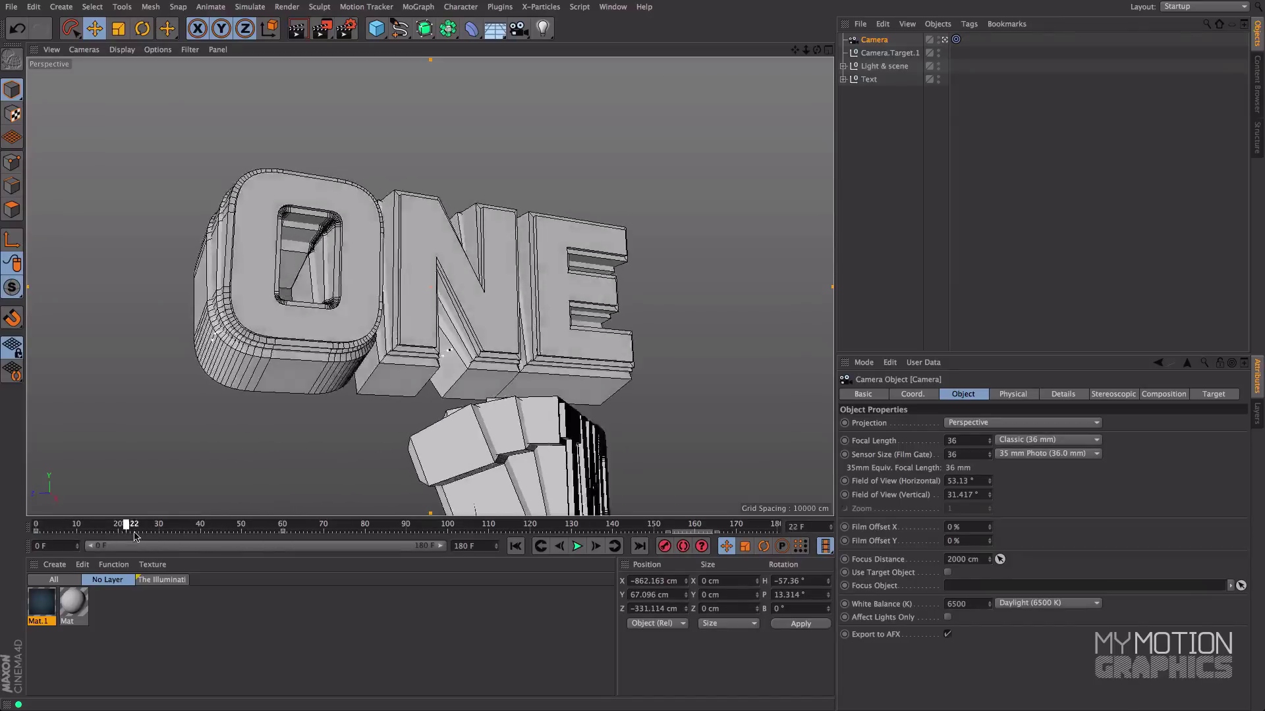
{"action": "left_click_drag", "start_coordinate": [230, 541], "coordinate": [204, 545]}
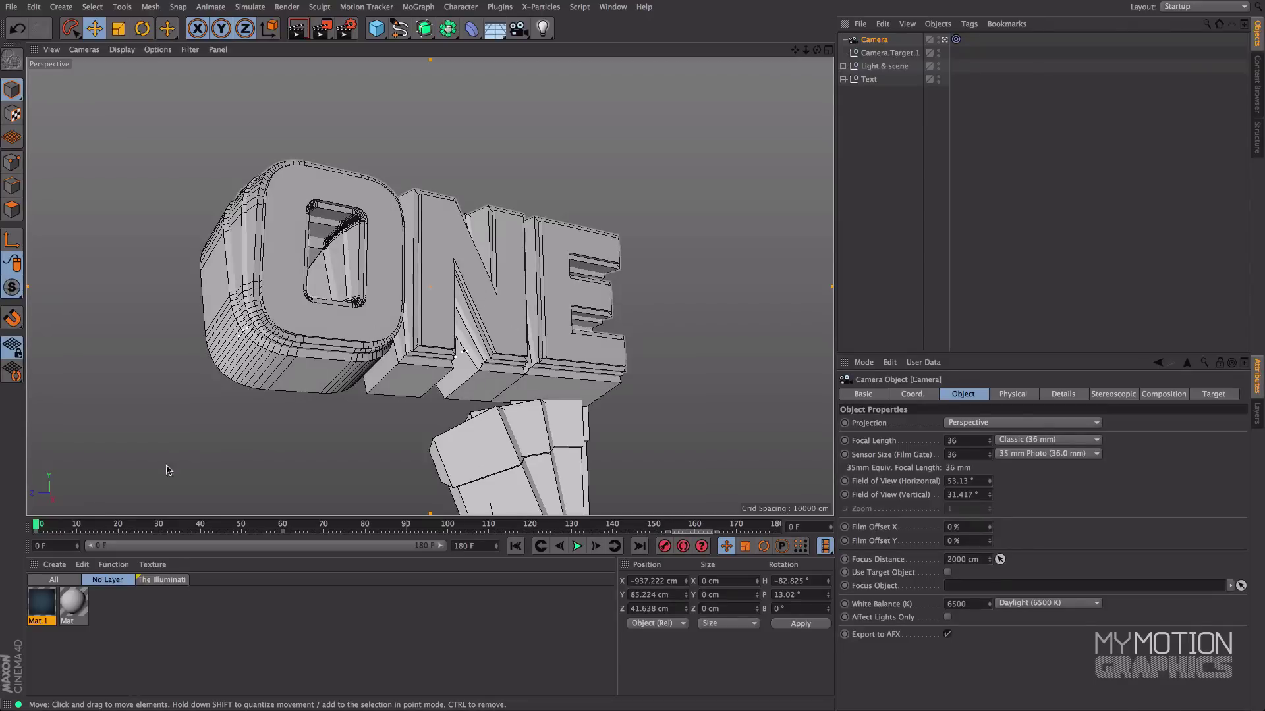
{"action": "left_click_drag", "start_coordinate": [46, 527], "coordinate": [284, 545]}
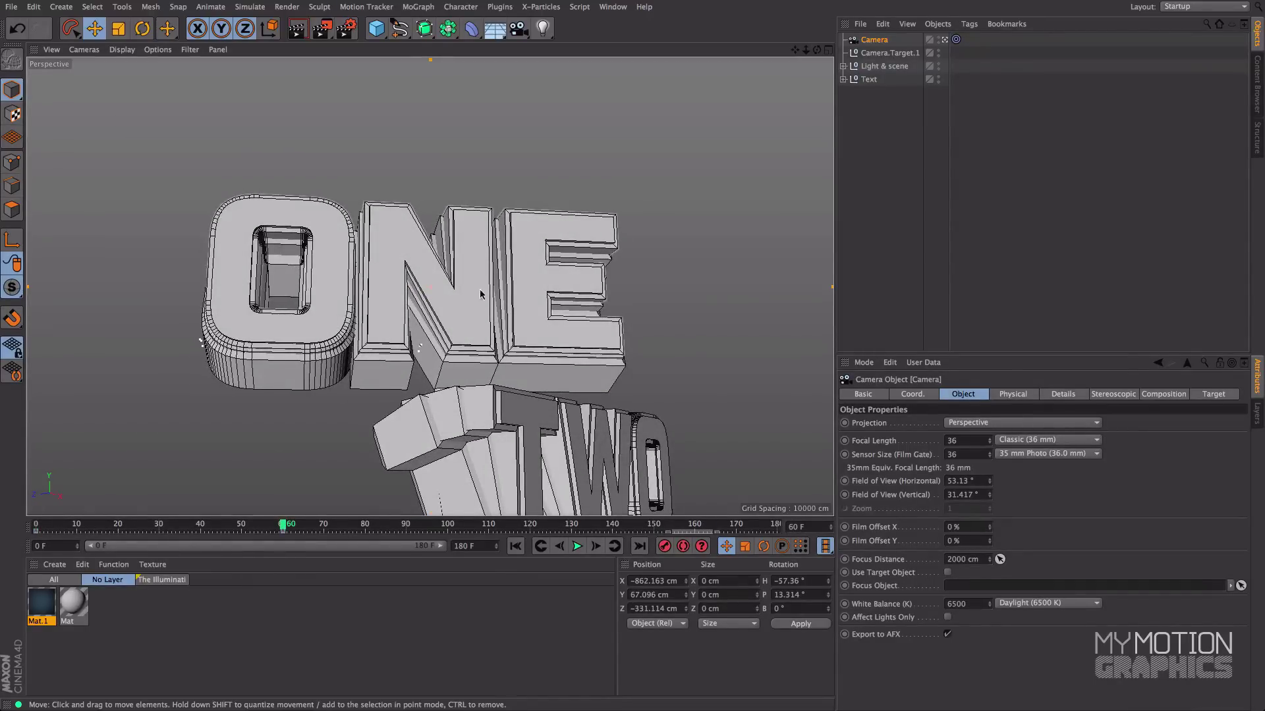
Keyframe the camera's target null at frame 0 and again at frame 60, moved to about X -137, Y 279, Z 170 cm
{"action": "left_click", "coordinate": [876, 54]}
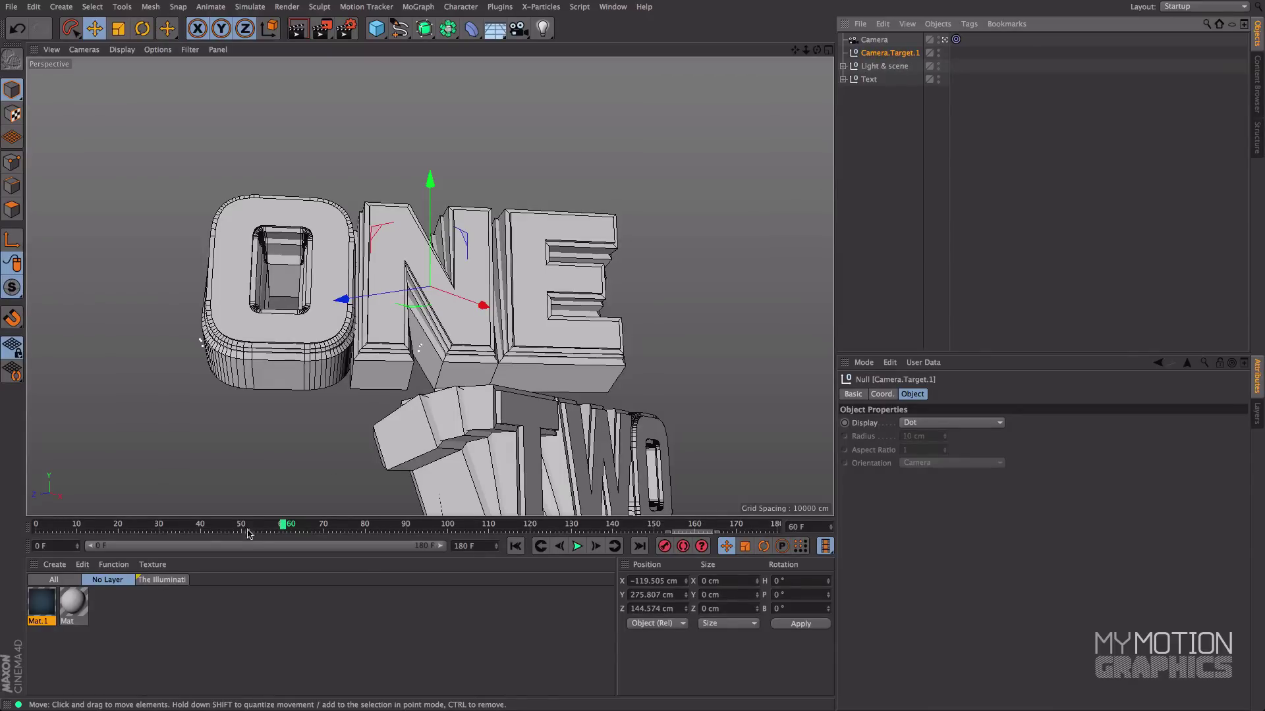
{"action": "left_click_drag", "start_coordinate": [282, 527], "coordinate": [9, 529]}
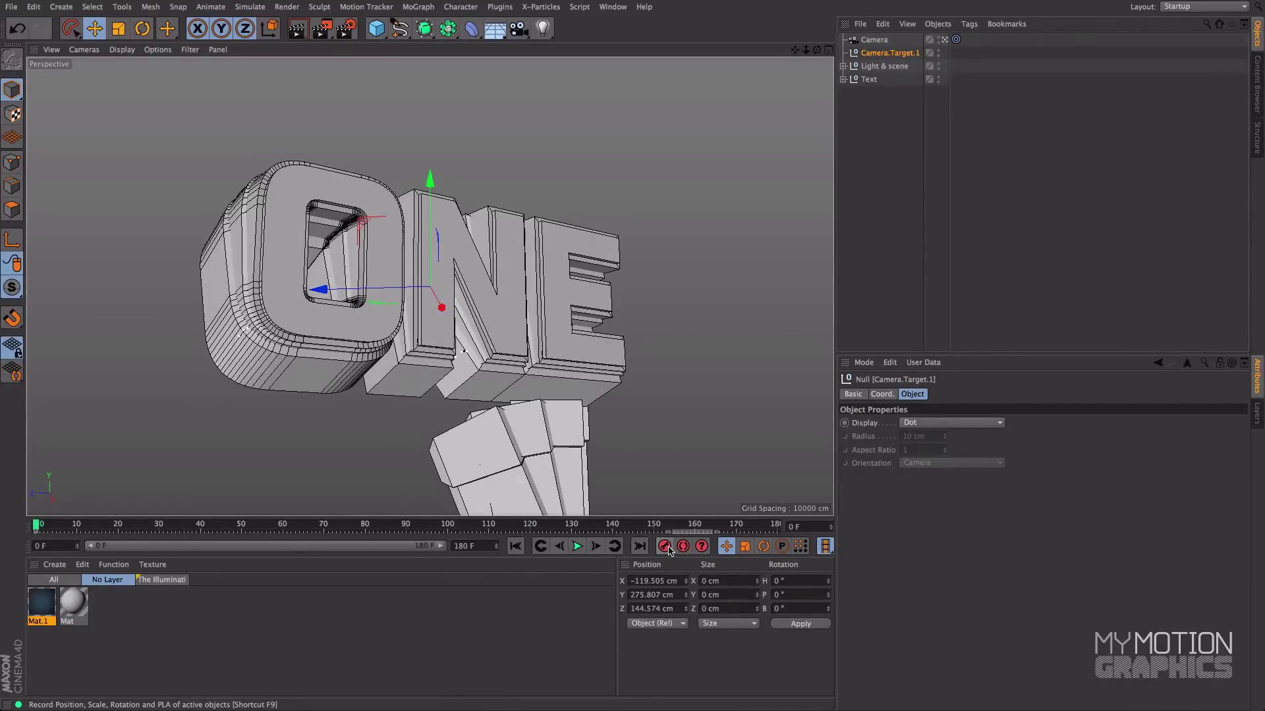
{"action": "left_click", "coordinate": [283, 525]}
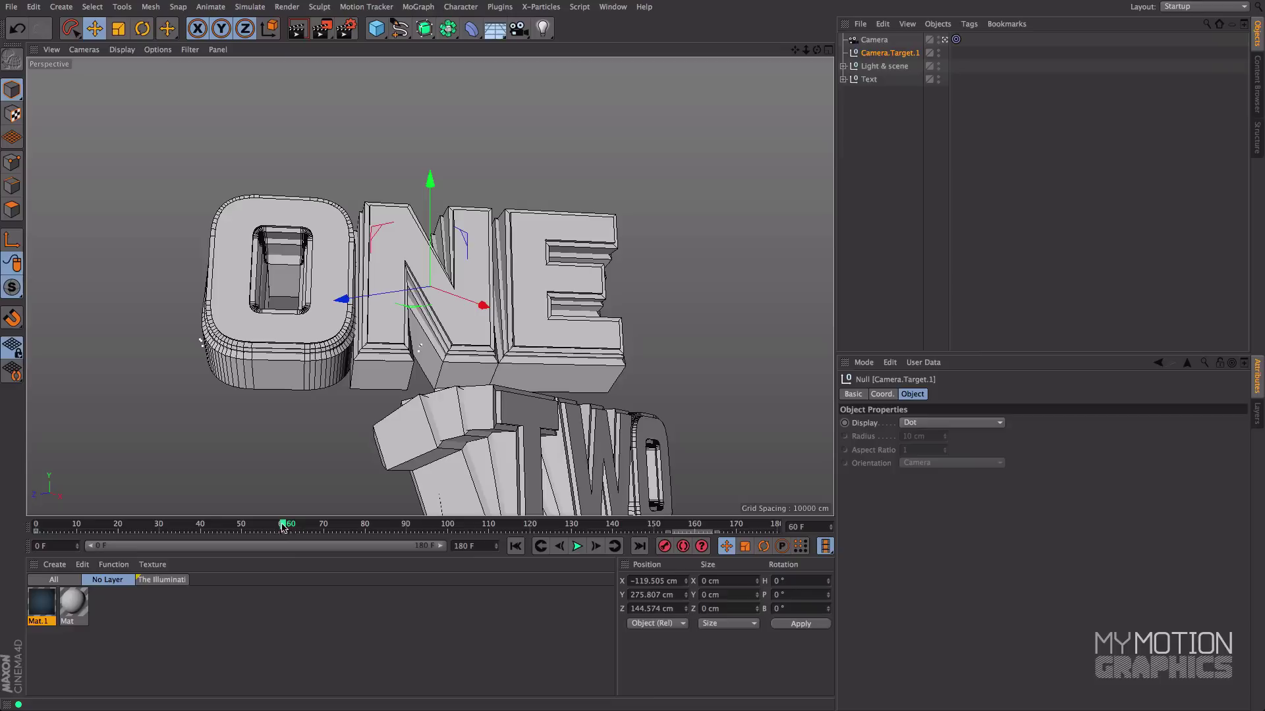
{"action": "left_click_drag", "start_coordinate": [462, 356], "coordinate": [434, 343]}
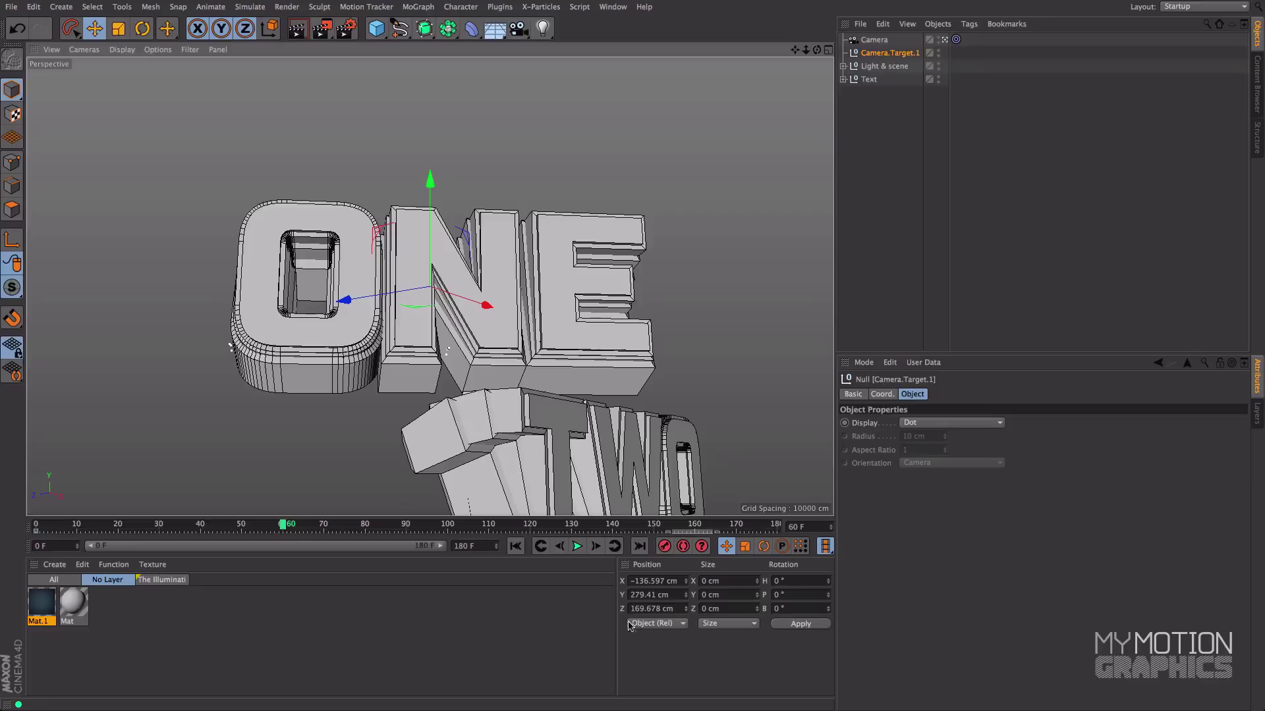
{"action": "left_click", "coordinate": [665, 546]}
{"action": "mouse_move", "coordinate": [283, 525]}
{"action": "left_mouse_down"}
{"action": "mouse_move", "coordinate": [99, 527]}
{"action": "mouse_move", "coordinate": [283, 525]}
{"action": "left_mouse_up"}
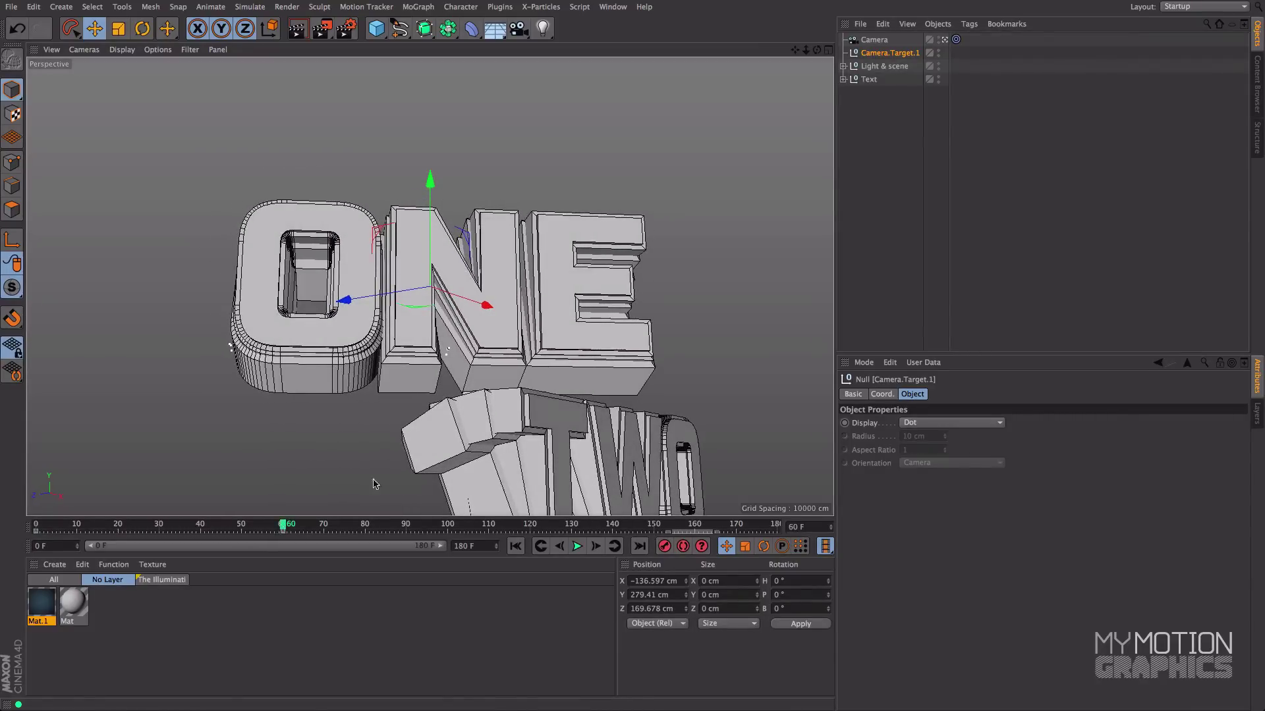
Rename the animated camera as Camera One
{"action": "double_click", "coordinate": [877, 40]}
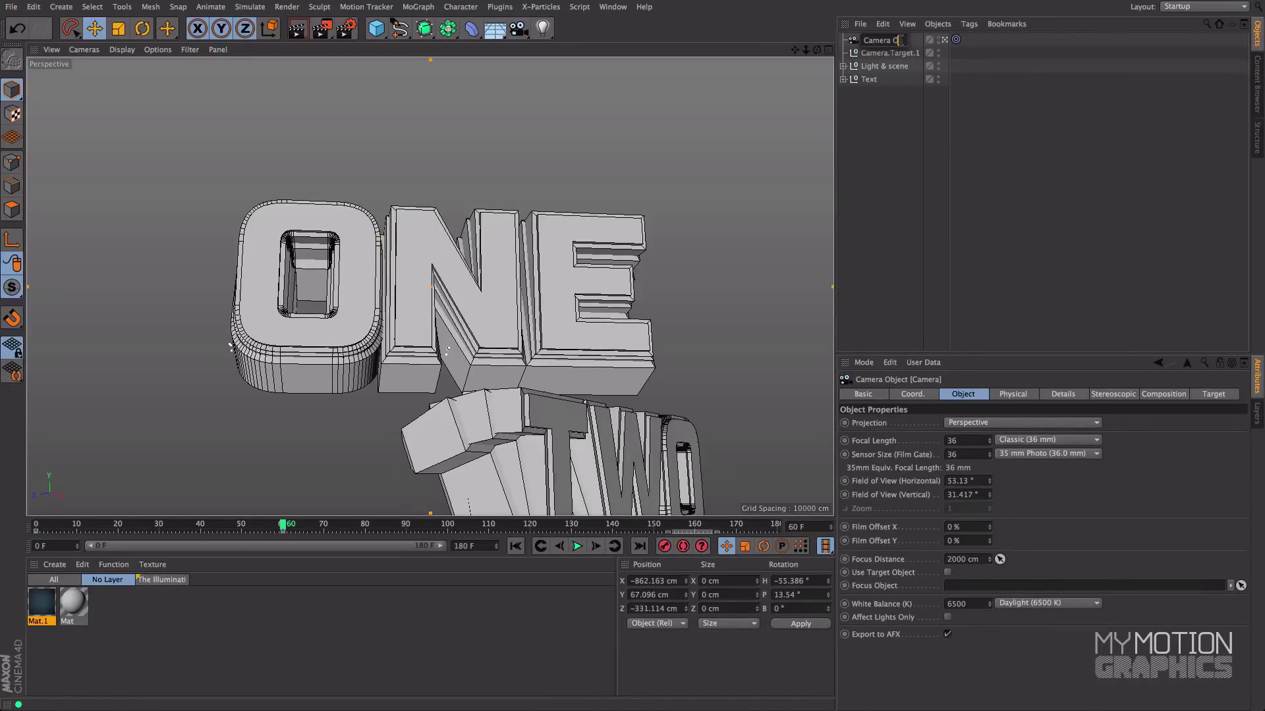
{"action": "type", "text": "Camera One"}
{"action": "key", "text": "Return"}
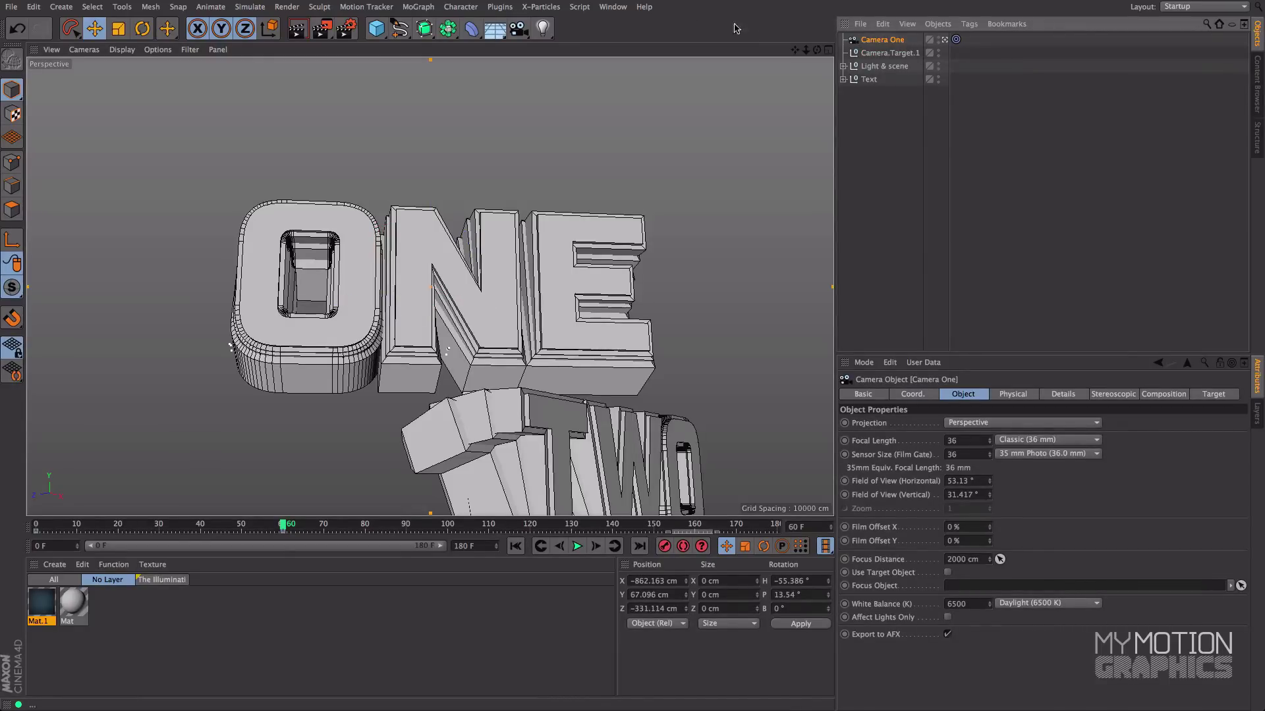
Add a second Target Camera and name it Camera Two
{"action": "left_click_drag", "start_coordinate": [520, 38], "coordinate": [581, 68]}
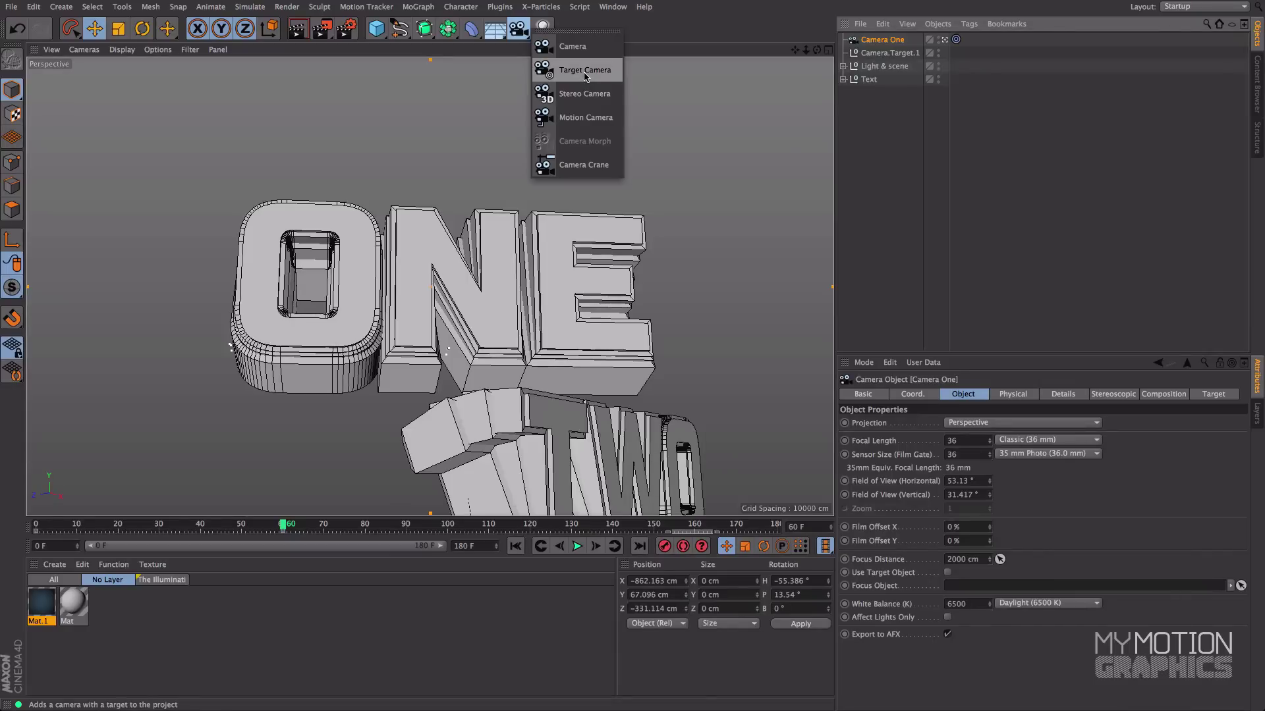
{"action": "left_click_drag", "start_coordinate": [583, 72], "coordinate": [583, 72]}
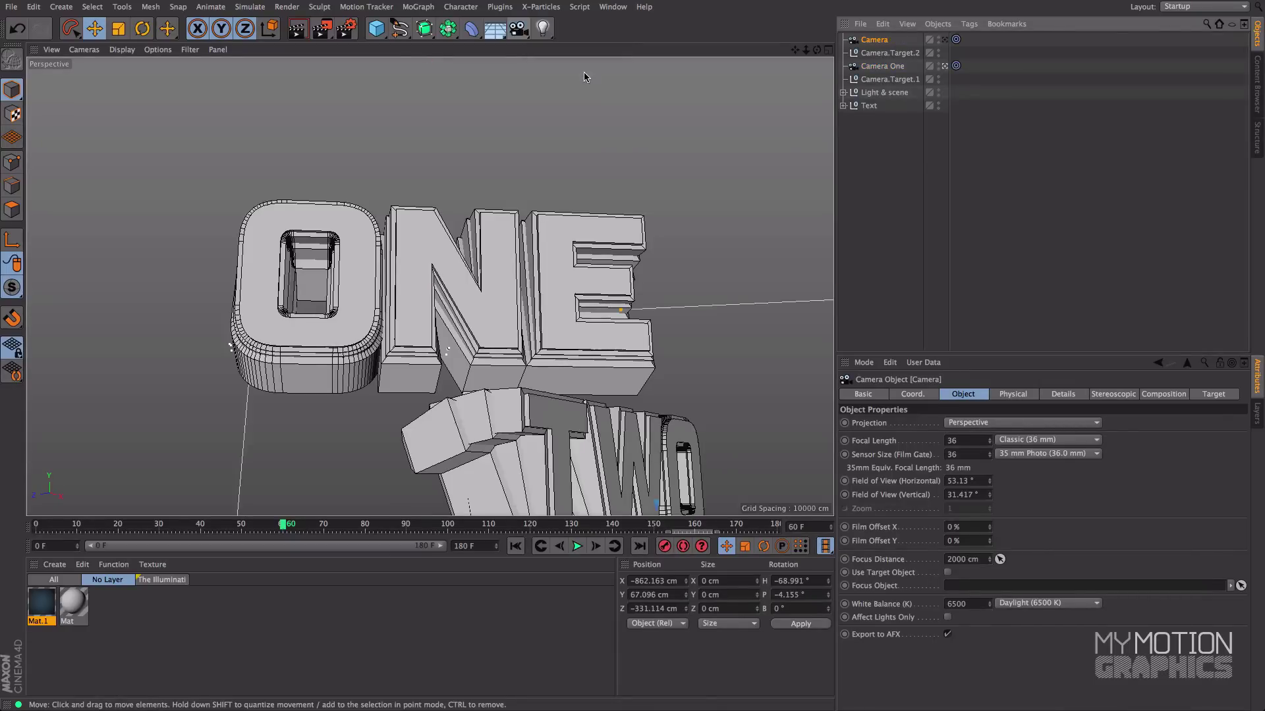
{"action": "double_click", "coordinate": [882, 41]}
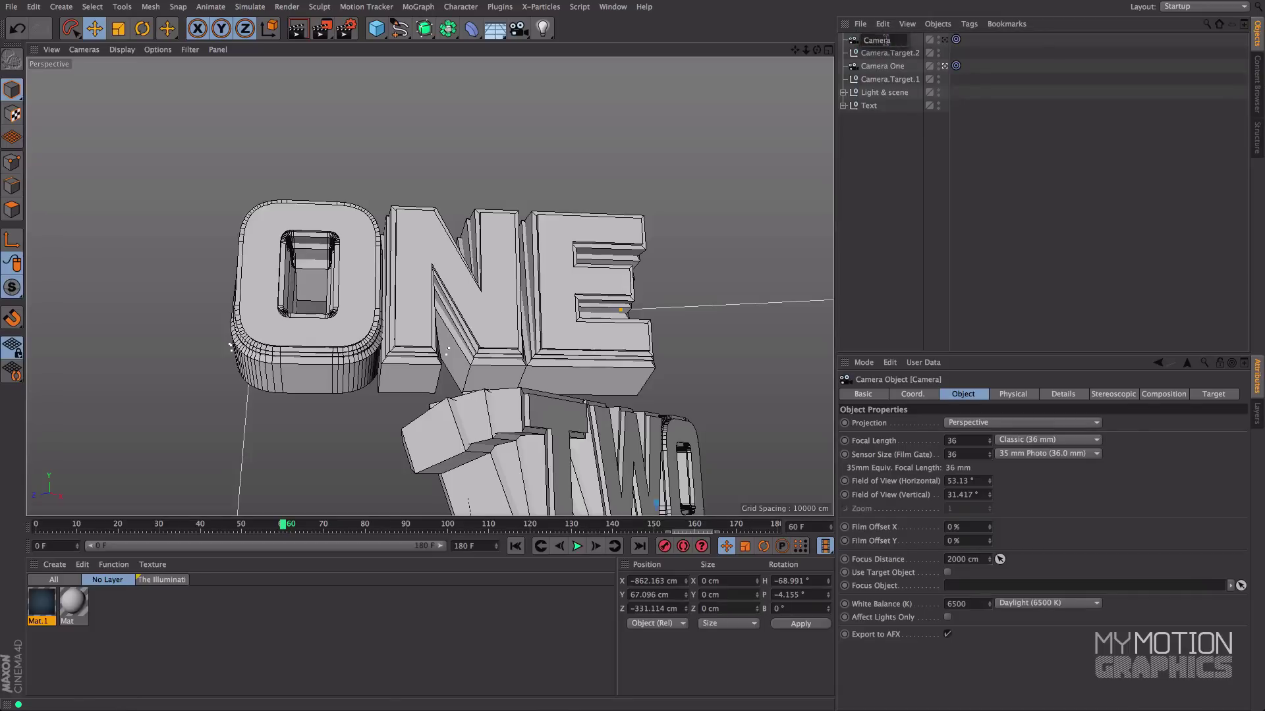
{"action": "key", "text": "Return"}
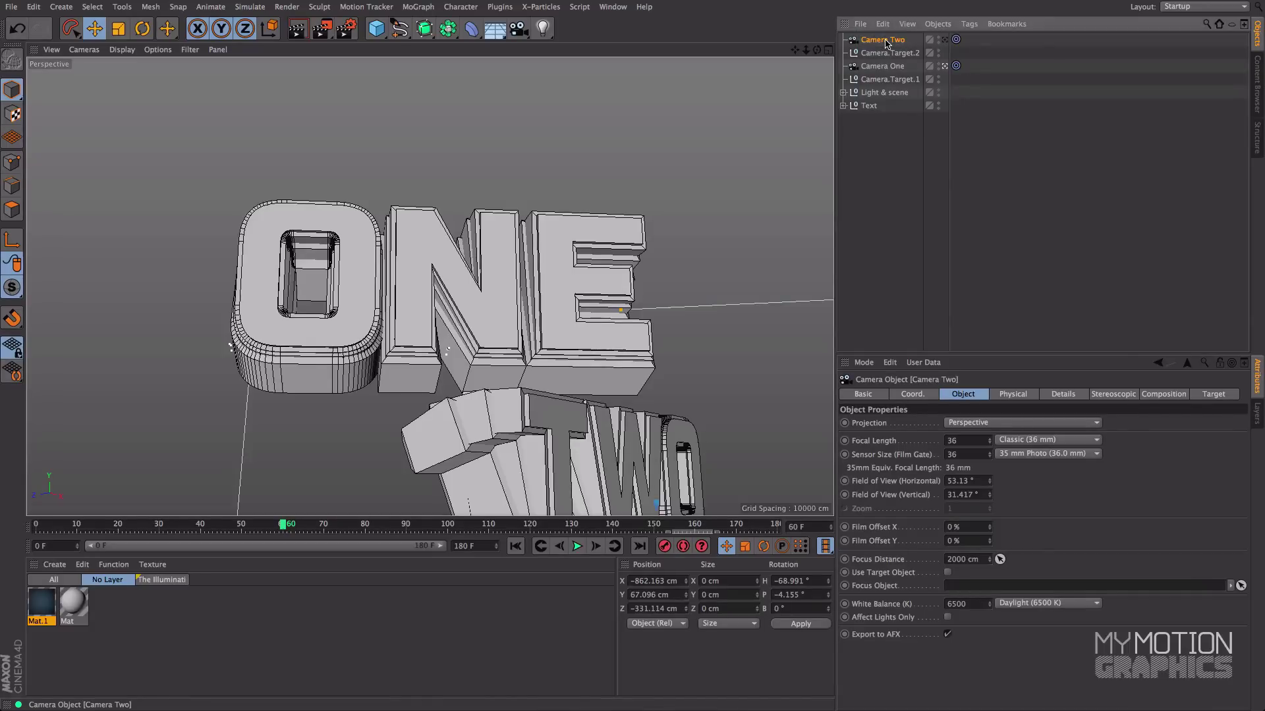
Look through Camera Two and move its target null to the word TWO, at about X -10, Y 63, Z 38 cm
{"action": "left_click", "coordinate": [946, 40]}
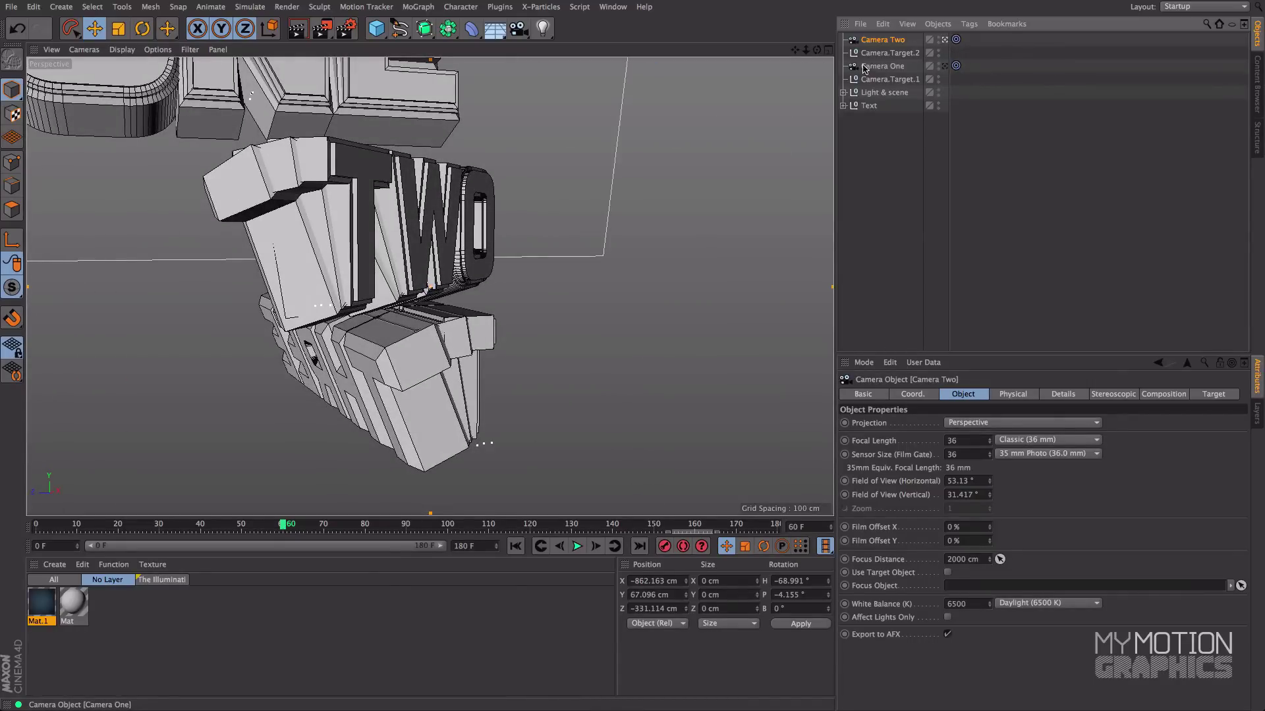
{"action": "left_click", "coordinate": [895, 57]}
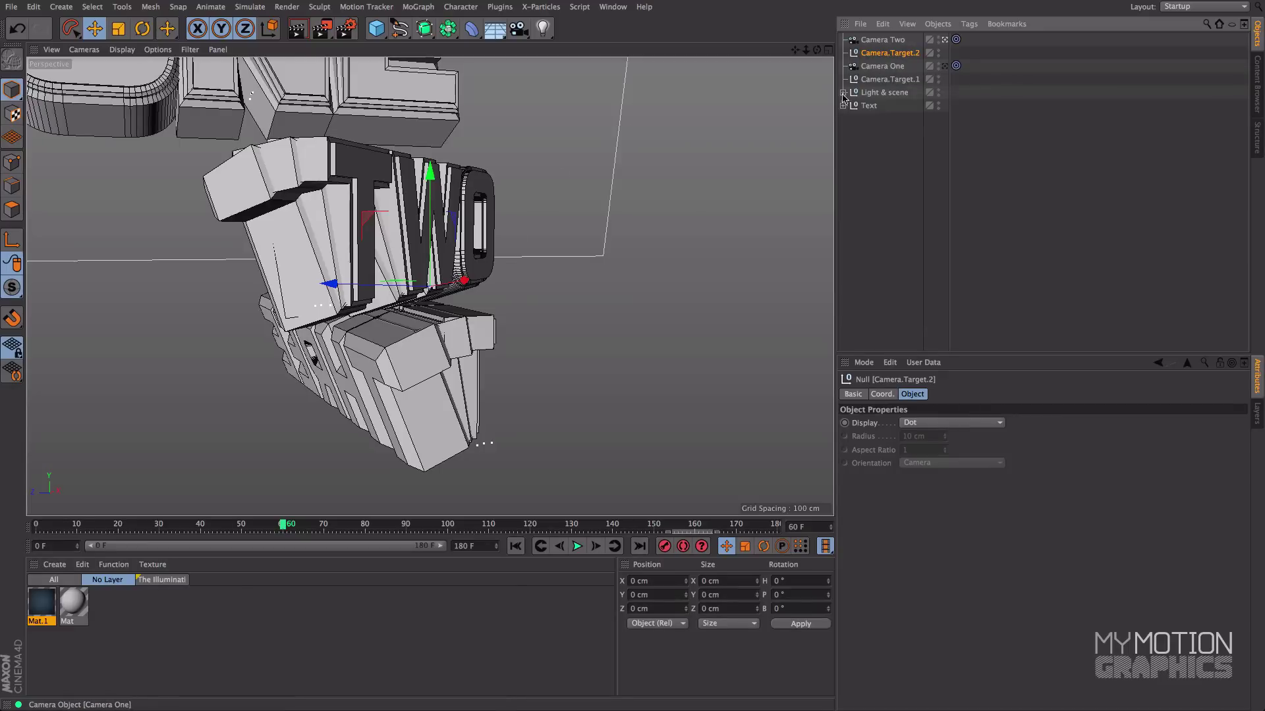
{"action": "mouse_move", "coordinate": [554, 239]}
{"action": "left_mouse_down"}
{"action": "mouse_move", "coordinate": [531, 186]}
{"action": "mouse_move", "coordinate": [546, 227]}
{"action": "left_mouse_up"}
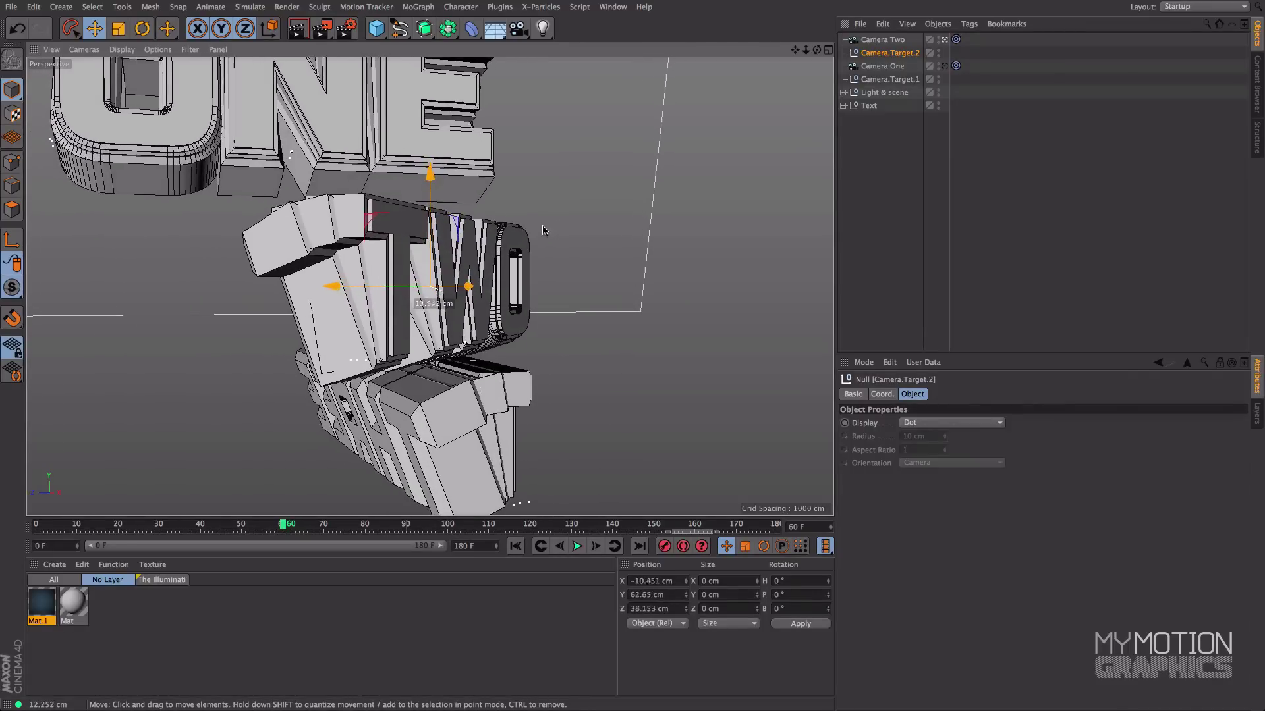
Orbit Camera Two to a low-angle view of the word TWO, at about X -627, Y -178, Z -658 cm
{"action": "left_click", "coordinate": [897, 41]}
{"action": "left_click_drag", "start_coordinate": [461, 310], "coordinate": [644, 200], "text": "alt"}
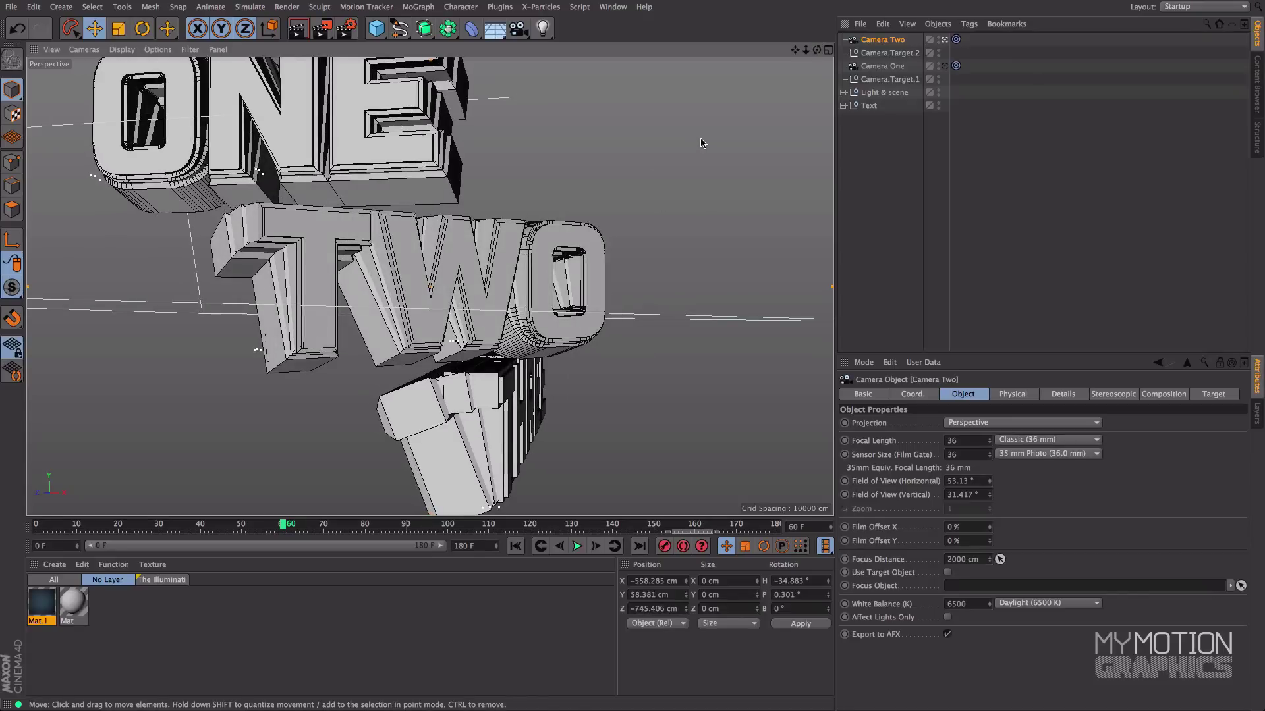
{"action": "mouse_move", "coordinate": [816, 49]}
{"action": "left_mouse_down"}
{"action": "mouse_move", "coordinate": [804, 47]}
{"action": "mouse_move", "coordinate": [812, 55]}
{"action": "left_mouse_up"}
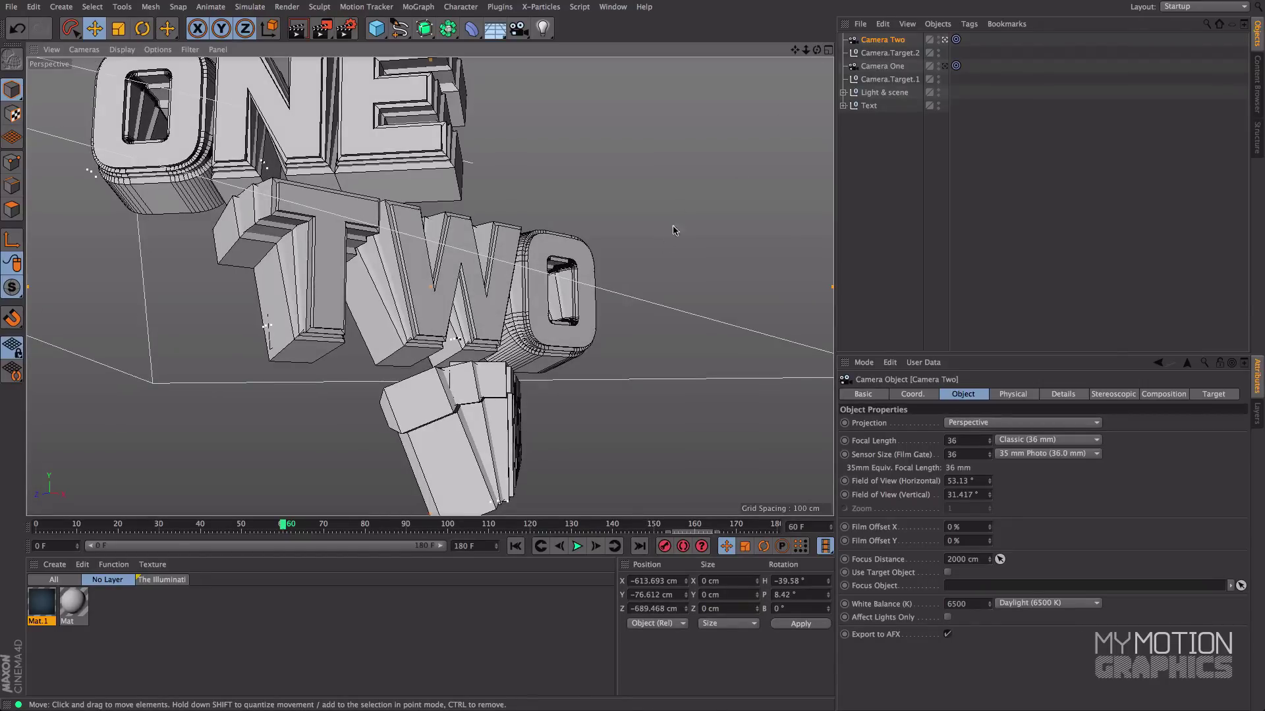
{"action": "left_click_drag", "start_coordinate": [498, 263], "coordinate": [474, 303], "text": "alt"}
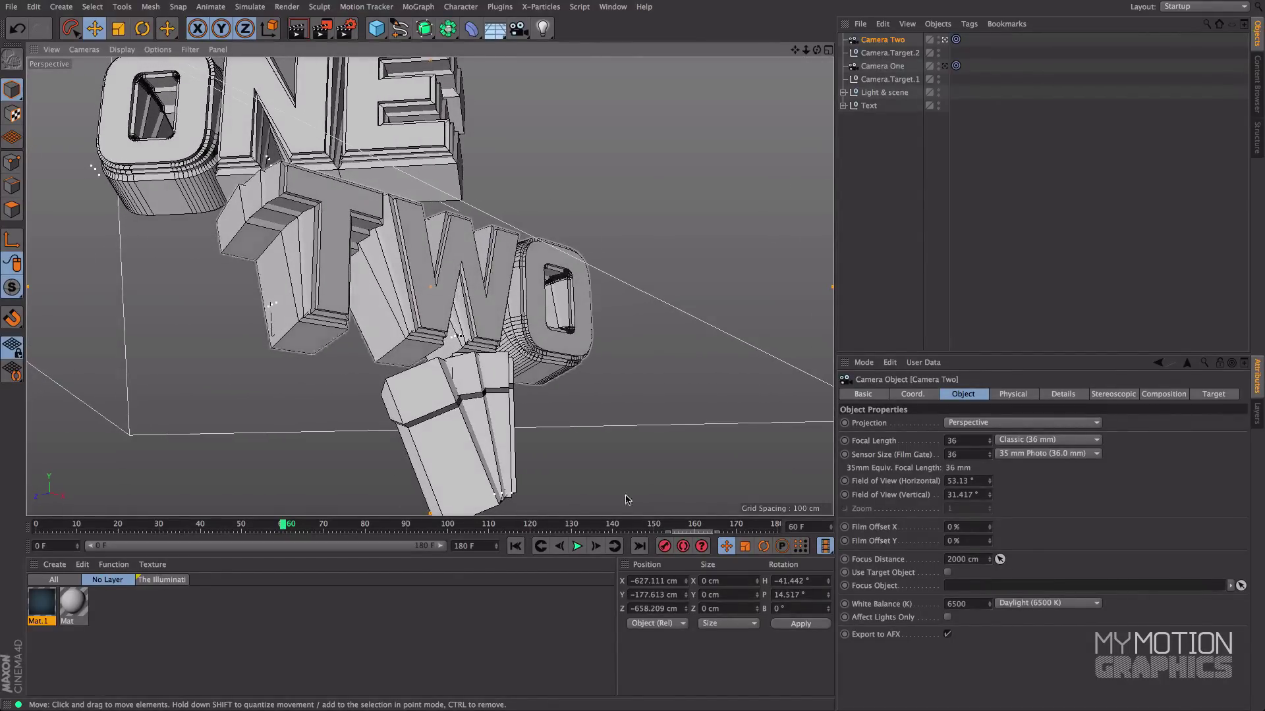
Keyframe Camera Two at frame 60, then orbit it to about X -371, Y -29, Z -880 cm and keyframe it at frame 120
{"action": "left_click", "coordinate": [665, 547]}
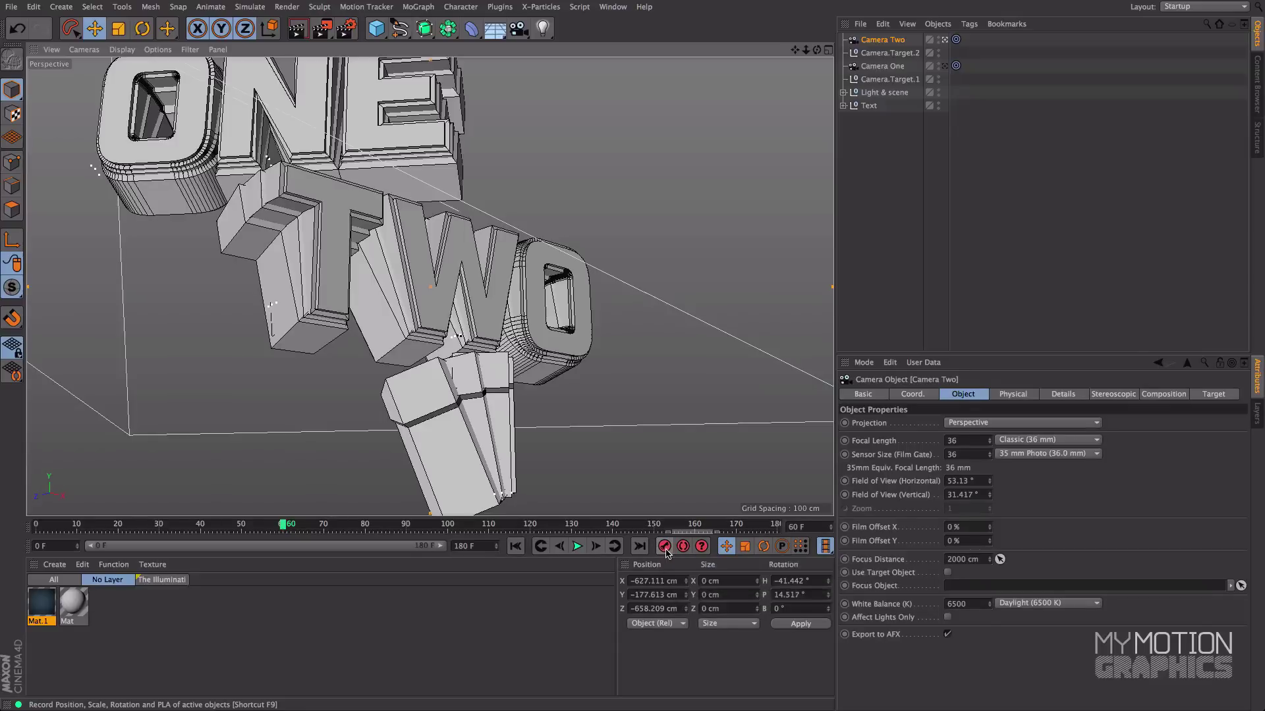
{"action": "left_click", "coordinate": [530, 525]}
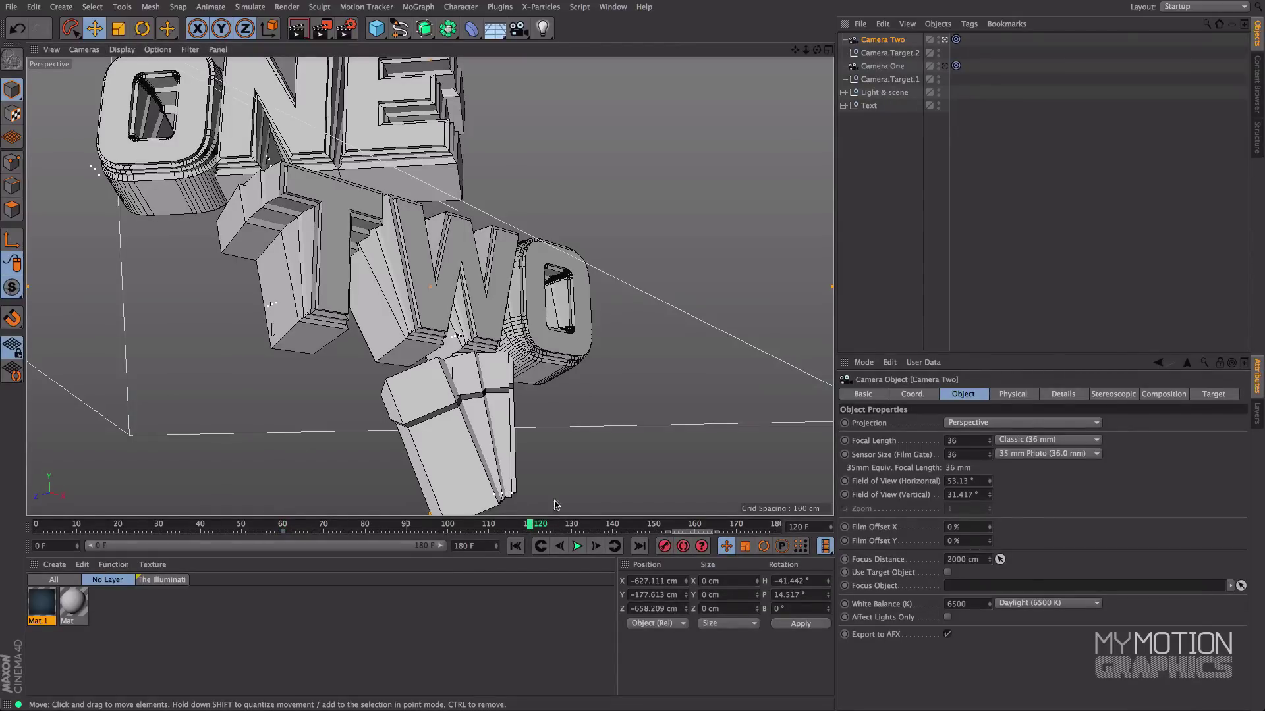
{"action": "left_click_drag", "start_coordinate": [519, 319], "coordinate": [447, 323], "text": "alt"}
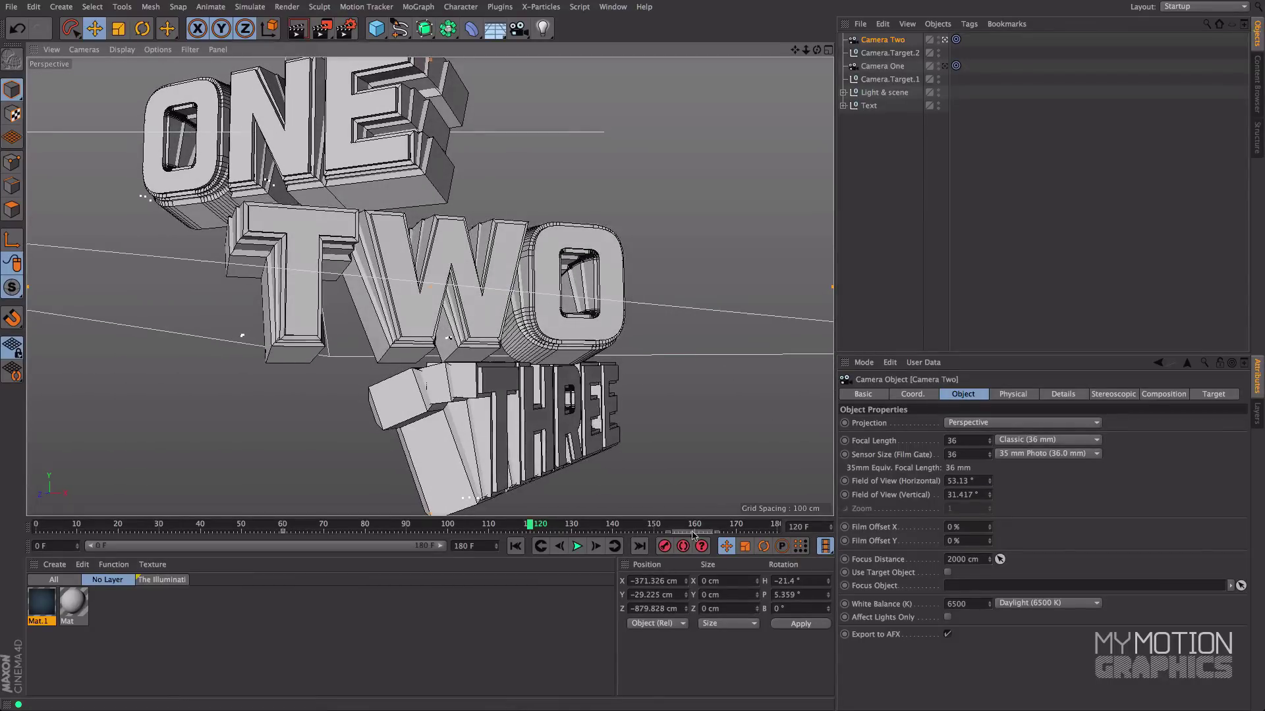
{"action": "left_click", "coordinate": [665, 546]}
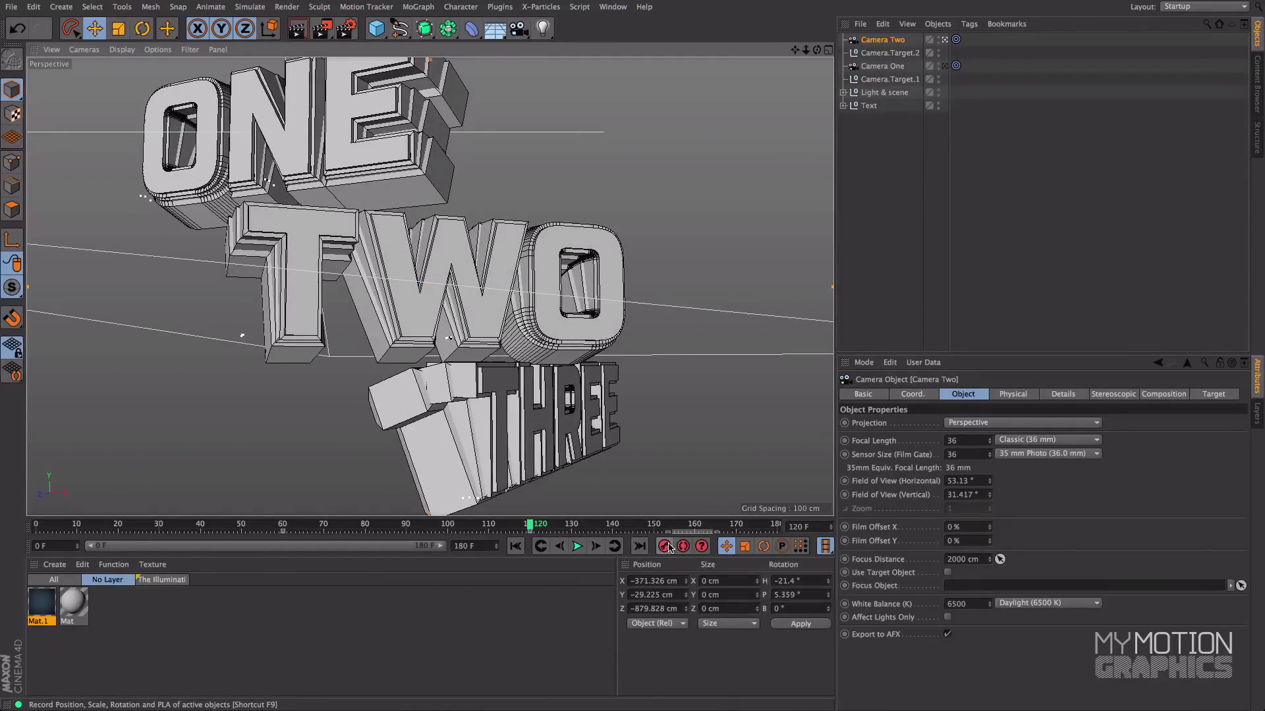
Add a third Target Camera and name it Camera Three
{"action": "left_click", "coordinate": [884, 54]}
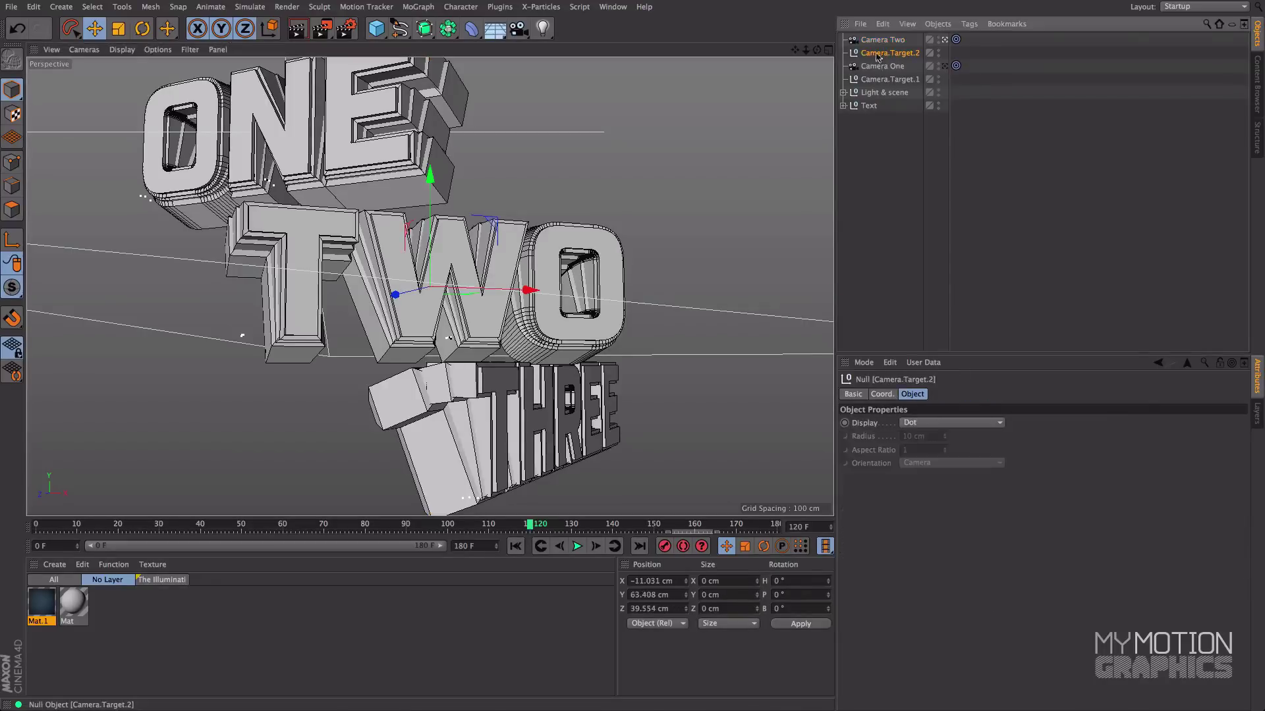
{"action": "left_click_drag", "start_coordinate": [531, 525], "coordinate": [455, 526]}
{"action": "left_click", "coordinate": [518, 28]}
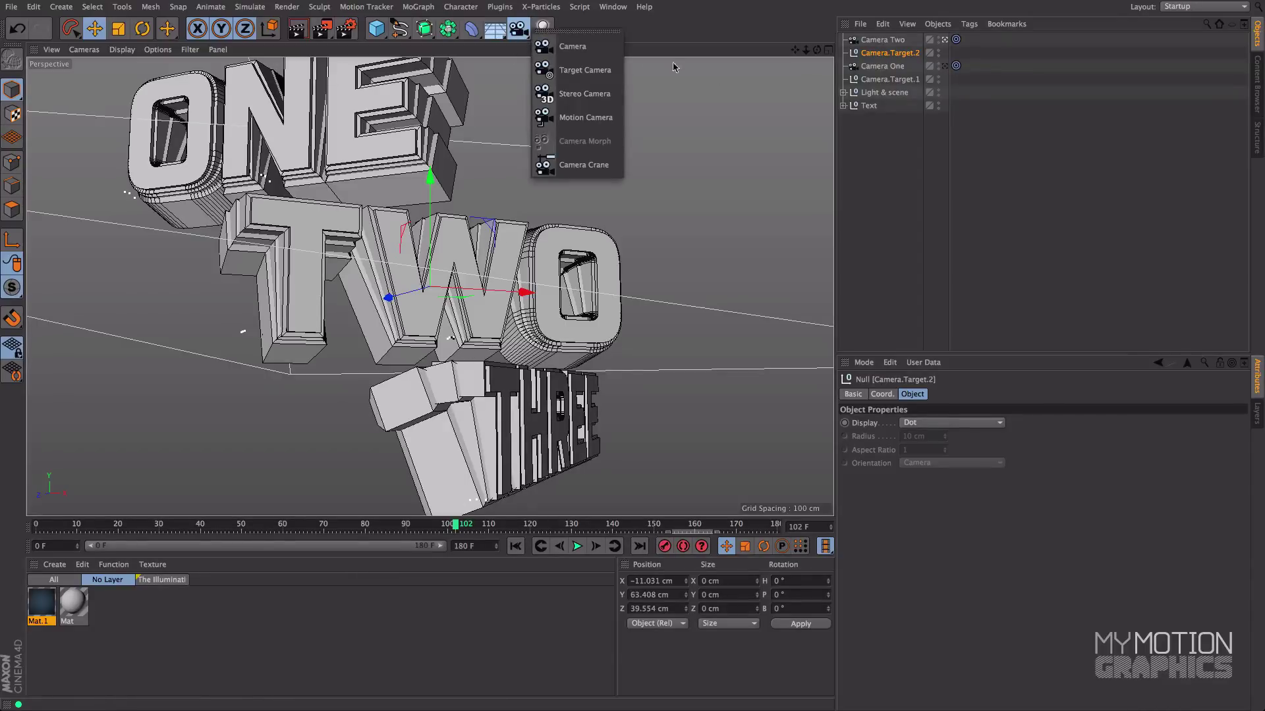
{"action": "left_click", "coordinate": [580, 71]}
{"action": "double_click", "coordinate": [877, 41]}
{"action": "type", "text": "Three"}
{"action": "key", "text": "Return"}
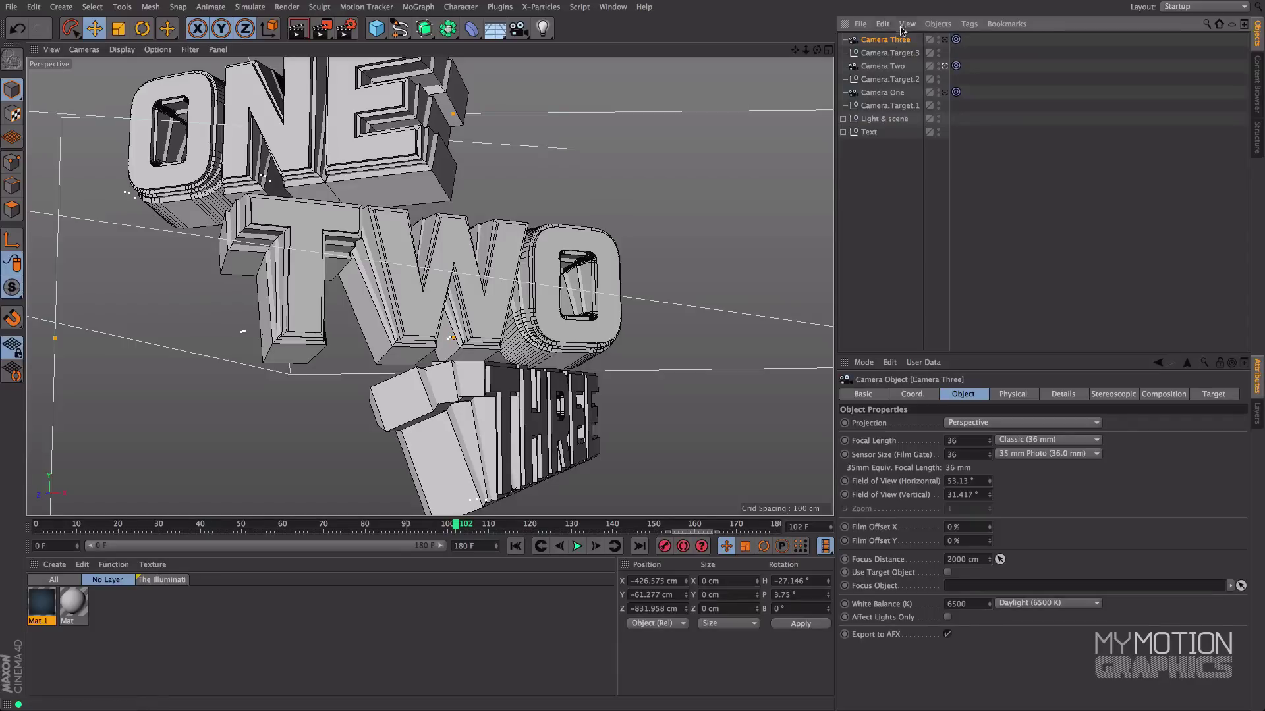
Look through Camera Three at frame 120 and move its target null to the word THREE, at about X 193, Y -110, Z 164 cm
{"action": "left_click", "coordinate": [944, 40]}
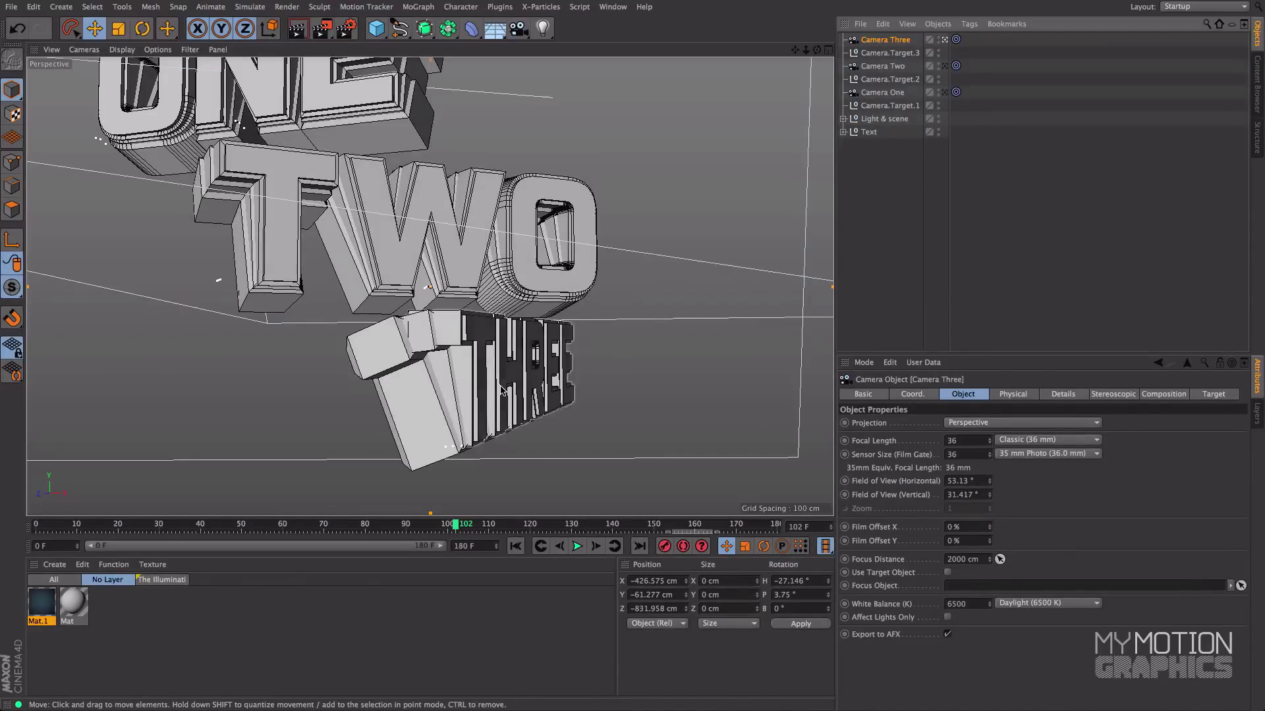
{"action": "left_click_drag", "start_coordinate": [459, 528], "coordinate": [533, 527]}
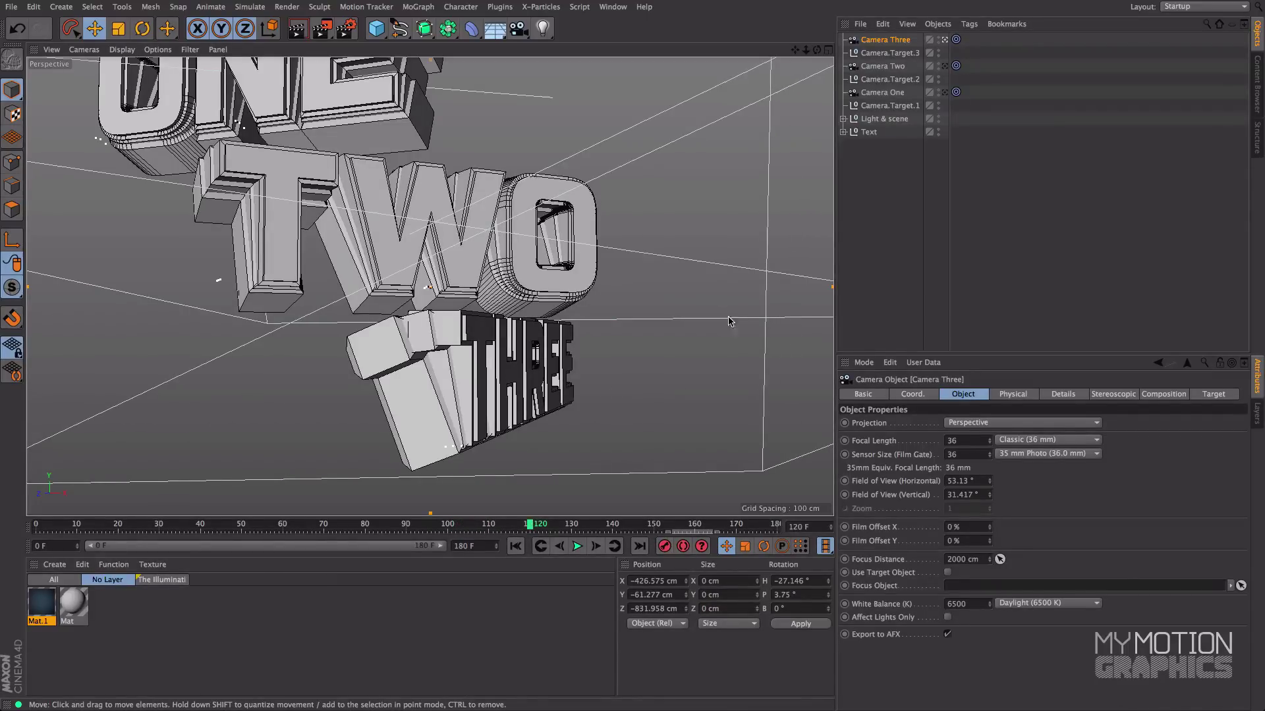
{"action": "left_click_drag", "start_coordinate": [756, 279], "coordinate": [652, 329], "text": "alt"}
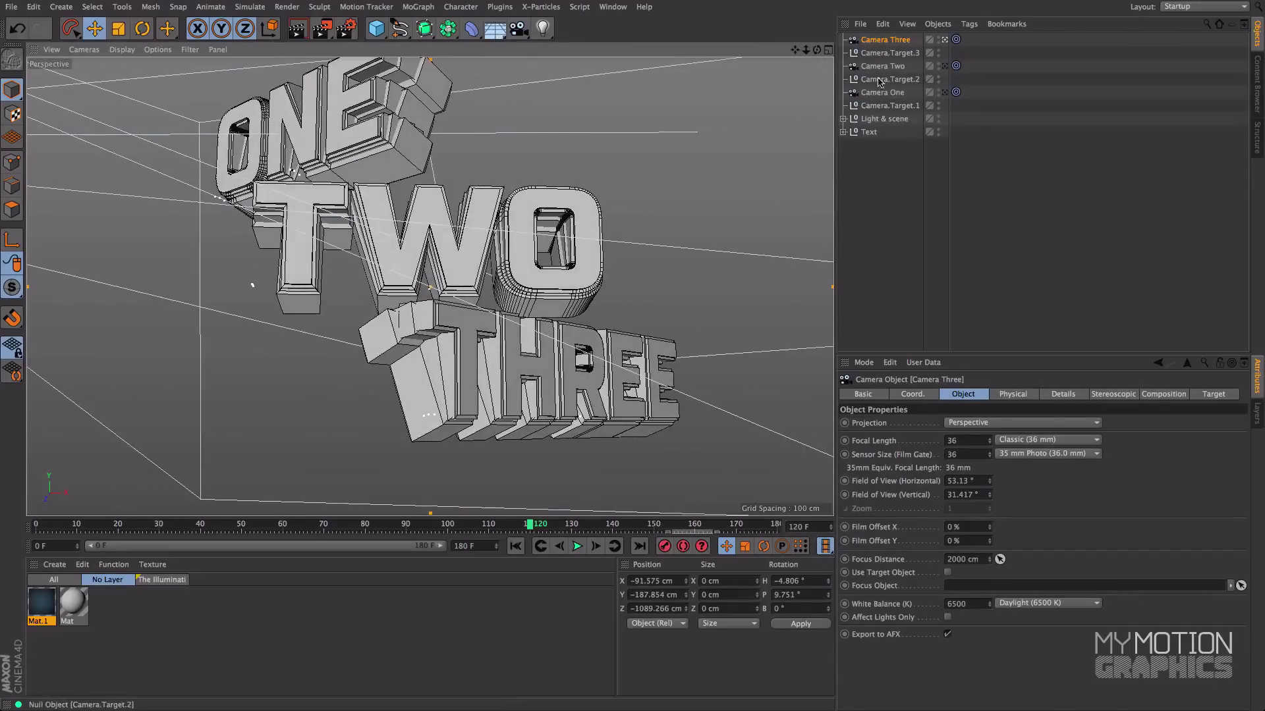
{"action": "left_click", "coordinate": [889, 54]}
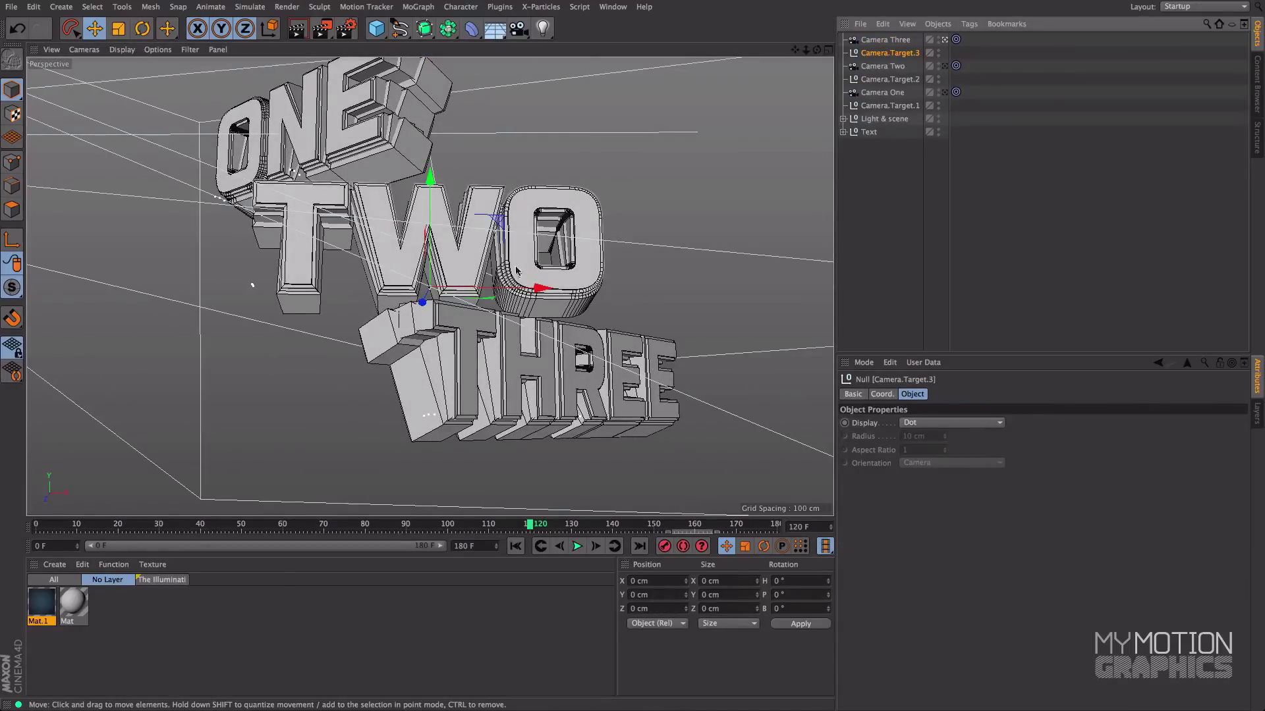
{"action": "left_click_drag", "start_coordinate": [457, 274], "coordinate": [659, 245]}
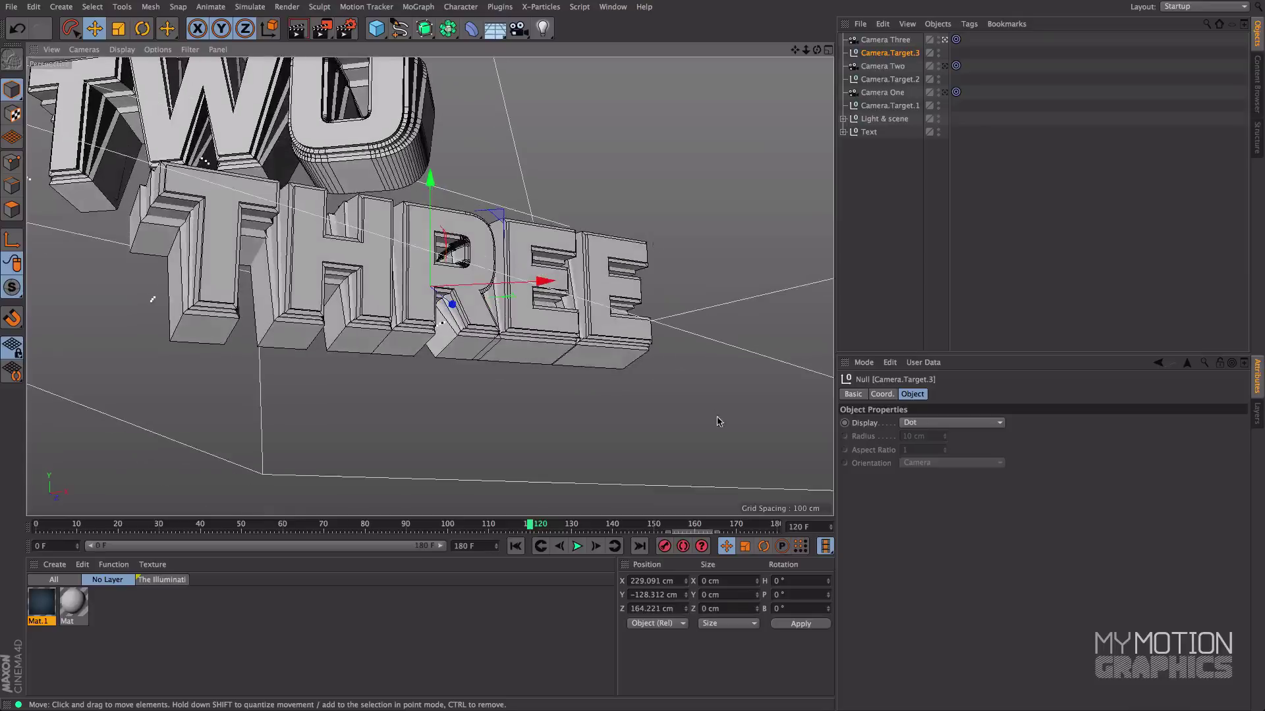
{"action": "left_click_drag", "start_coordinate": [544, 302], "coordinate": [425, 186]}
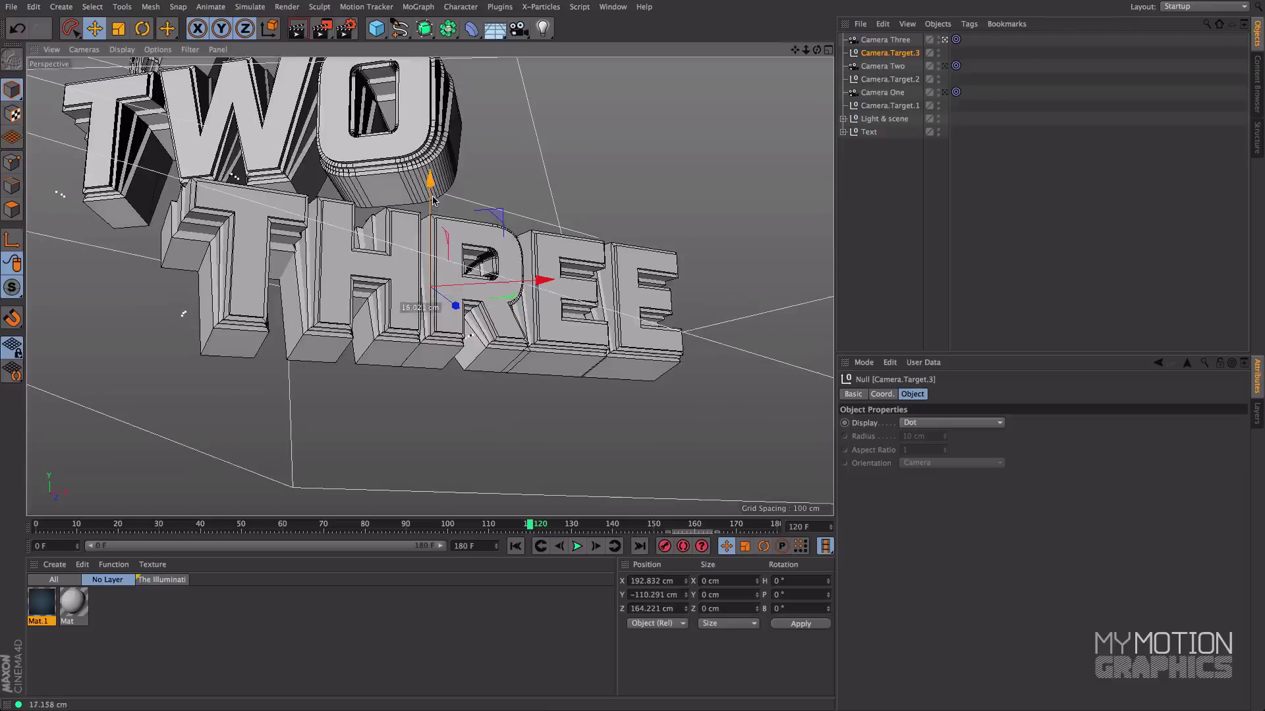
Orbit Camera Three to a more frontal view of THREE at frame 180 and record a keyframe on its target null
{"action": "left_click_drag", "start_coordinate": [546, 525], "coordinate": [776, 525]}
{"action": "left_click_drag", "start_coordinate": [708, 448], "coordinate": [501, 343], "text": "alt"}
{"action": "left_click_drag", "start_coordinate": [700, 220], "coordinate": [650, 219], "text": "alt"}
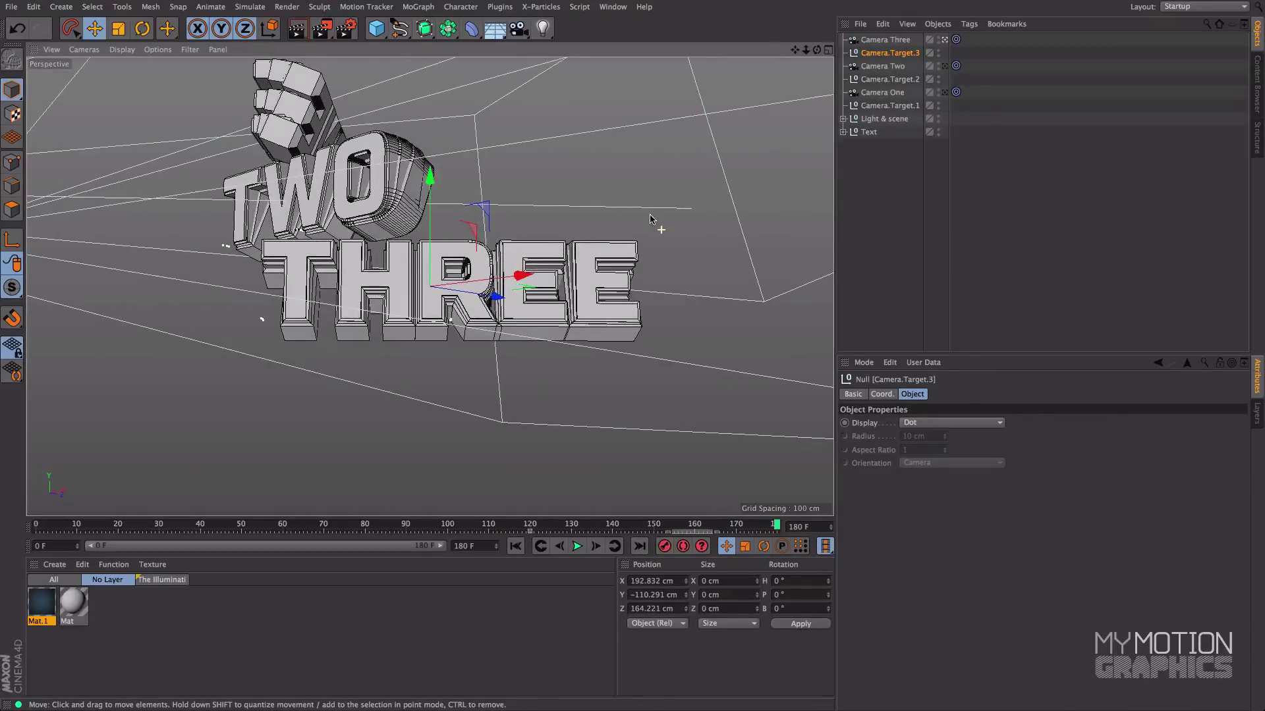
{"action": "left_click", "coordinate": [665, 546]}
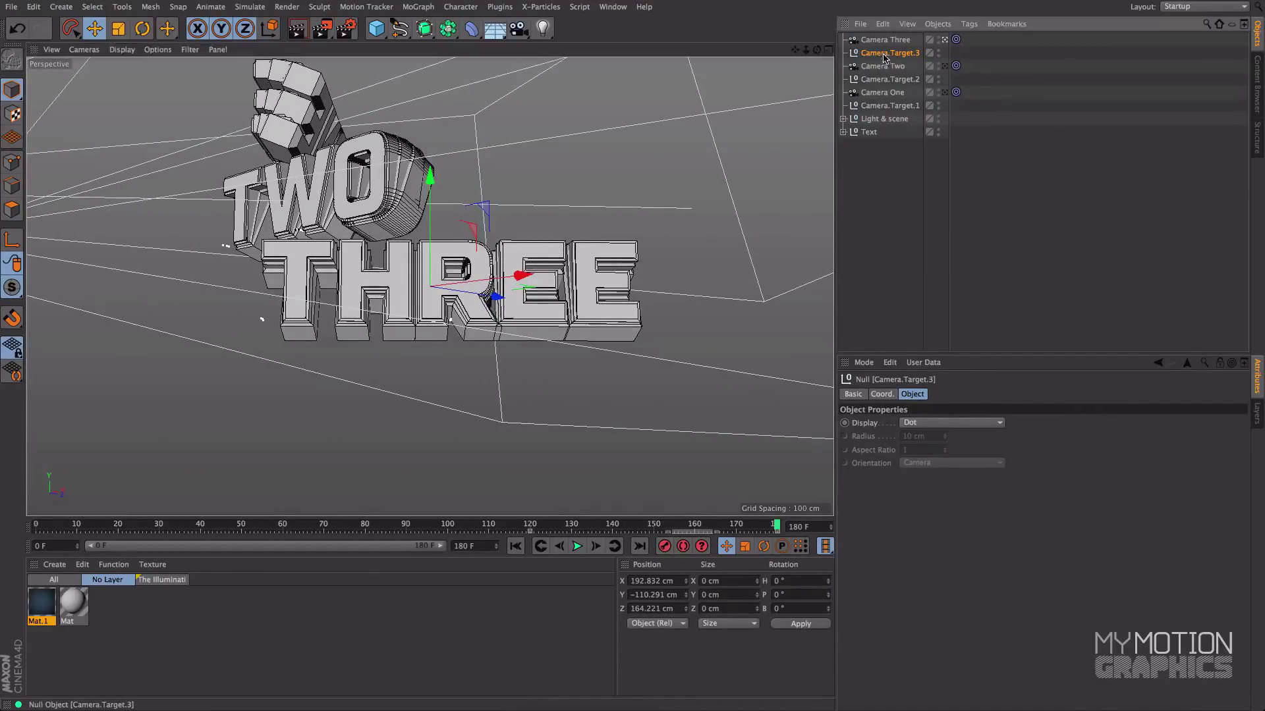
Try shifting Camera Three's target null away from its recorded position at frame 180
{"action": "left_click_drag", "start_coordinate": [525, 280], "coordinate": [543, 286]}
{"action": "left_click_drag", "start_coordinate": [430, 224], "coordinate": [429, 231]}
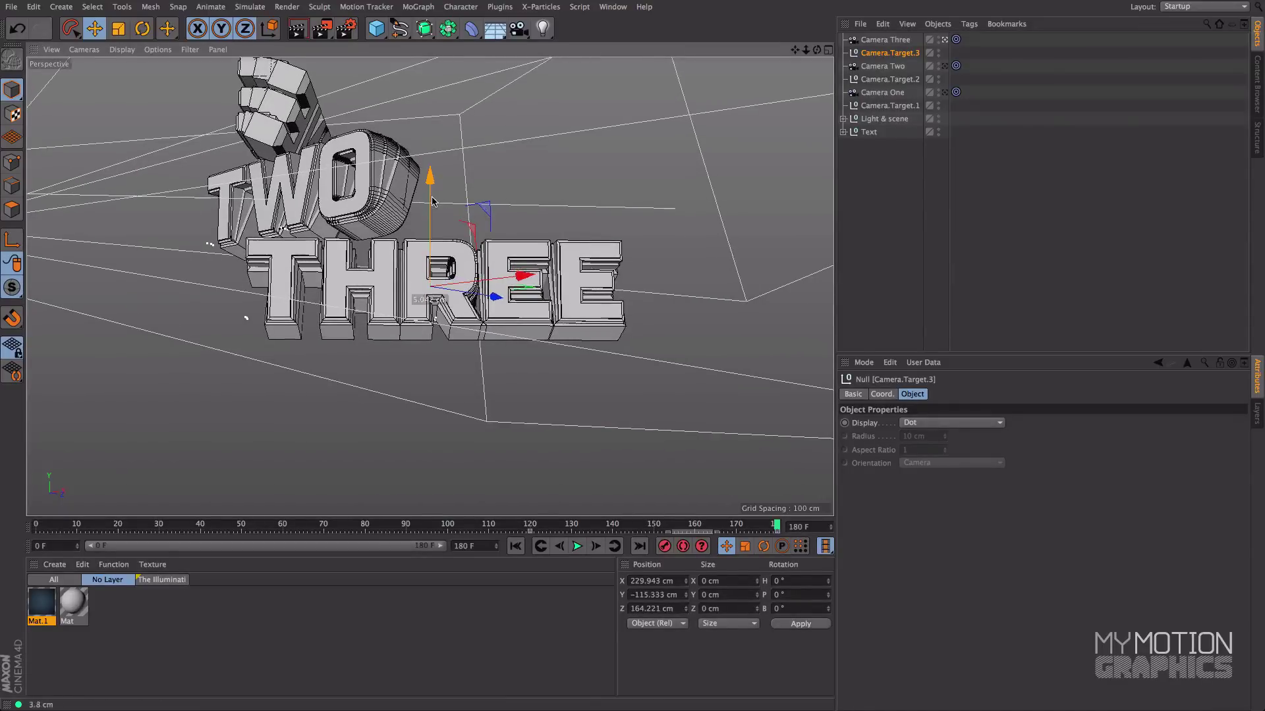
{"action": "mouse_move", "coordinate": [775, 526]}
{"action": "left_mouse_down"}
{"action": "mouse_move", "coordinate": [762, 527]}
{"action": "mouse_move", "coordinate": [777, 526]}
{"action": "left_mouse_up"}
{"action": "left_click_drag", "start_coordinate": [529, 336], "coordinate": [527, 329]}
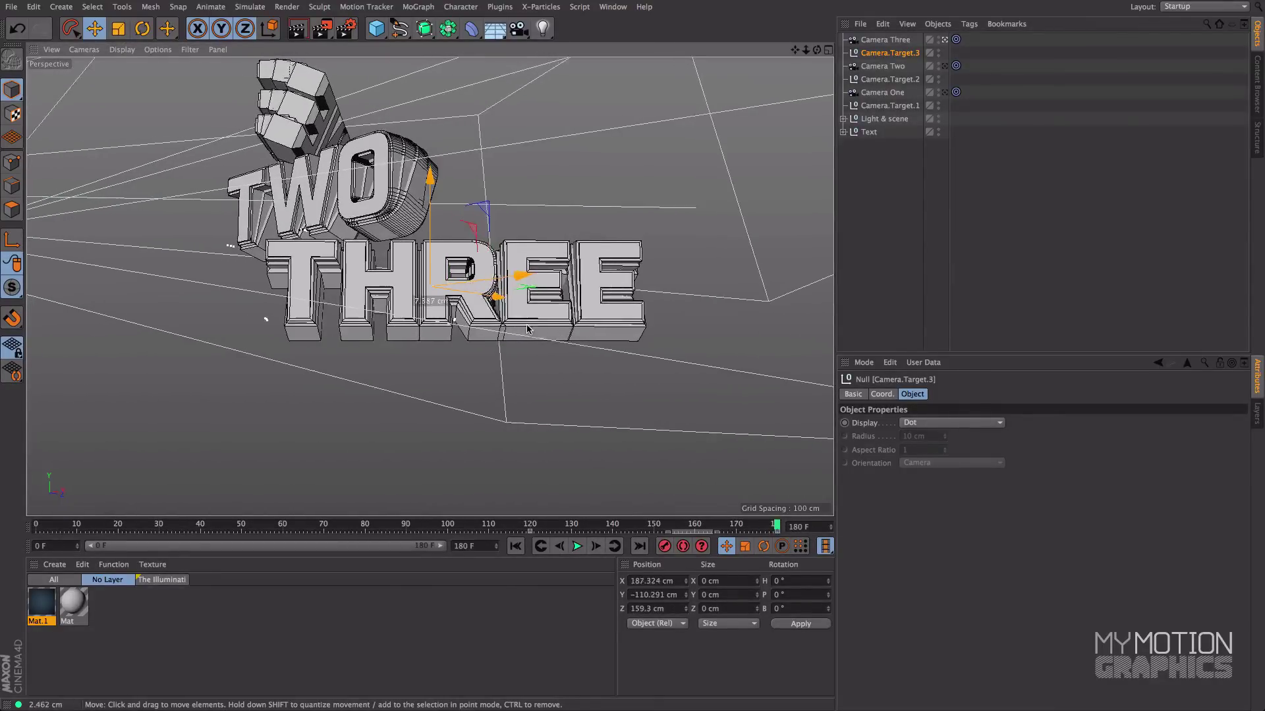
{"action": "key", "text": "Up"}
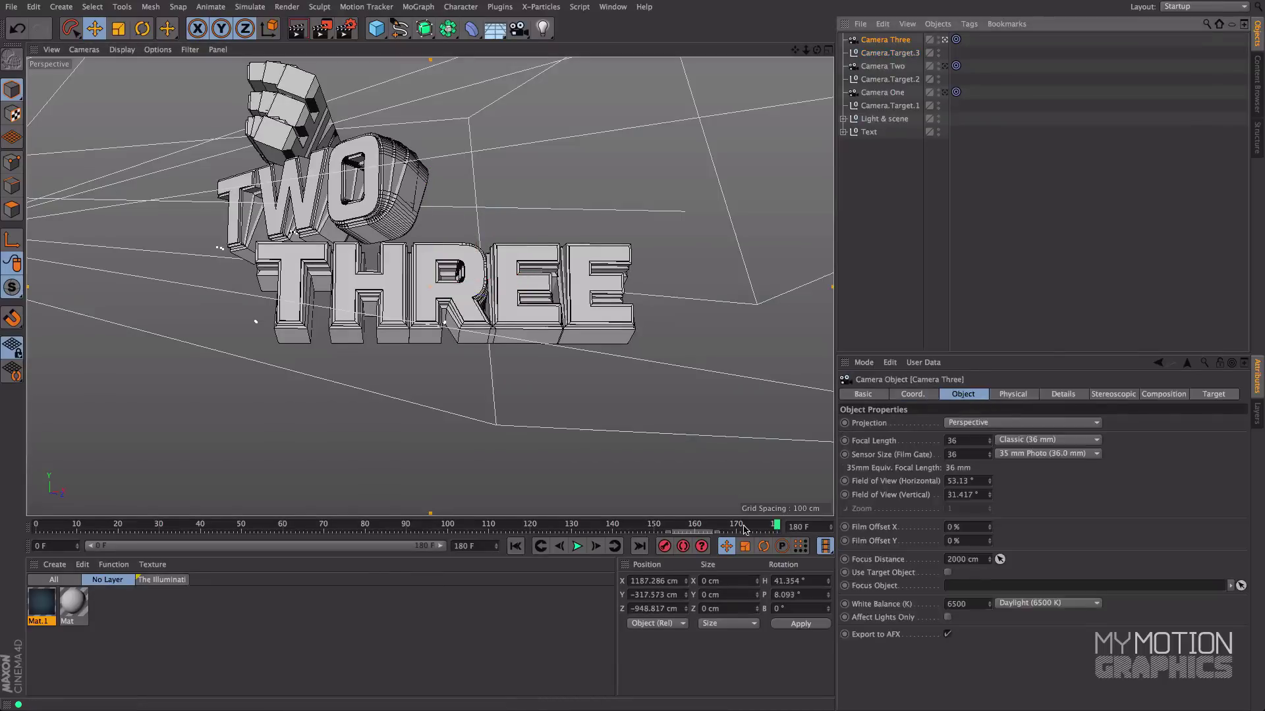
{"action": "left_click", "coordinate": [774, 526]}
{"action": "left_click", "coordinate": [778, 534]}
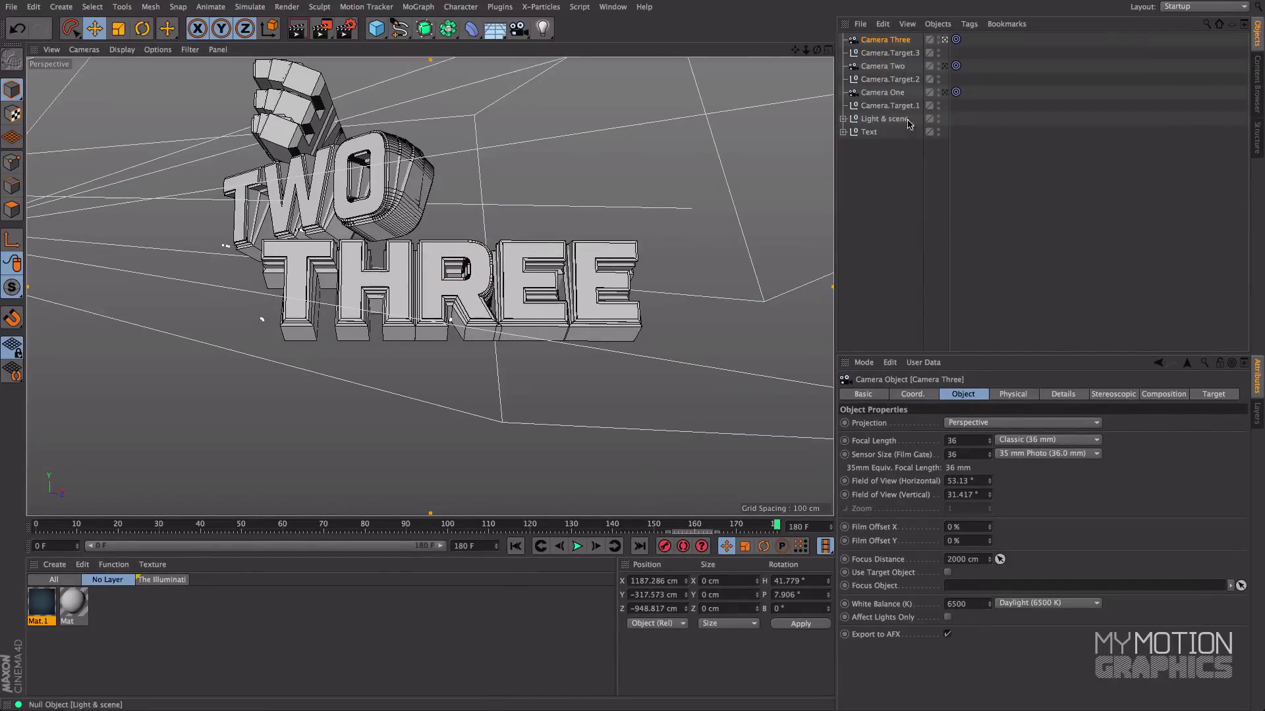
Orbit and dolly Camera Three to a low, close view of THREE, about X 433, Y -372, Z -697 cm, and keyframe it at frame 120
{"action": "left_click", "coordinate": [889, 53]}
{"action": "left_click_drag", "start_coordinate": [775, 531], "coordinate": [552, 531]}
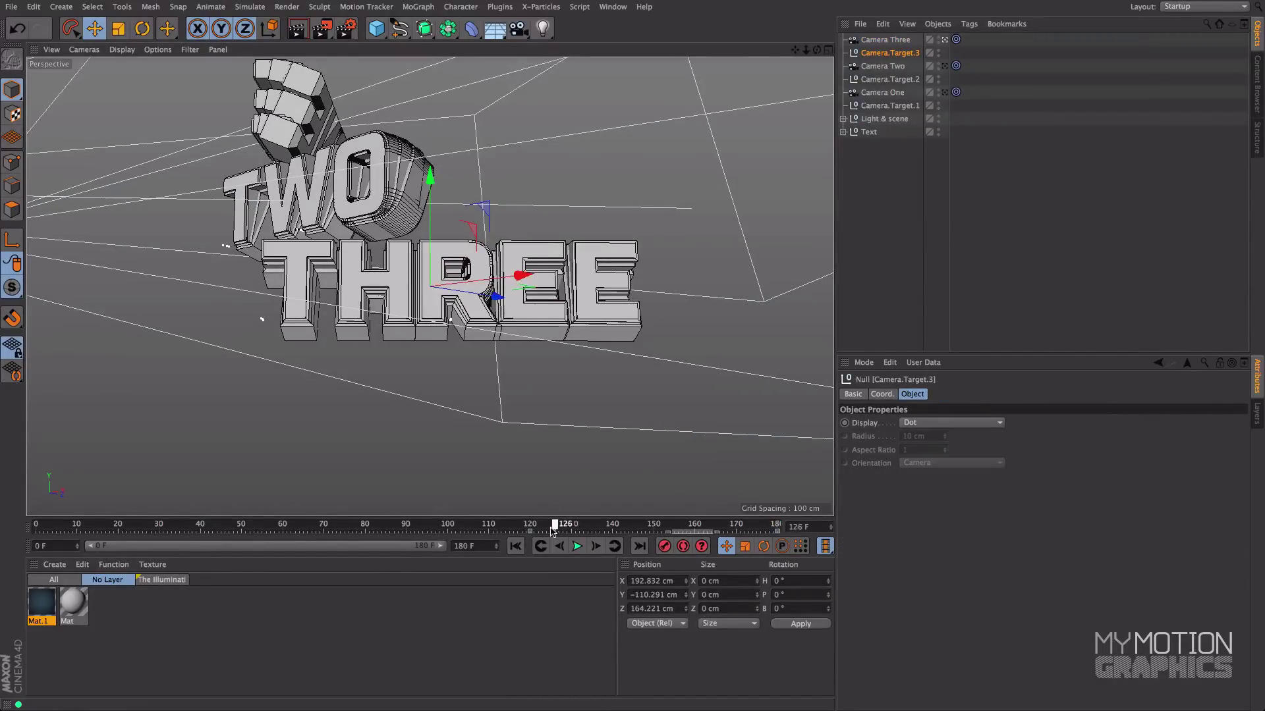
{"action": "left_click", "coordinate": [884, 40]}
{"action": "left_click_drag", "start_coordinate": [550, 260], "coordinate": [560, 285], "text": "alt"}
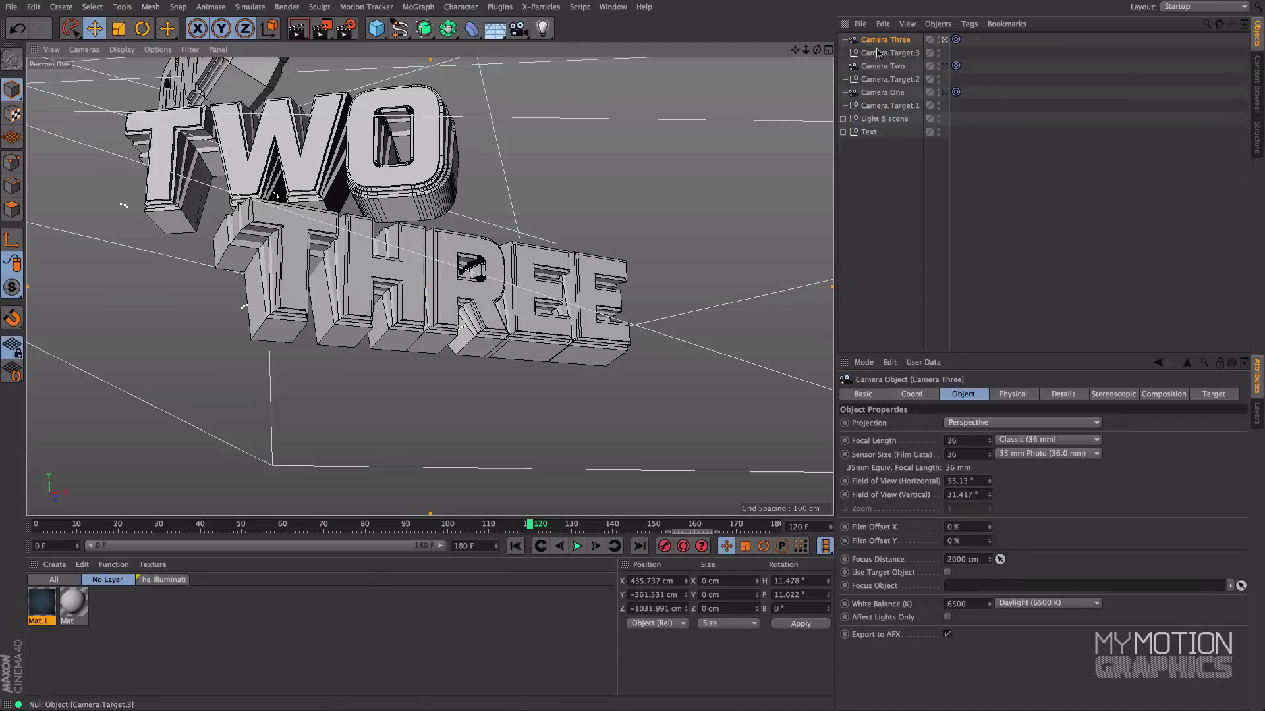
{"action": "left_click_drag", "start_coordinate": [673, 217], "coordinate": [546, 289], "text": "alt"}
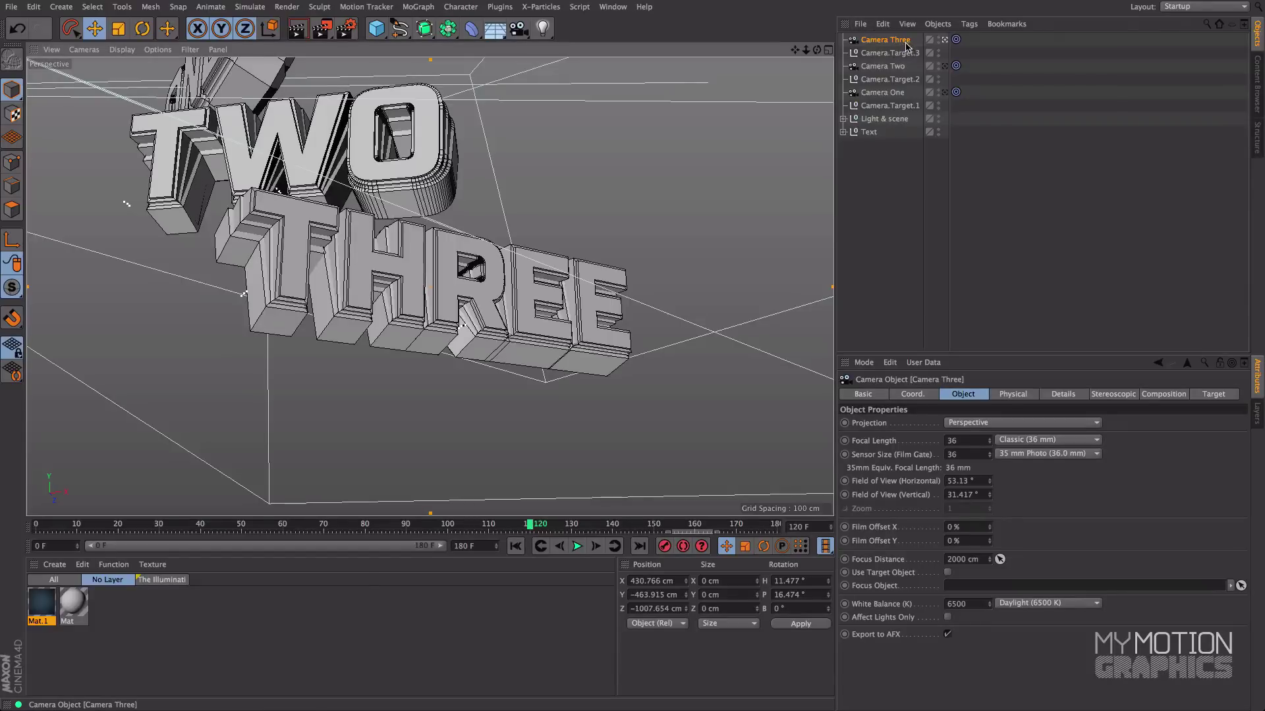
{"action": "left_click_drag", "start_coordinate": [678, 422], "coordinate": [573, 381], "text": "alt"}
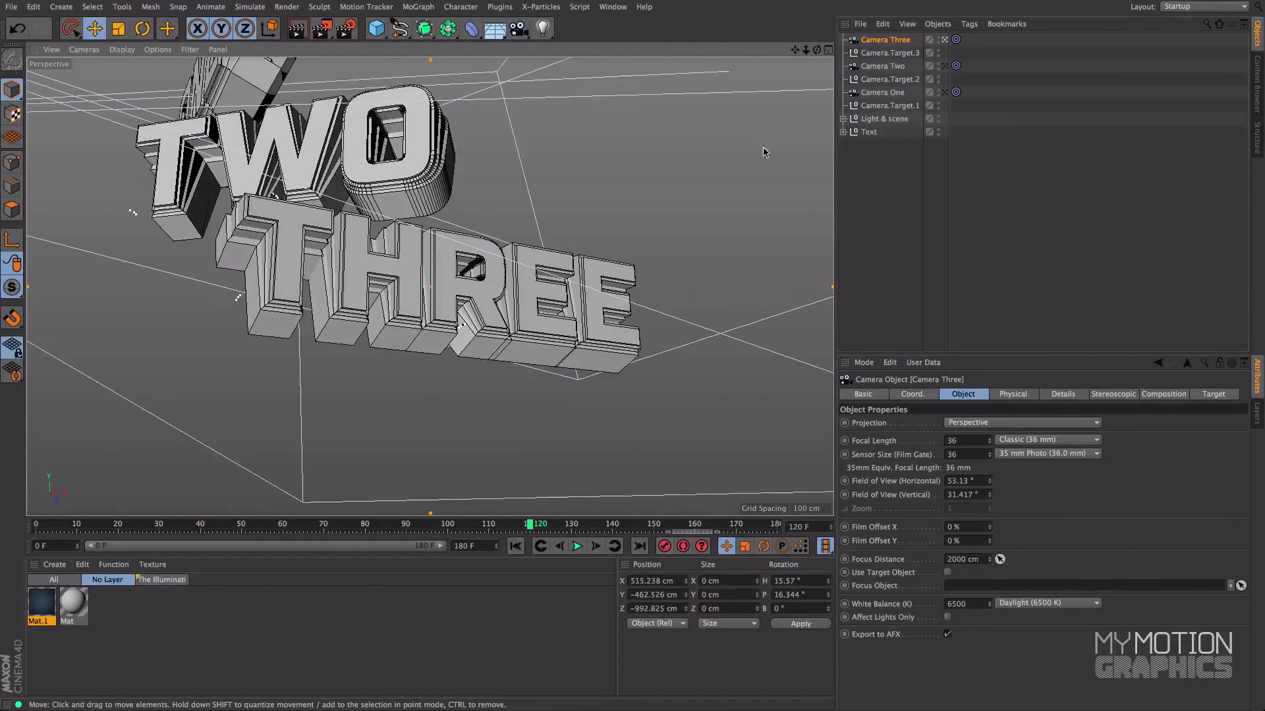
{"action": "scroll", "coordinate": [429, 288], "scroll_direction": "up", "scroll_amount": 5}
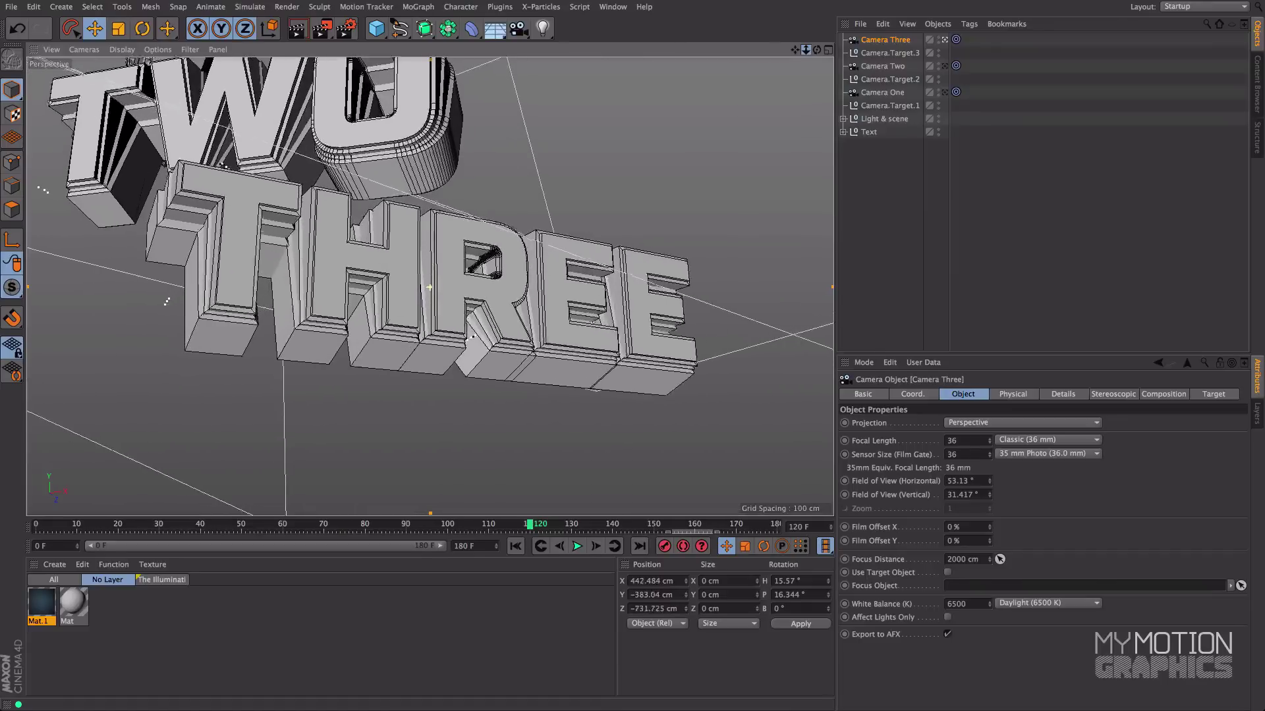
{"action": "scroll", "coordinate": [429, 288], "scroll_direction": "up", "scroll_amount": 1}
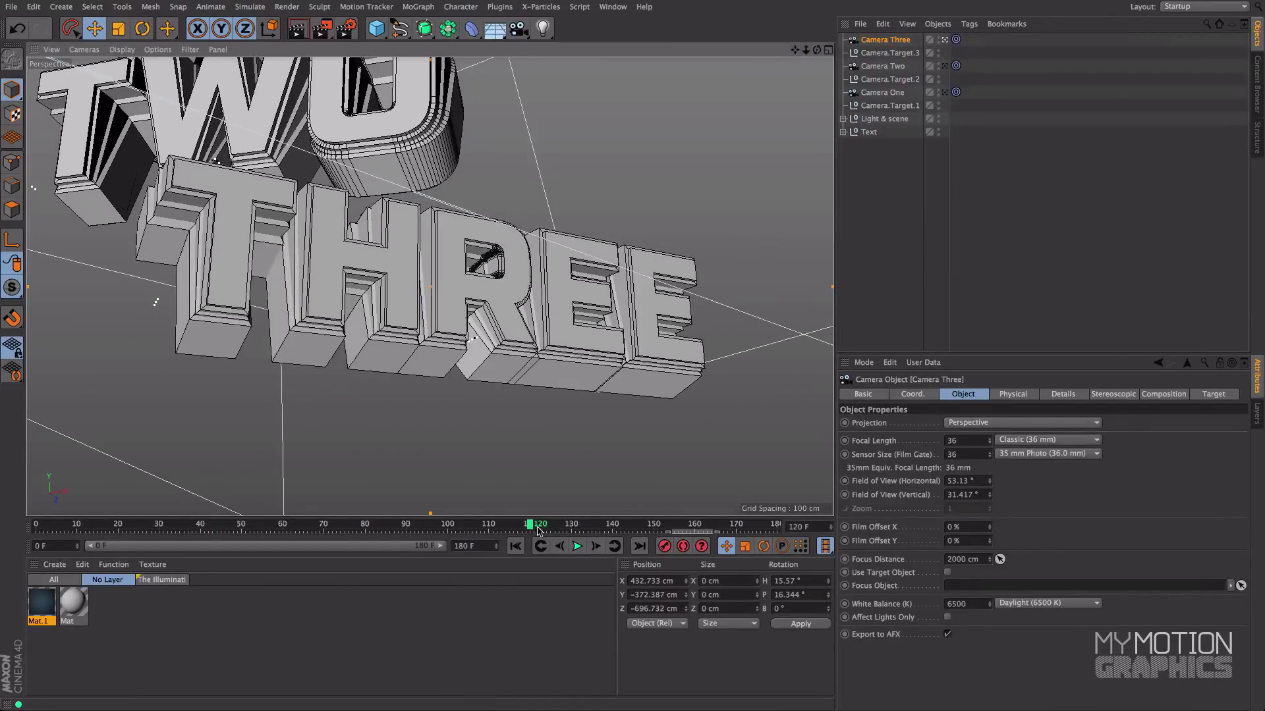
{"action": "left_click", "coordinate": [665, 547]}
Orbit and dolly Camera Three to a wider low-angle view facing the word THREE, and record its keyframe at frame 180
{"action": "left_click_drag", "start_coordinate": [531, 526], "coordinate": [708, 527]}
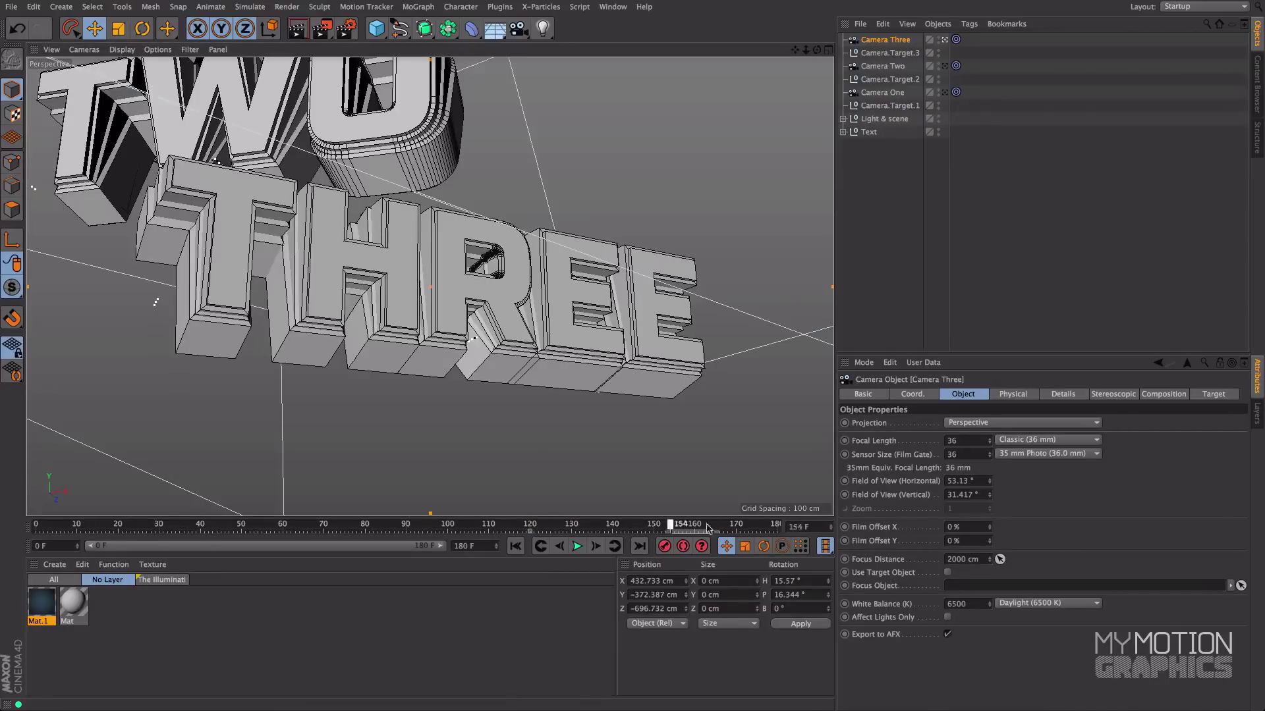
{"action": "left_click_drag", "start_coordinate": [483, 260], "coordinate": [504, 263], "text": "alt"}
{"action": "left_click_drag", "start_coordinate": [805, 49], "coordinate": [807, 82]}
{"action": "left_click_drag", "start_coordinate": [605, 257], "coordinate": [588, 234], "text": "alt"}
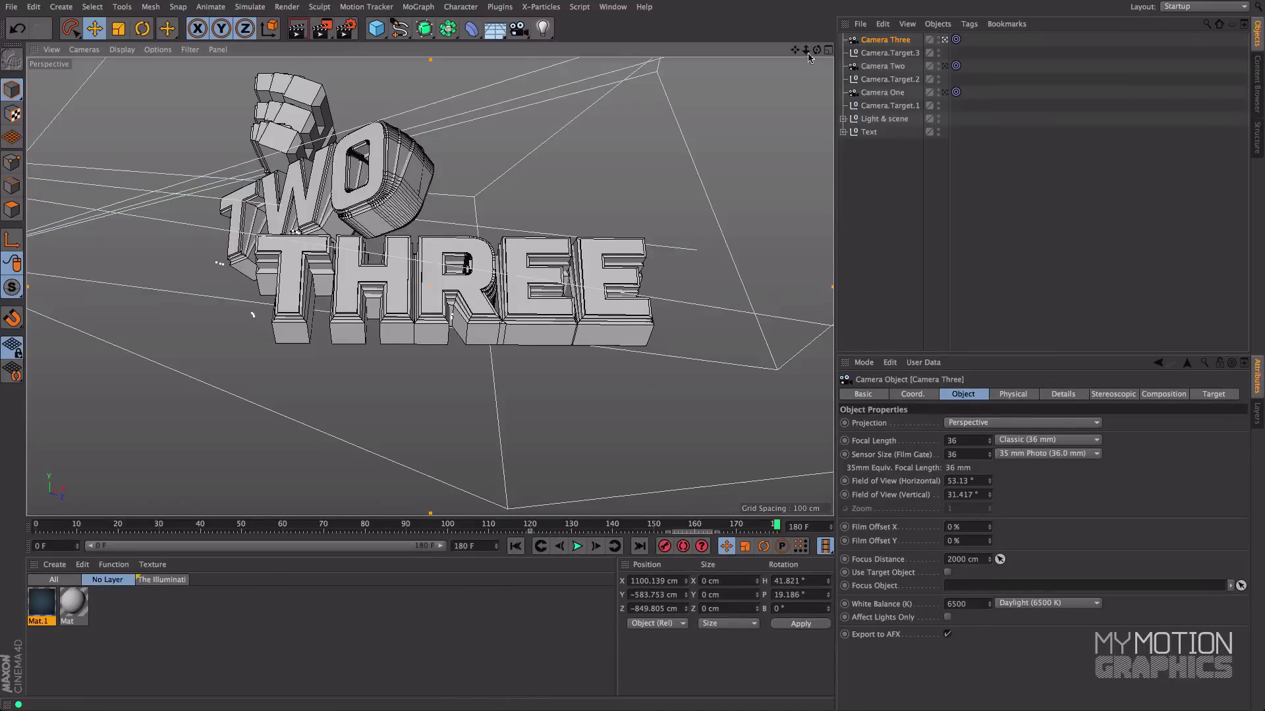
{"action": "left_click", "coordinate": [663, 546]}
Scrub the timeline between frames 120 and 180 to preview Camera Three's move
{"action": "left_click_drag", "start_coordinate": [775, 530], "coordinate": [558, 527]}
{"action": "left_click", "coordinate": [727, 381]}
{"action": "left_click_drag", "start_coordinate": [647, 527], "coordinate": [707, 527]}
Look through Camera One and scrub from frame 0 to 60 to preview its shot of the word ONE
{"action": "left_click", "coordinate": [876, 68]}
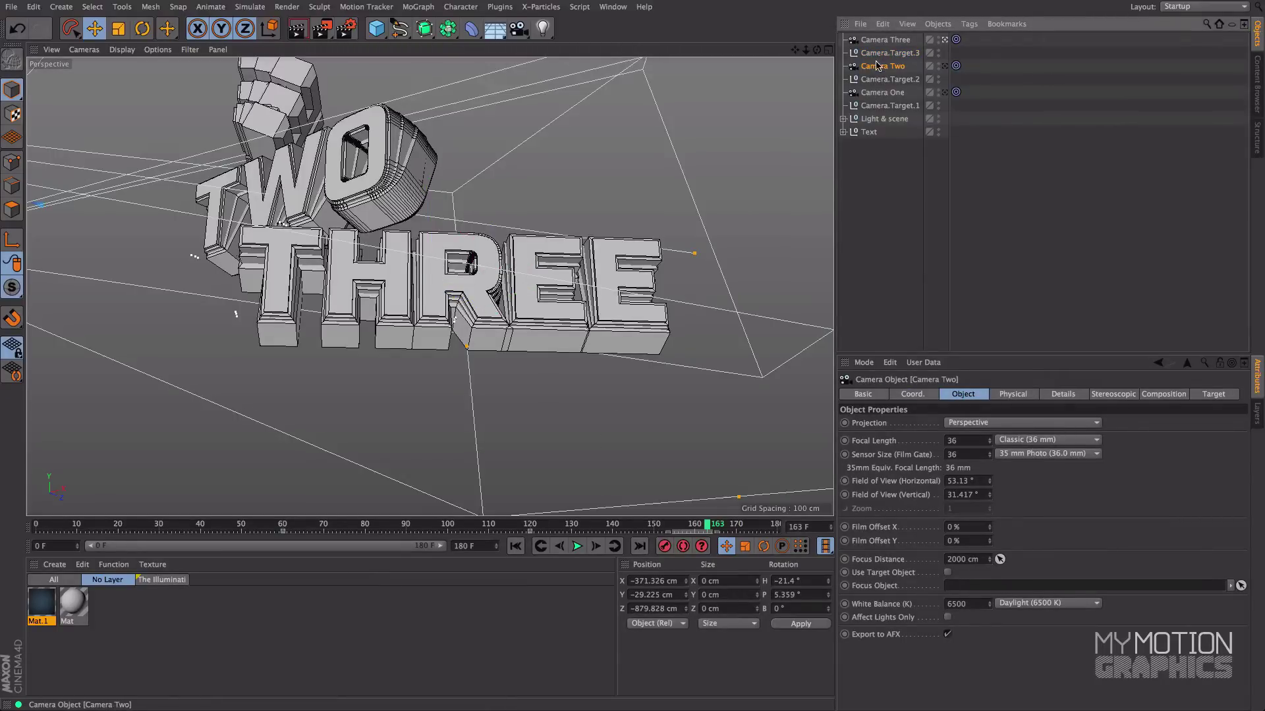
{"action": "left_click", "coordinate": [882, 93]}
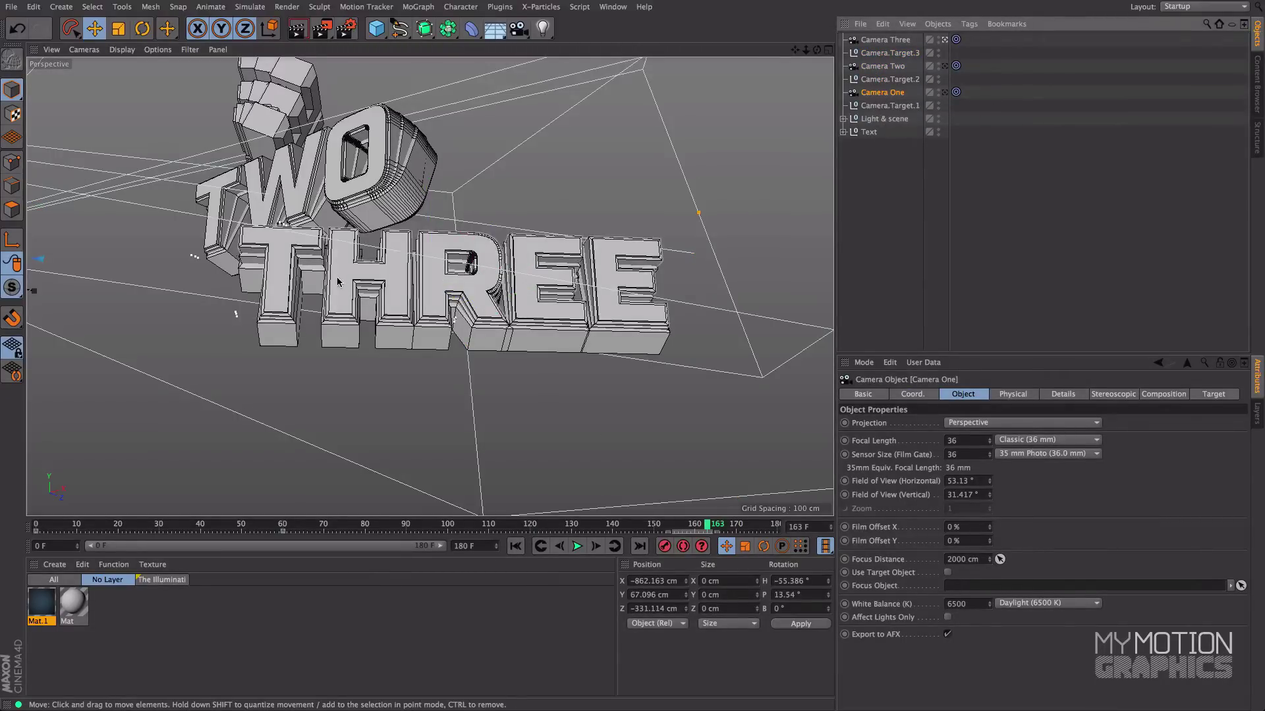
{"action": "left_click_drag", "start_coordinate": [68, 525], "coordinate": [279, 532]}
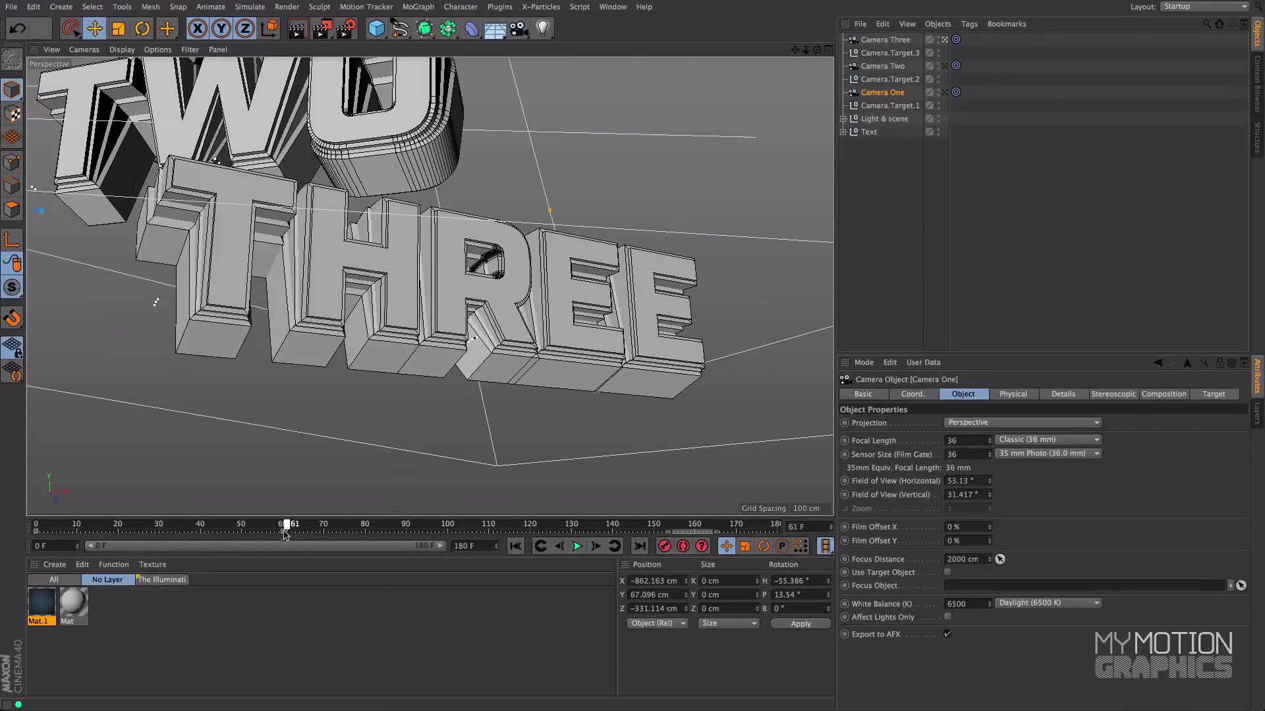
{"action": "left_click", "coordinate": [945, 92]}
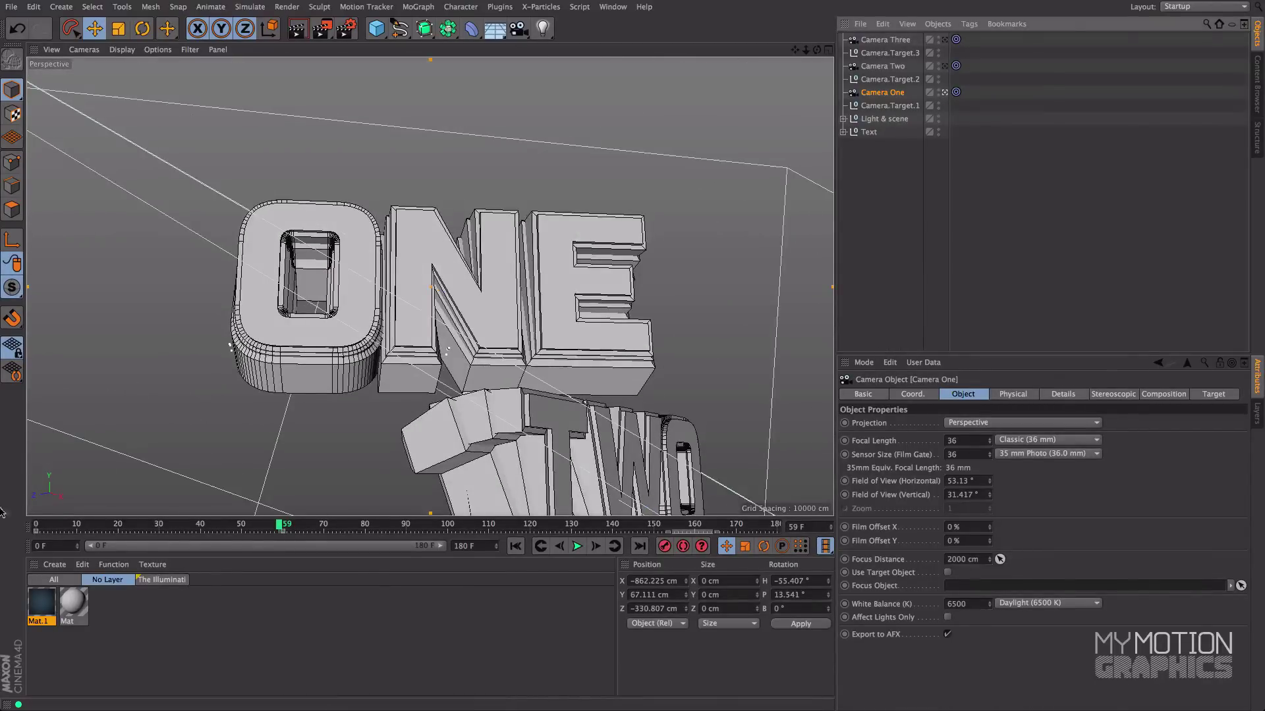
{"action": "left_click", "coordinate": [41, 526]}
{"action": "mouse_move", "coordinate": [59, 527]}
{"action": "left_mouse_down"}
{"action": "mouse_move", "coordinate": [152, 527]}
{"action": "mouse_move", "coordinate": [36, 527]}
{"action": "left_mouse_up"}
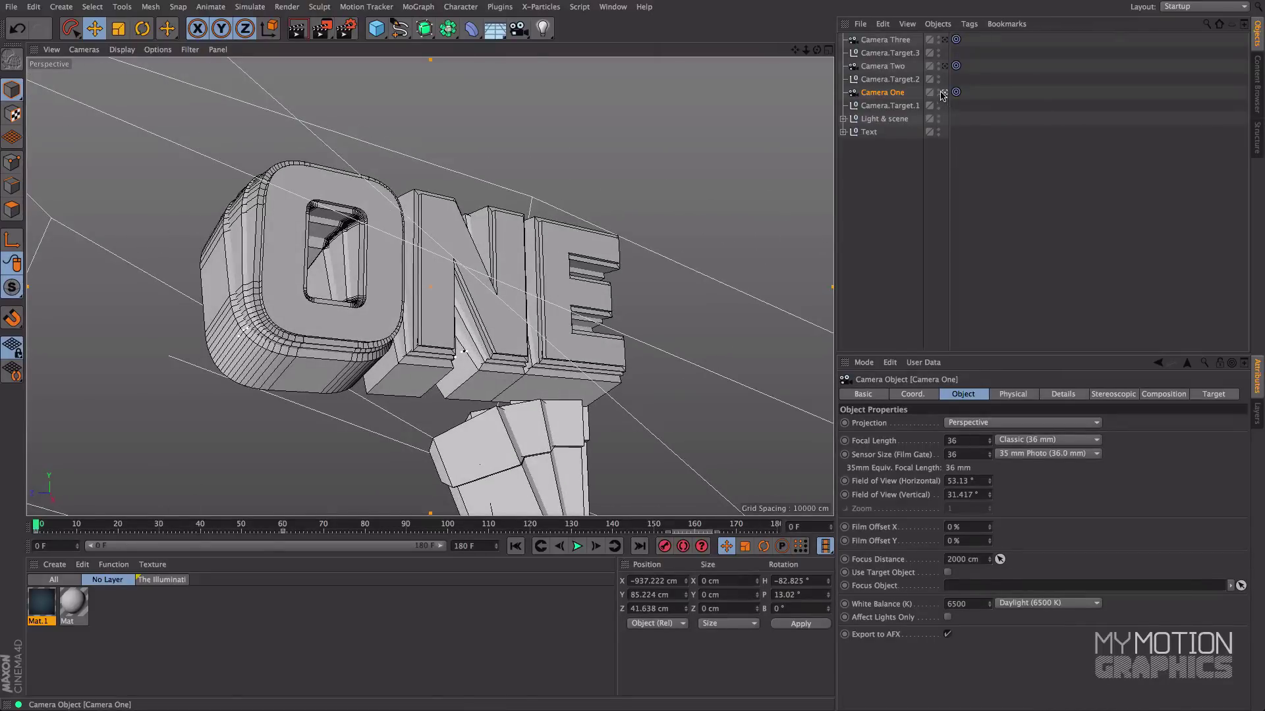
{"action": "left_click_drag", "start_coordinate": [39, 527], "coordinate": [283, 537]}
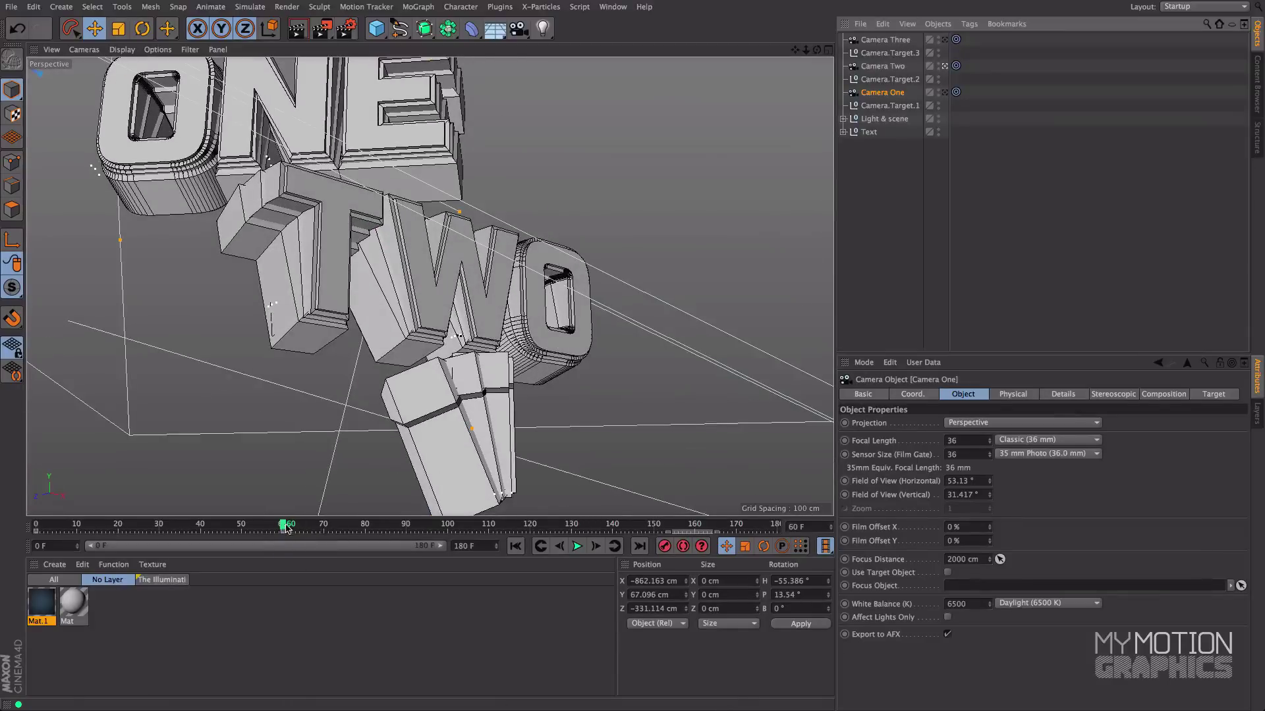
Scrub Camera Two's shot from frame 60 to 120, and switch the view to Camera Three where its shot starts
{"action": "left_click", "coordinate": [882, 66]}
{"action": "left_click_drag", "start_coordinate": [287, 524], "coordinate": [528, 535]}
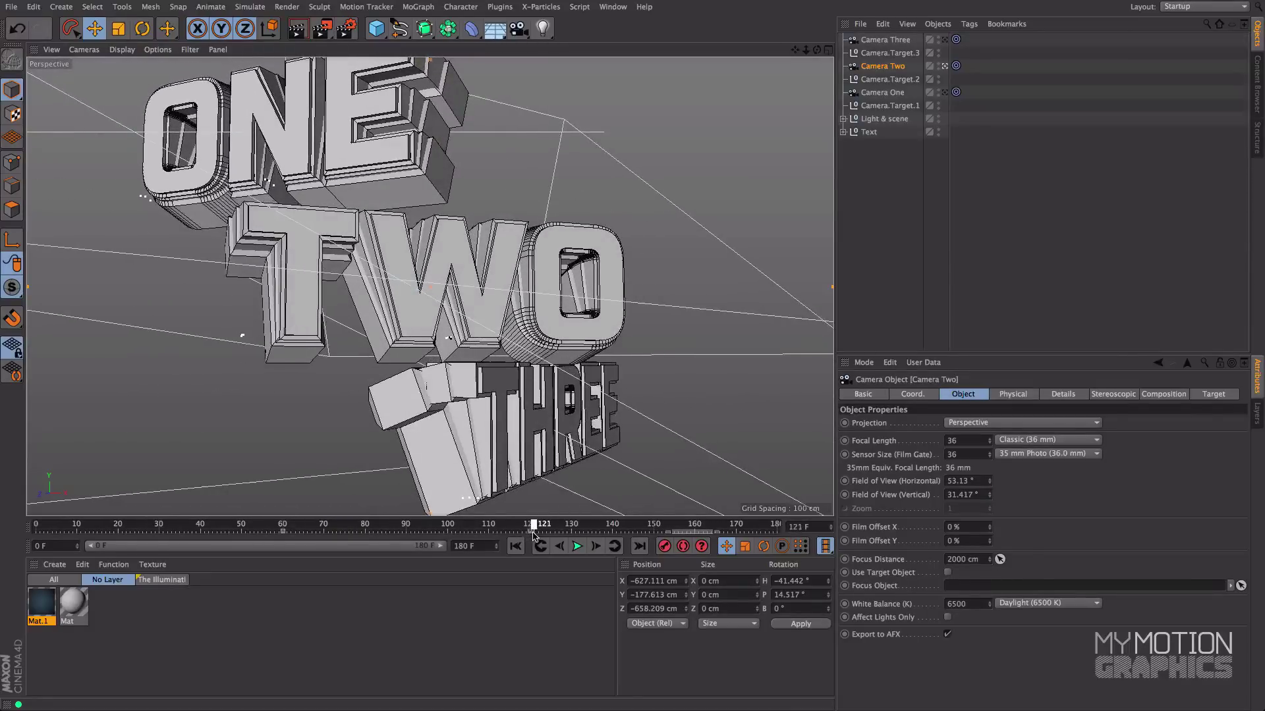
{"action": "left_click_drag", "start_coordinate": [536, 507], "coordinate": [548, 499], "text": "alt"}
{"action": "left_click", "coordinate": [533, 529]}
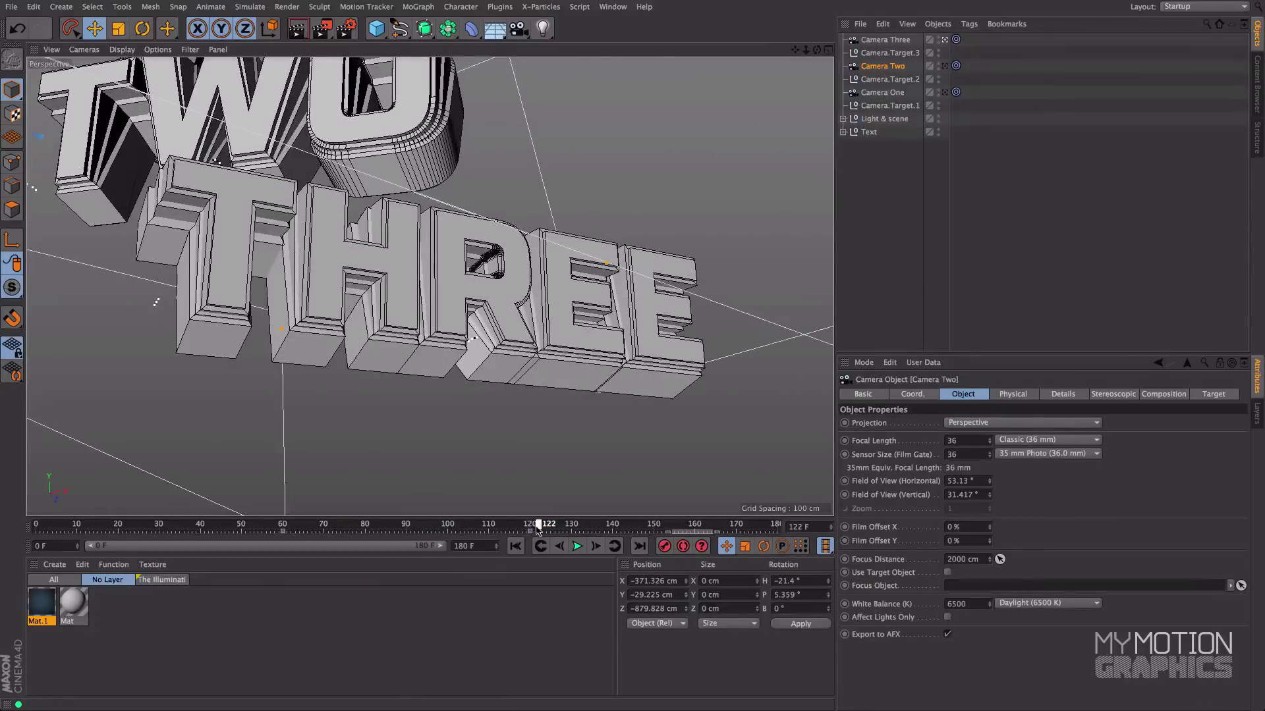
Try raising Camera.Target.3 along Y at frame 180 to about -15.9 cm, and scrub back to frame 0
{"action": "left_click_drag", "start_coordinate": [533, 529], "coordinate": [783, 527]}
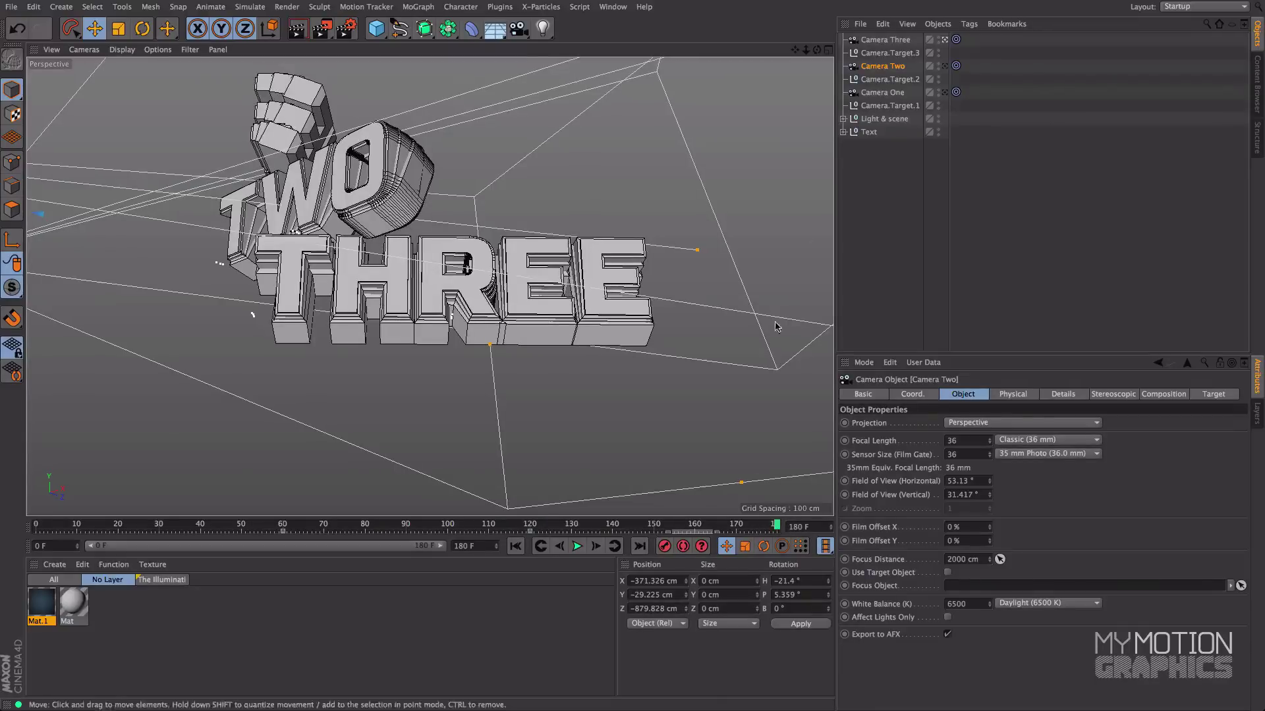
{"action": "left_click", "coordinate": [894, 52]}
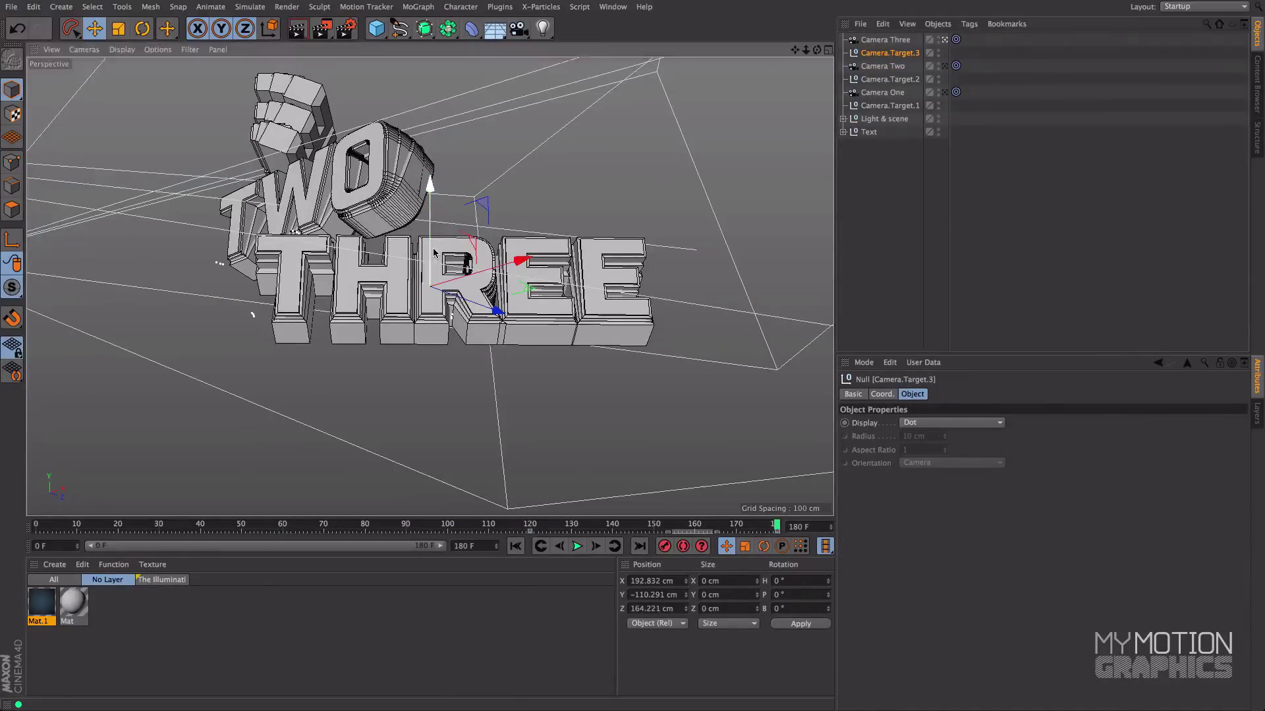
{"action": "left_click_drag", "start_coordinate": [432, 255], "coordinate": [447, 207]}
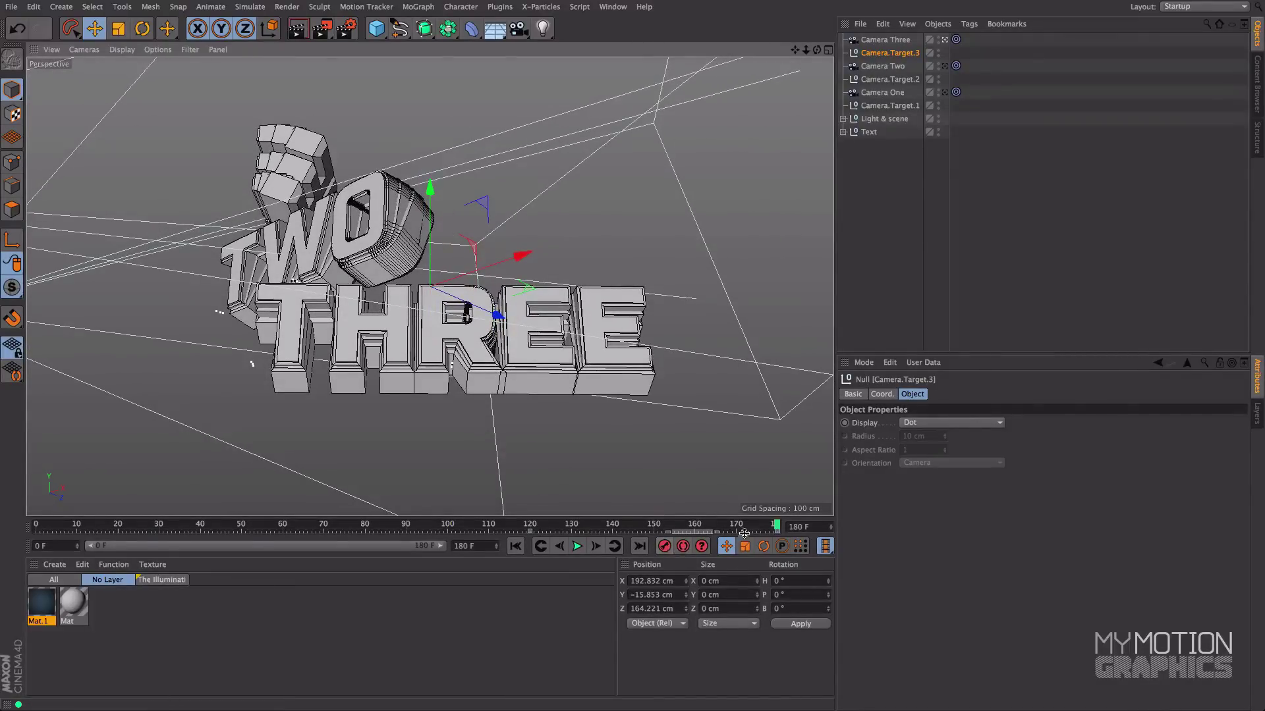
{"action": "left_click_drag", "start_coordinate": [776, 525], "coordinate": [36, 541]}
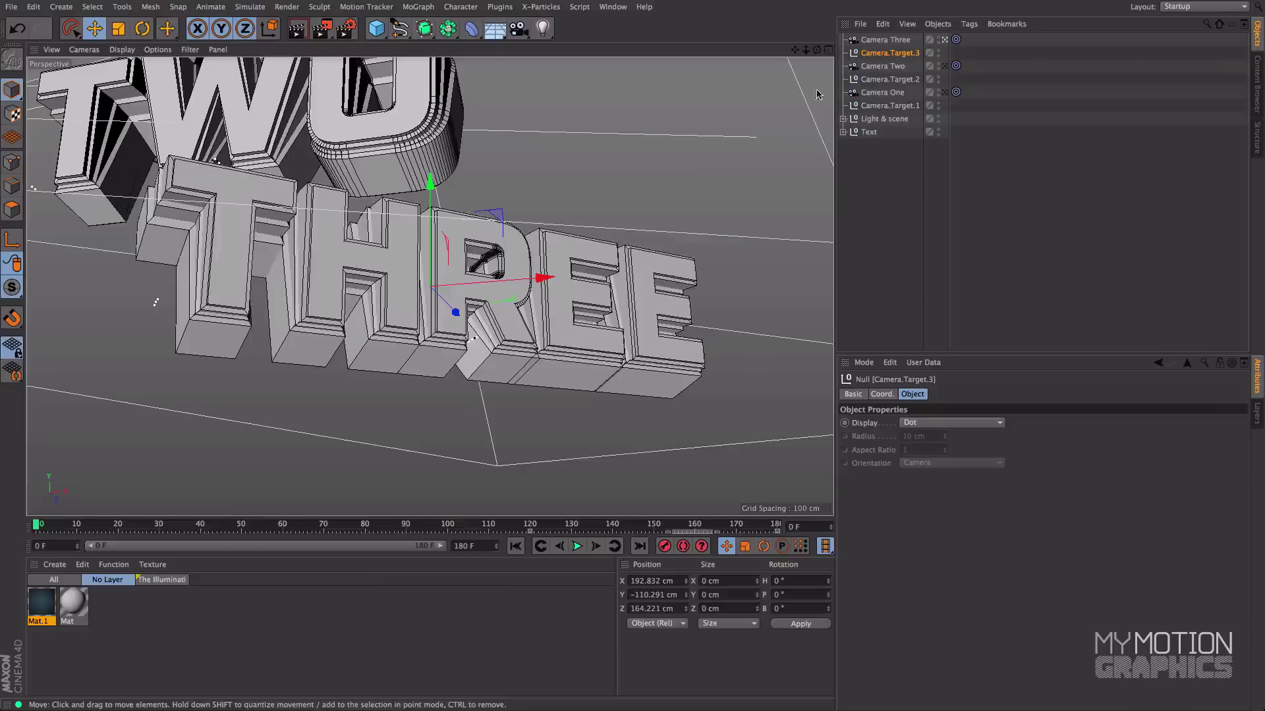
Look through Camera One and show its position F-curves in the timeline
{"action": "left_click", "coordinate": [884, 40]}
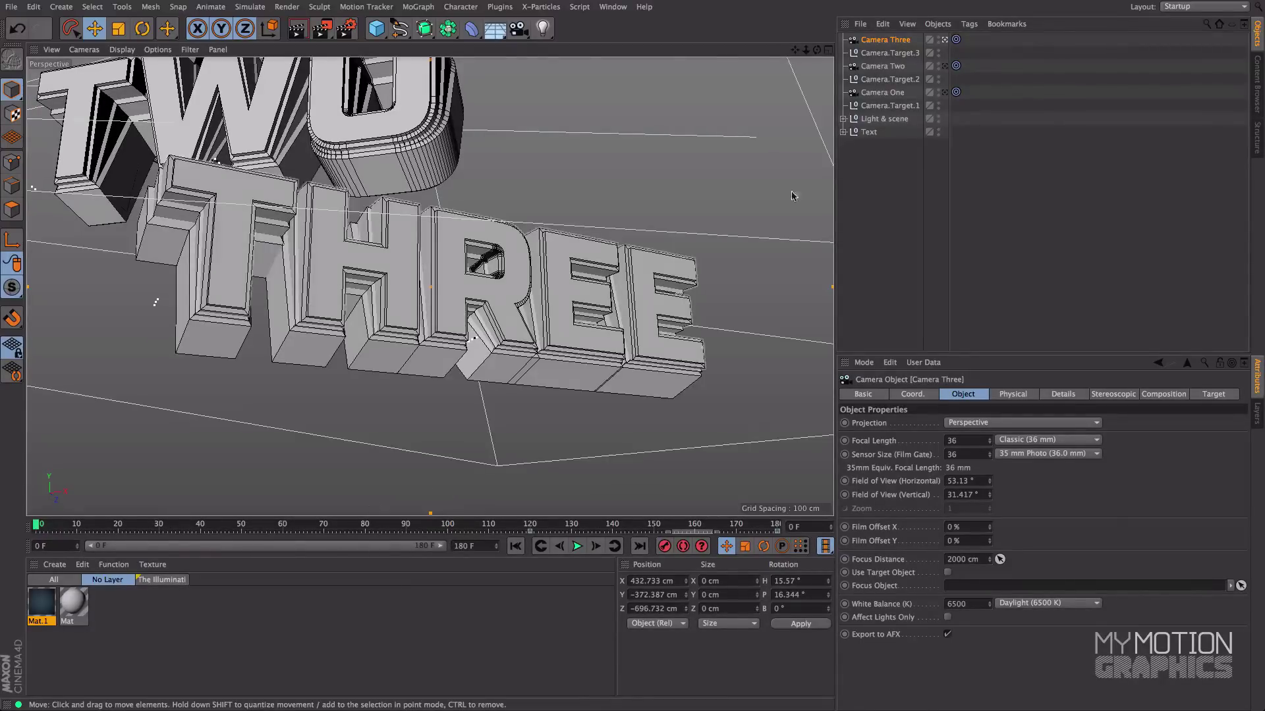
{"action": "right_click", "coordinate": [882, 41]}
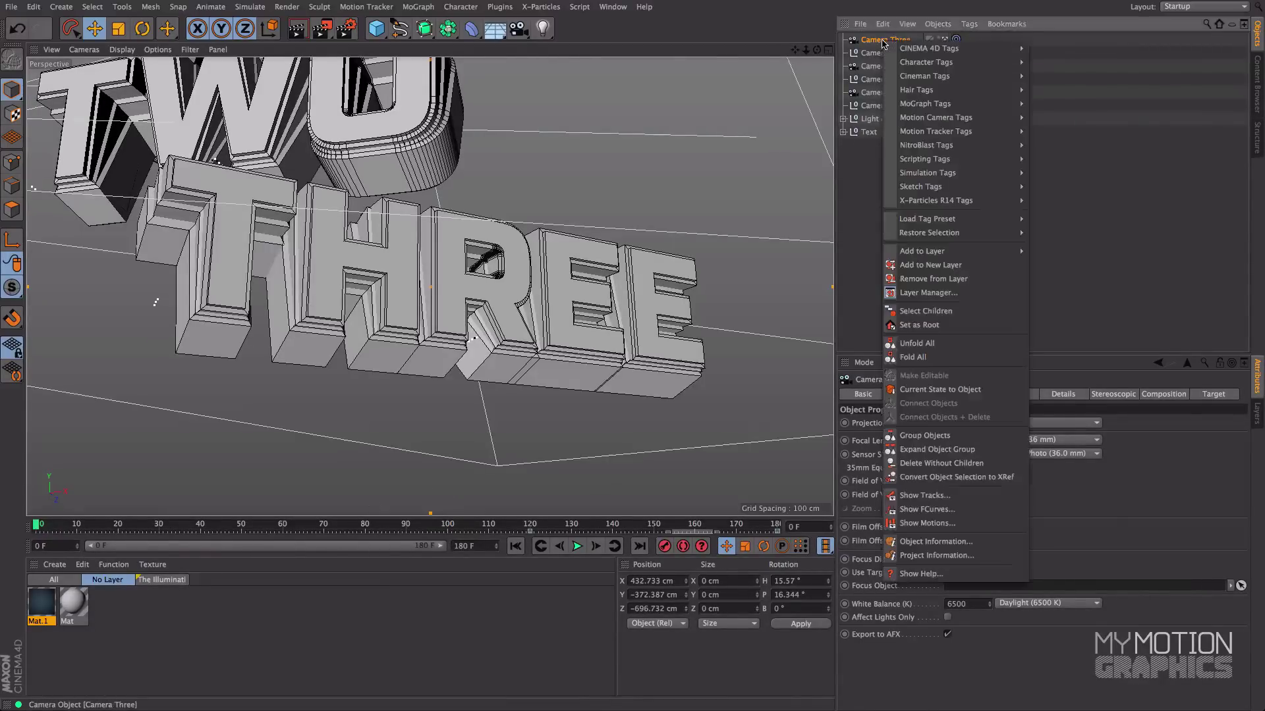
{"action": "left_click", "coordinate": [843, 209]}
{"action": "left_click", "coordinate": [945, 93]}
{"action": "right_click", "coordinate": [896, 94]}
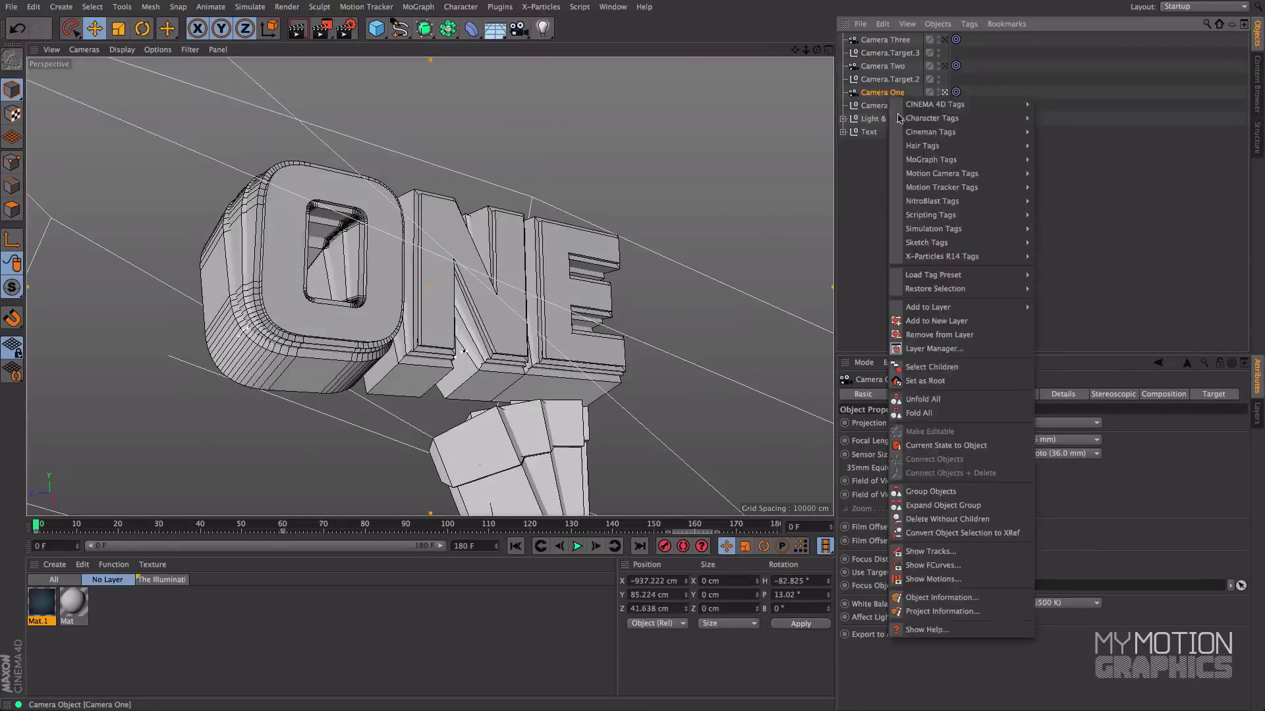
{"action": "left_click", "coordinate": [951, 568]}
{"action": "left_click_drag", "start_coordinate": [662, 191], "coordinate": [782, 183]}
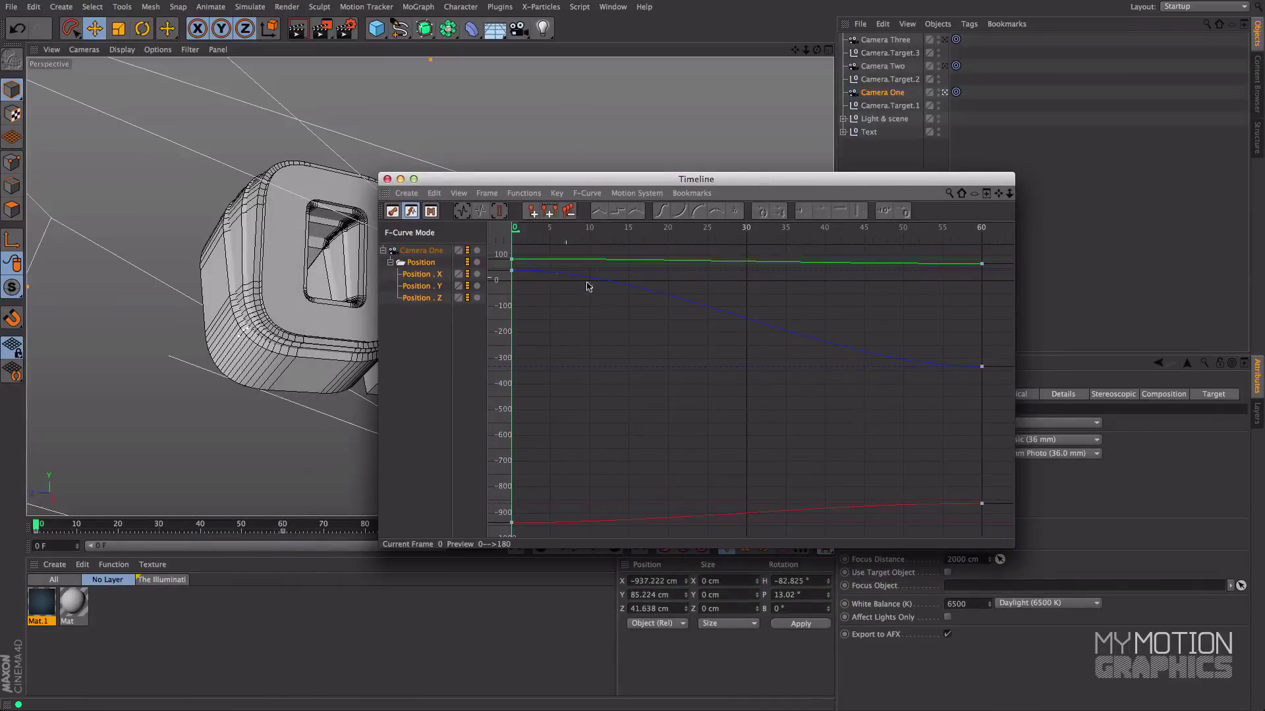
Examine the start and end keys of Camera One's Position Z curve, and scrub from frame 0 to 60 to check the easing
{"action": "left_click", "coordinate": [982, 366]}
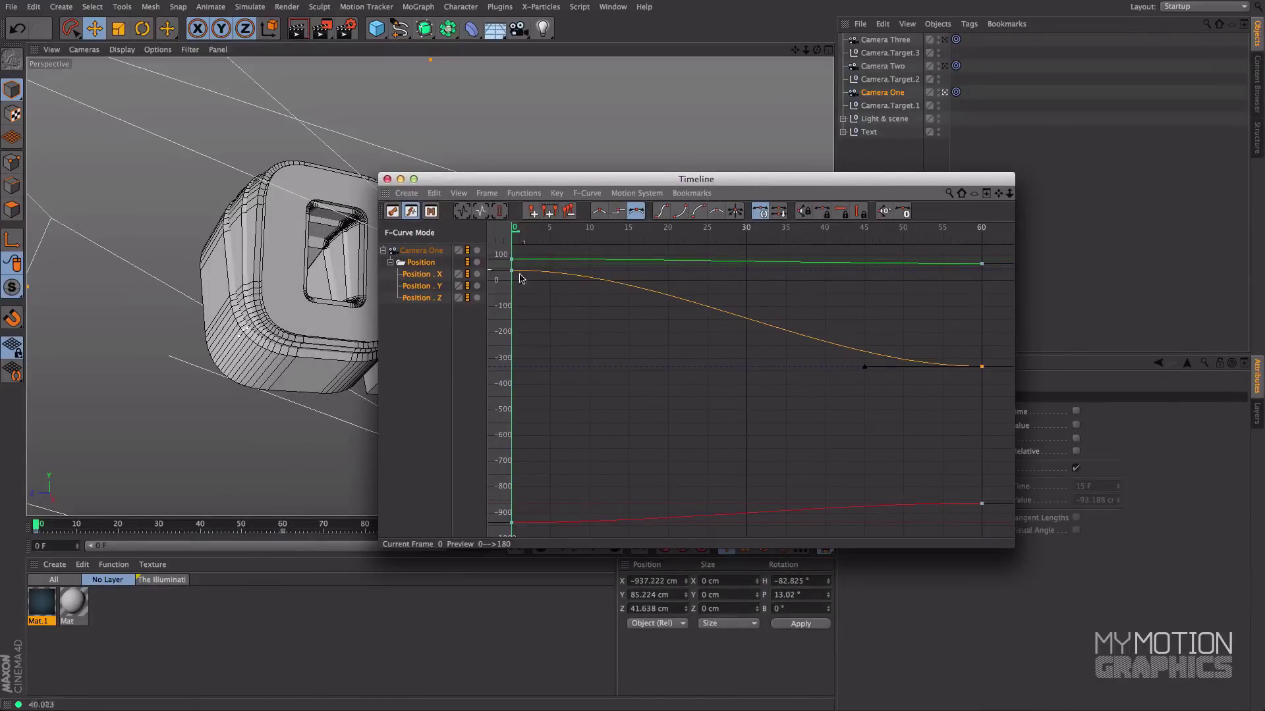
{"action": "left_click", "coordinate": [718, 295]}
{"action": "left_click", "coordinate": [515, 271]}
{"action": "left_click", "coordinate": [764, 296]}
{"action": "left_click", "coordinate": [981, 366]}
{"action": "left_click_drag", "start_coordinate": [696, 182], "coordinate": [659, 138]}
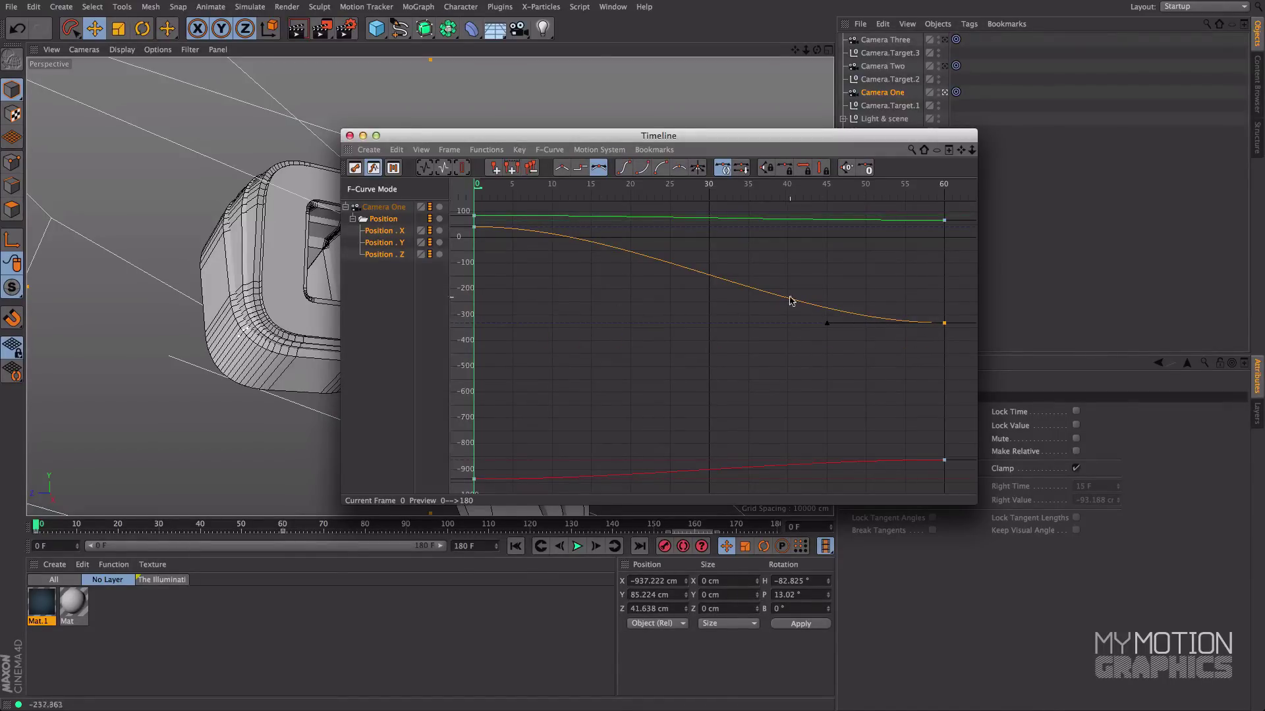
{"action": "left_click", "coordinate": [944, 323]}
{"action": "left_click_drag", "start_coordinate": [546, 137], "coordinate": [921, 305]}
{"action": "mouse_move", "coordinate": [41, 530]}
{"action": "left_mouse_down"}
{"action": "mouse_move", "coordinate": [276, 544]}
{"action": "mouse_move", "coordinate": [29, 547]}
{"action": "left_mouse_up"}
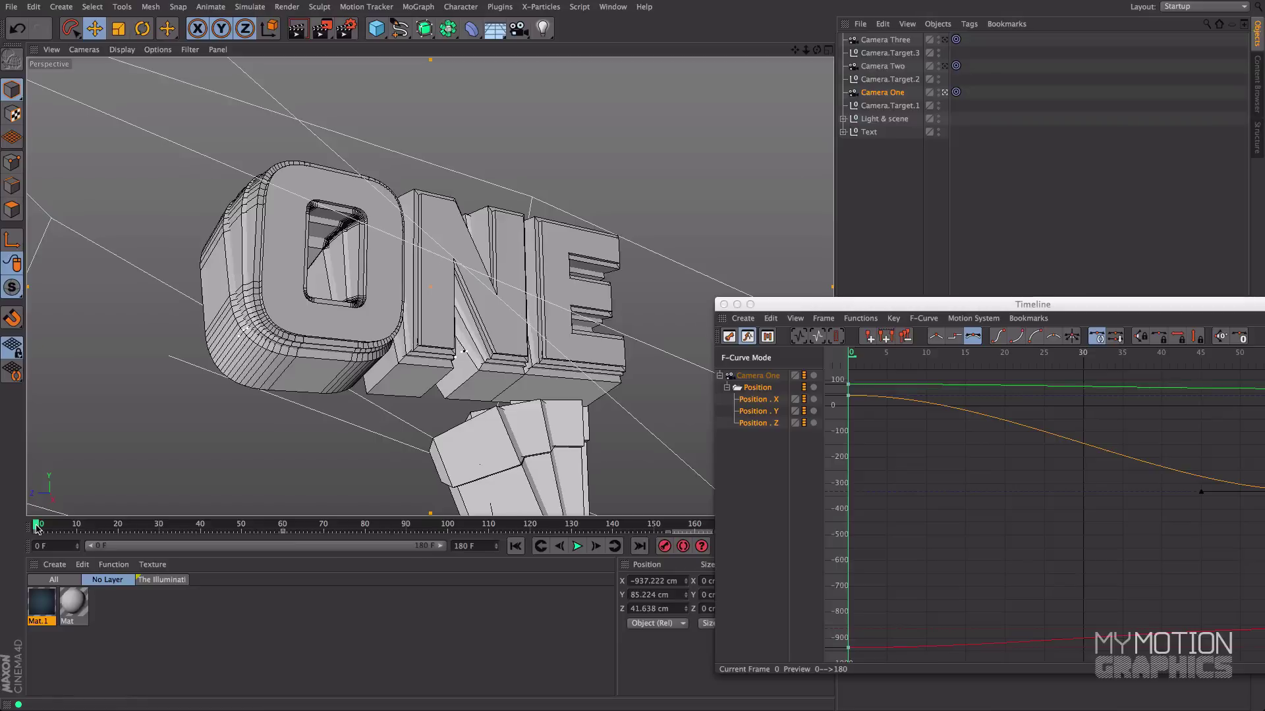
{"action": "left_click", "coordinate": [38, 527]}
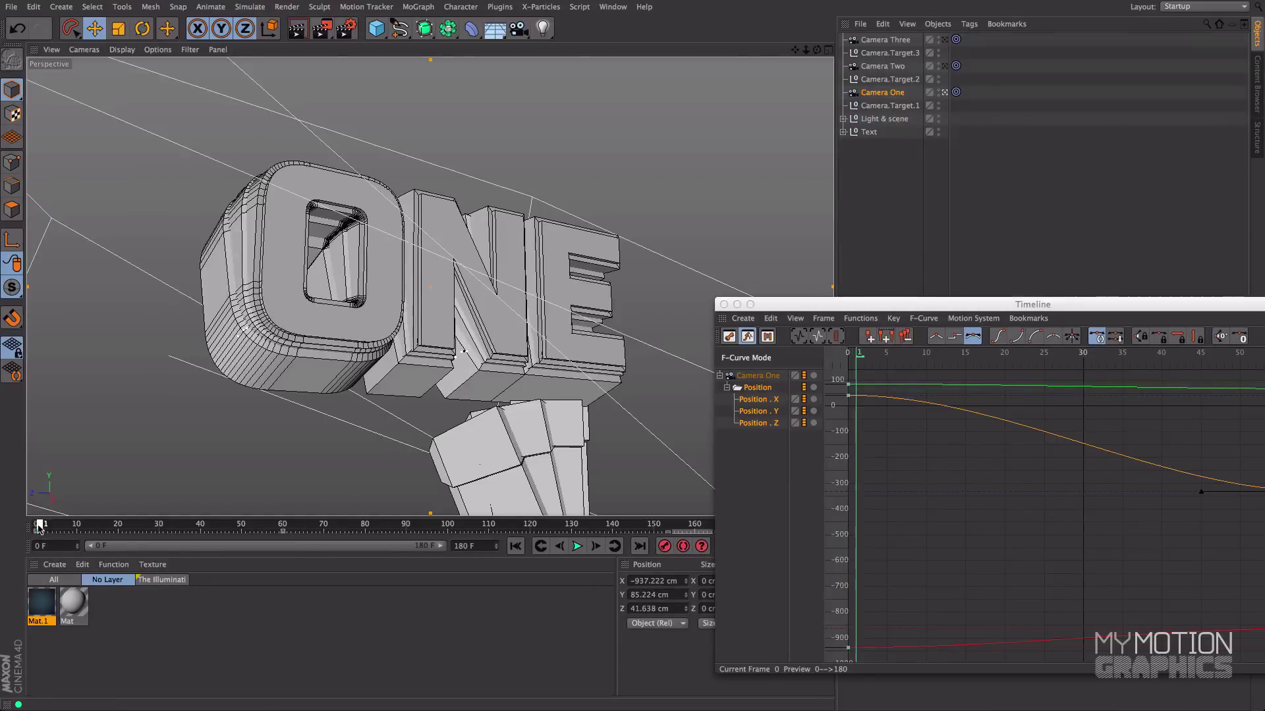
{"action": "left_click_drag", "start_coordinate": [41, 527], "coordinate": [285, 527]}
Tilt the frame 60 tangents of Camera One's Position Z and Position X curves along their slopes to remove the ease at the end
{"action": "left_click_drag", "start_coordinate": [831, 308], "coordinate": [624, 218]}
{"action": "left_click", "coordinate": [994, 402]}
{"action": "left_click_drag", "start_coordinate": [994, 401], "coordinate": [1002, 380]}
{"action": "left_click", "coordinate": [1103, 539]}
{"action": "left_click_drag", "start_coordinate": [1001, 539], "coordinate": [999, 547]}
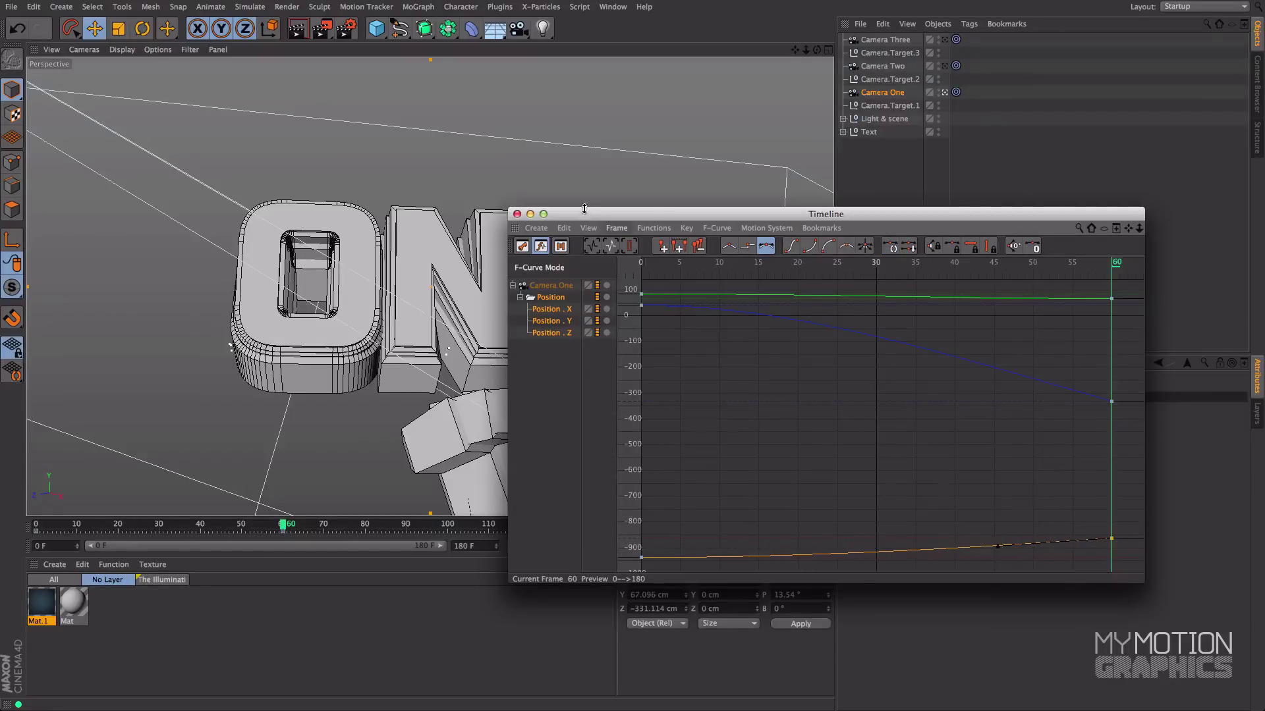
{"action": "left_click_drag", "start_coordinate": [584, 209], "coordinate": [743, 368]}
{"action": "mouse_move", "coordinate": [283, 525]}
{"action": "left_mouse_down"}
{"action": "mouse_move", "coordinate": [107, 527]}
{"action": "mouse_move", "coordinate": [270, 539]}
{"action": "mouse_move", "coordinate": [282, 537]}
{"action": "mouse_move", "coordinate": [46, 536]}
{"action": "mouse_move", "coordinate": [287, 527]}
{"action": "mouse_move", "coordinate": [283, 539]}
{"action": "left_mouse_up"}
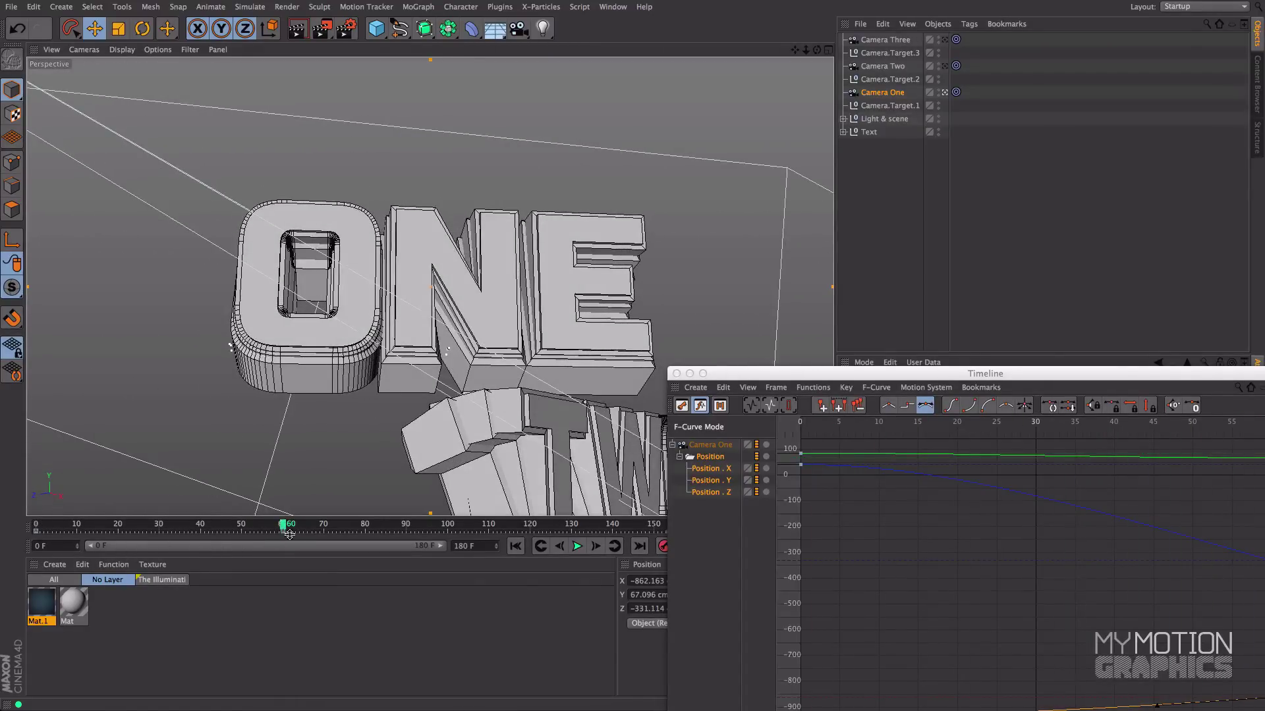
{"action": "left_click_drag", "start_coordinate": [769, 378], "coordinate": [575, 251]}
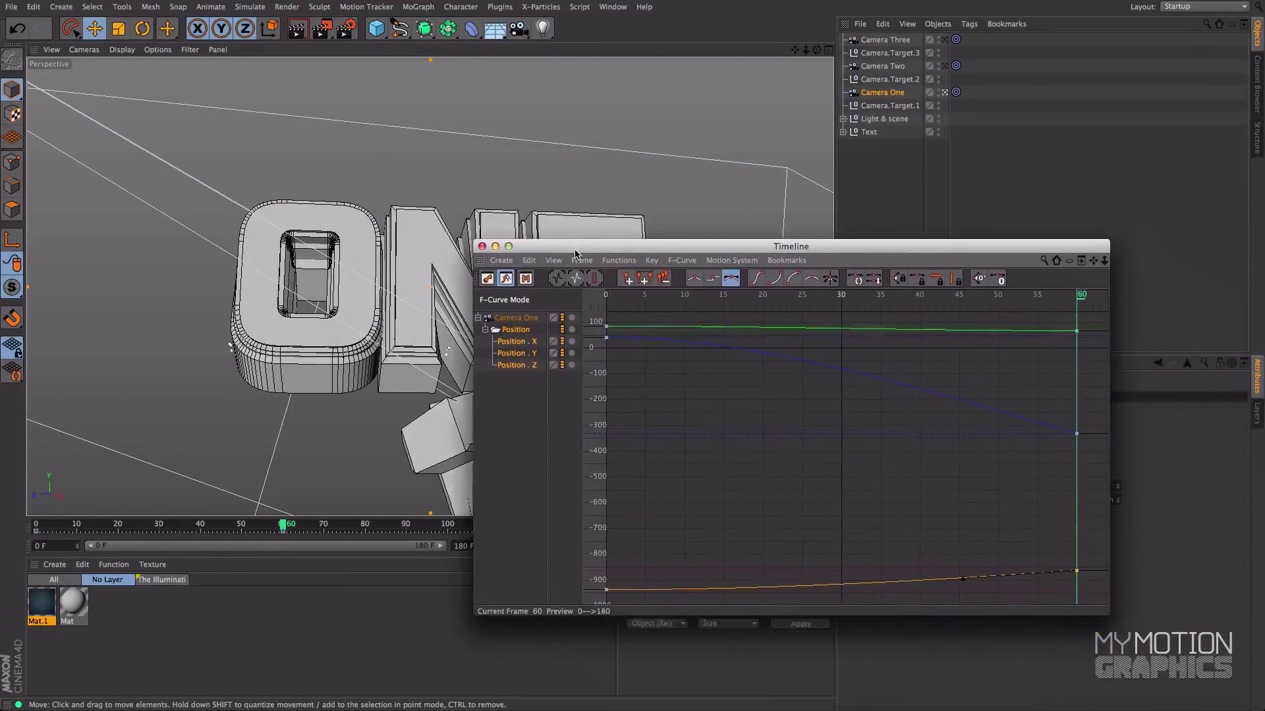
Show Camera Two's tracks in the timeline and look through Camera Two
{"action": "left_click", "coordinate": [866, 116]}
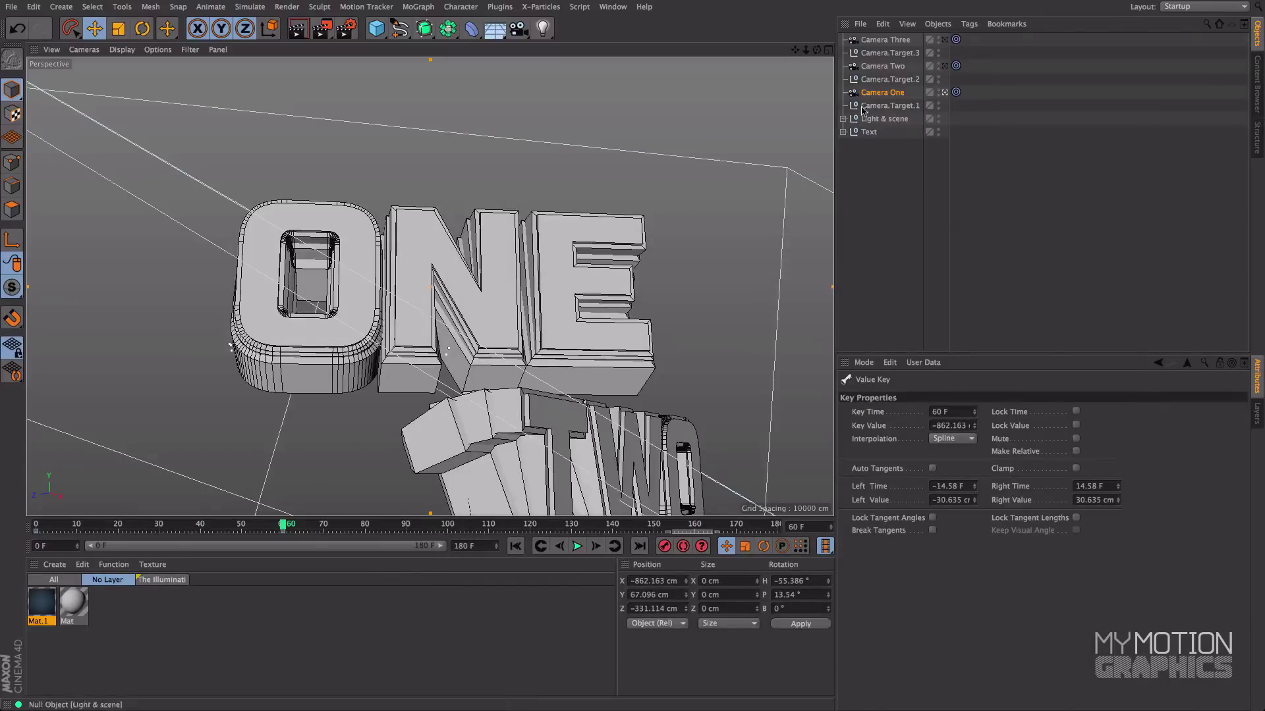
{"action": "left_click", "coordinate": [883, 66]}
{"action": "right_click", "coordinate": [886, 67]}
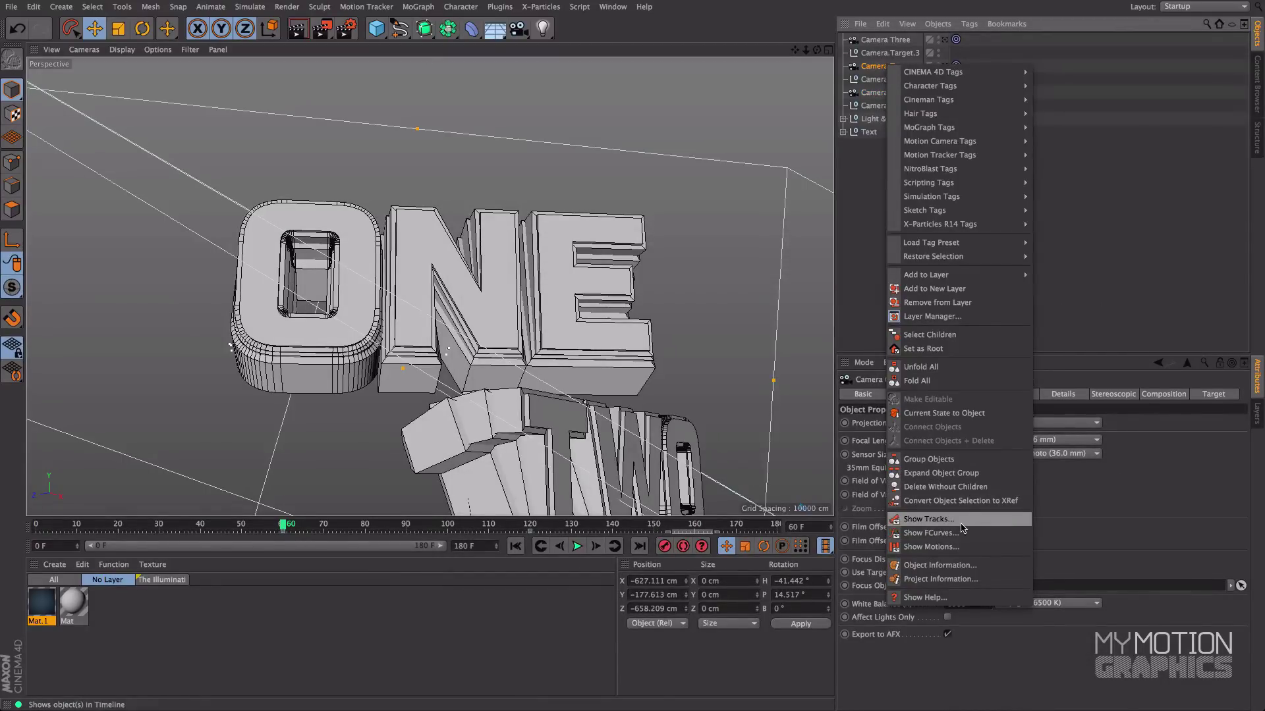
{"action": "left_click", "coordinate": [896, 524]}
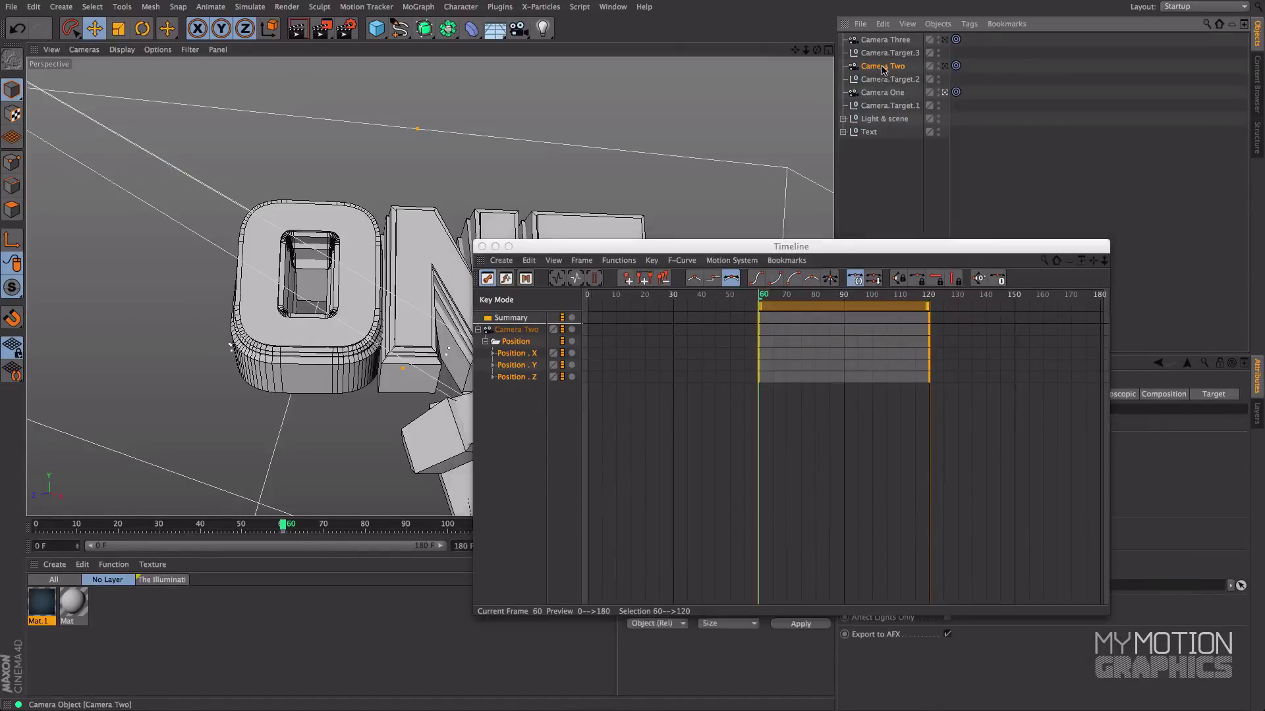
{"action": "left_click", "coordinate": [944, 66]}
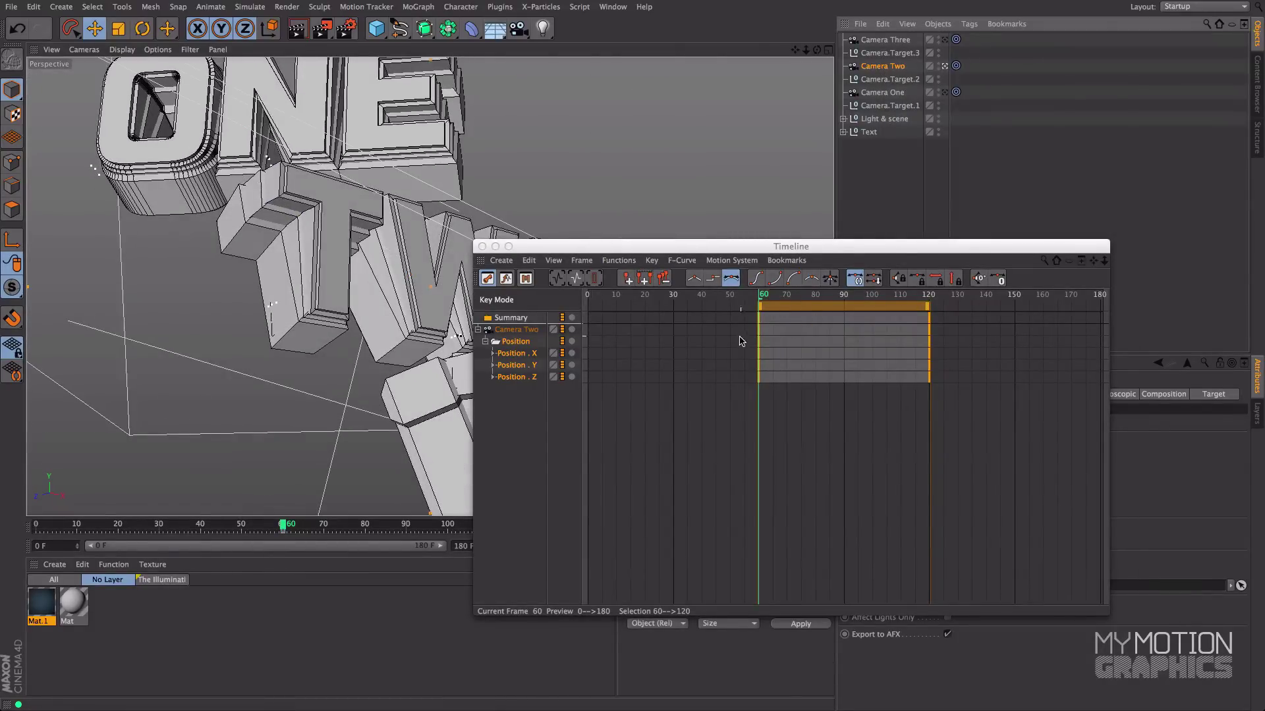
Display Camera Two's position tracks as F-curves, framed around its keys at frames 60 and 120
{"action": "right_click", "coordinate": [883, 67]}
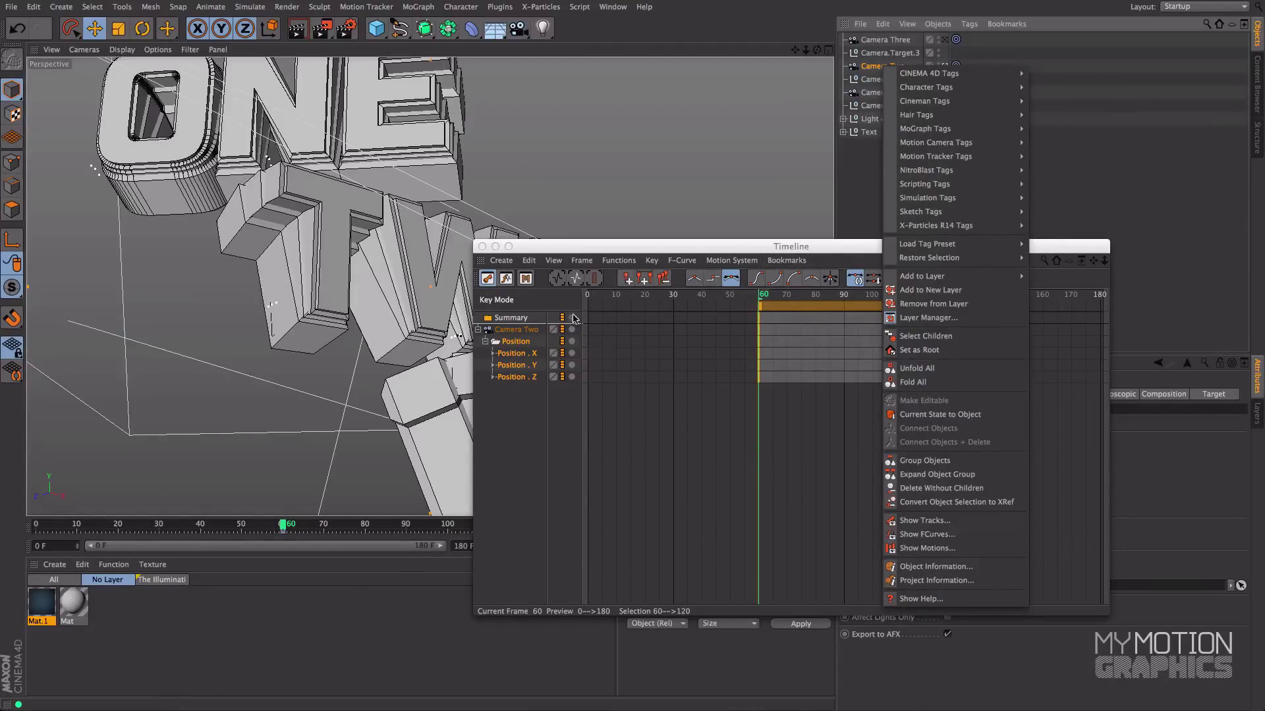
{"action": "left_click_drag", "start_coordinate": [534, 254], "coordinate": [525, 254]}
{"action": "left_click", "coordinate": [495, 278]}
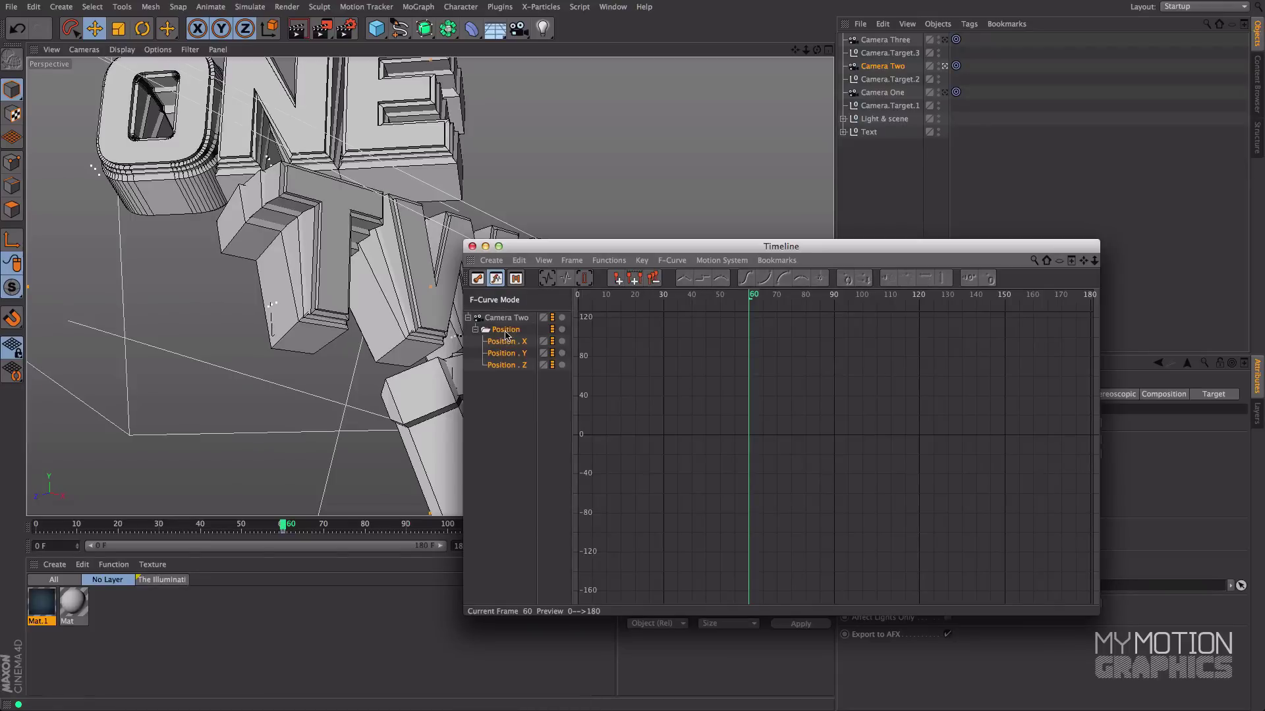
{"action": "left_click", "coordinate": [506, 335]}
{"action": "left_click_drag", "start_coordinate": [742, 245], "coordinate": [749, 176]}
{"action": "middle_click_drag", "start_coordinate": [680, 356], "coordinate": [748, 379]}
{"action": "right_click_drag", "start_coordinate": [748, 380], "coordinate": [765, 406], "text": "alt"}
{"action": "left_click_drag", "start_coordinate": [712, 177], "coordinate": [689, 186]}
{"action": "right_click_drag", "start_coordinate": [748, 358], "coordinate": [755, 384], "text": "alt"}
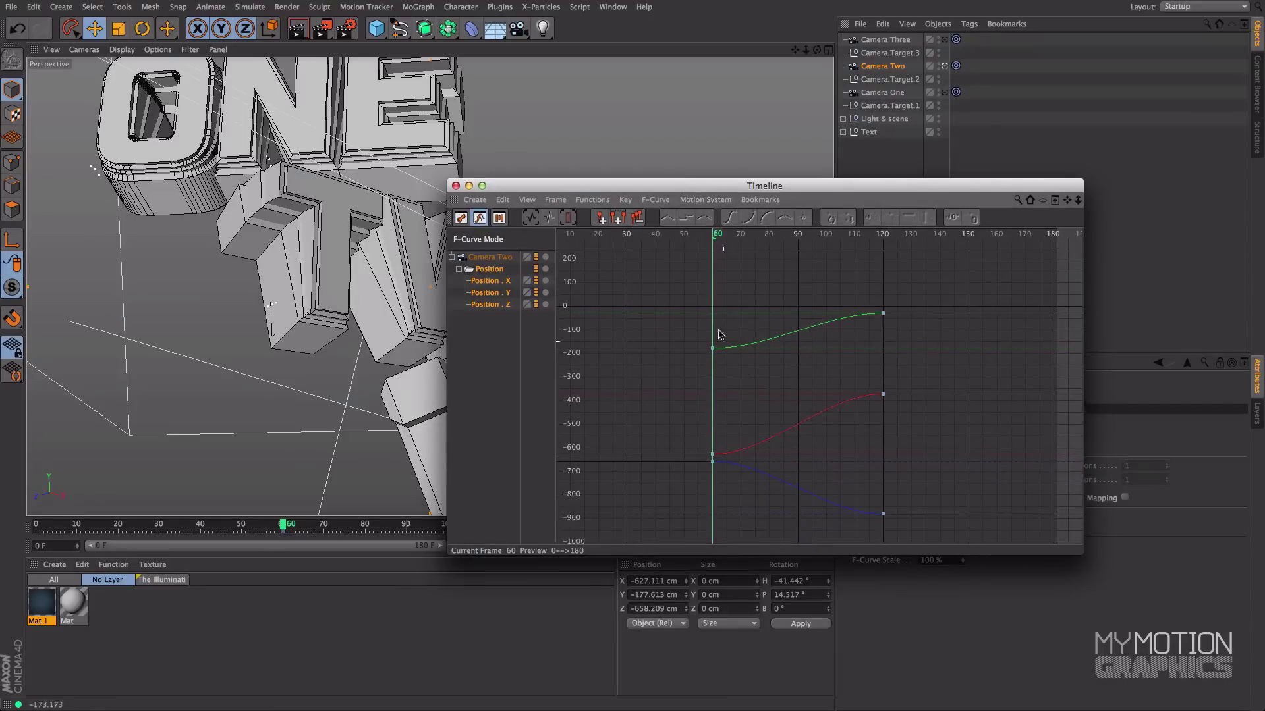
Set all of Camera Two's position keys to linear interpolation and scrub its shot from frame 60 to 118
{"action": "left_click_drag", "start_coordinate": [928, 283], "coordinate": [675, 522]}
{"action": "left_click", "coordinate": [704, 218]}
{"action": "left_click_drag", "start_coordinate": [699, 186], "coordinate": [652, 185]}
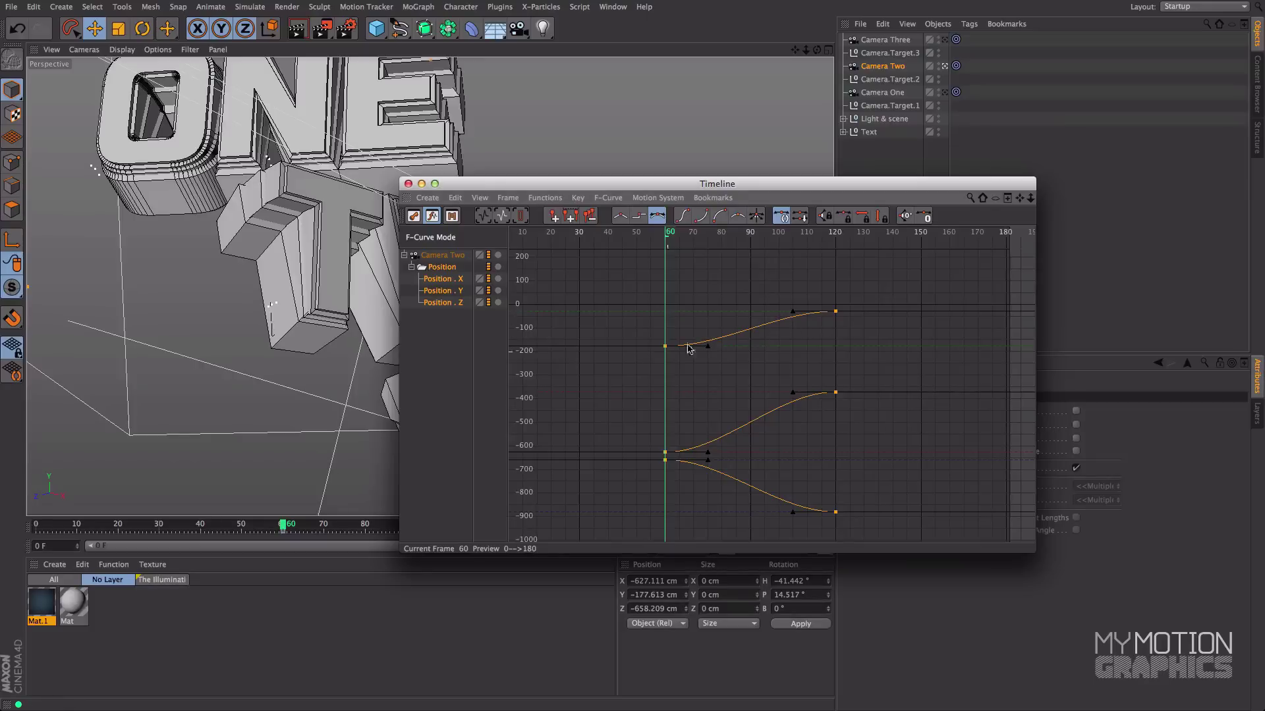
{"action": "left_click_drag", "start_coordinate": [907, 288], "coordinate": [632, 530]}
{"action": "middle_click_drag", "start_coordinate": [818, 307], "coordinate": [819, 330]}
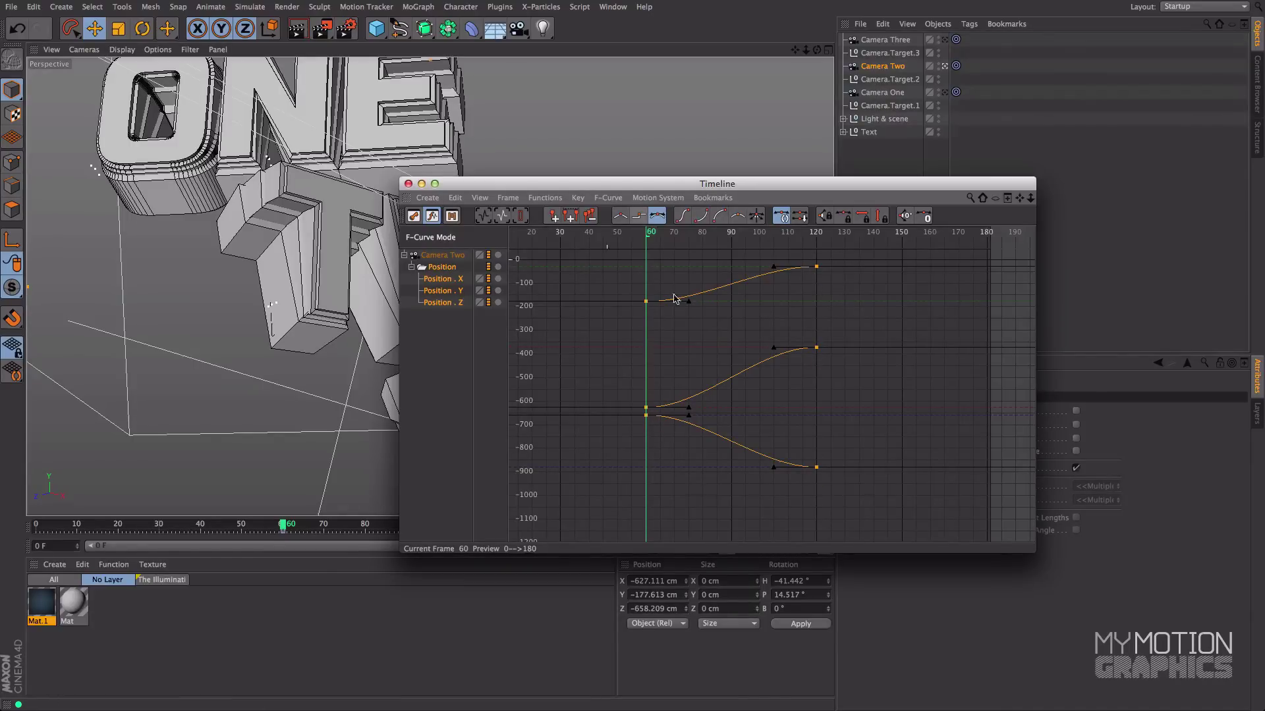
{"action": "left_click", "coordinate": [622, 217]}
{"action": "left_click", "coordinate": [643, 197]}
{"action": "left_click", "coordinate": [768, 502]}
{"action": "left_click_drag", "start_coordinate": [704, 184], "coordinate": [754, 647]}
{"action": "left_click_drag", "start_coordinate": [292, 525], "coordinate": [517, 548]}
Show Camera Three's position F-curves and tilt the Position X tangent at frame 120 upward to remove the ease-in
{"action": "left_click", "coordinate": [903, 40]}
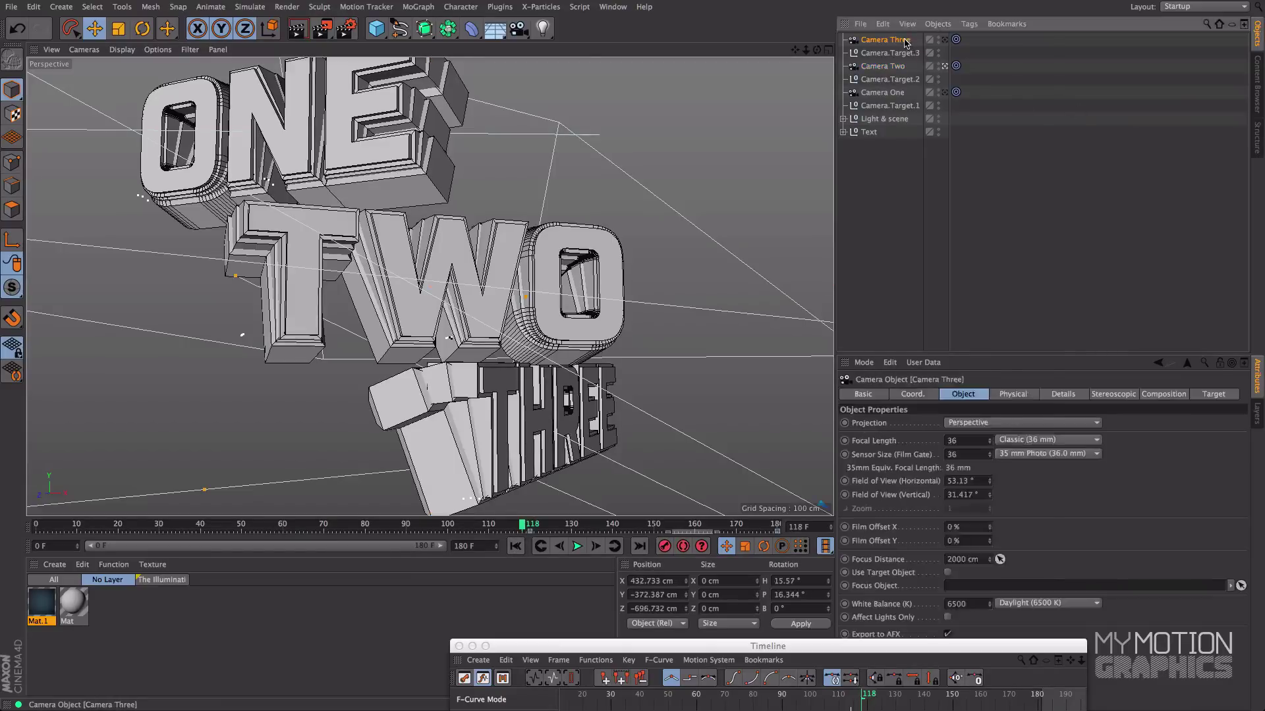
{"action": "right_click", "coordinate": [904, 41]}
{"action": "left_click", "coordinate": [970, 509]}
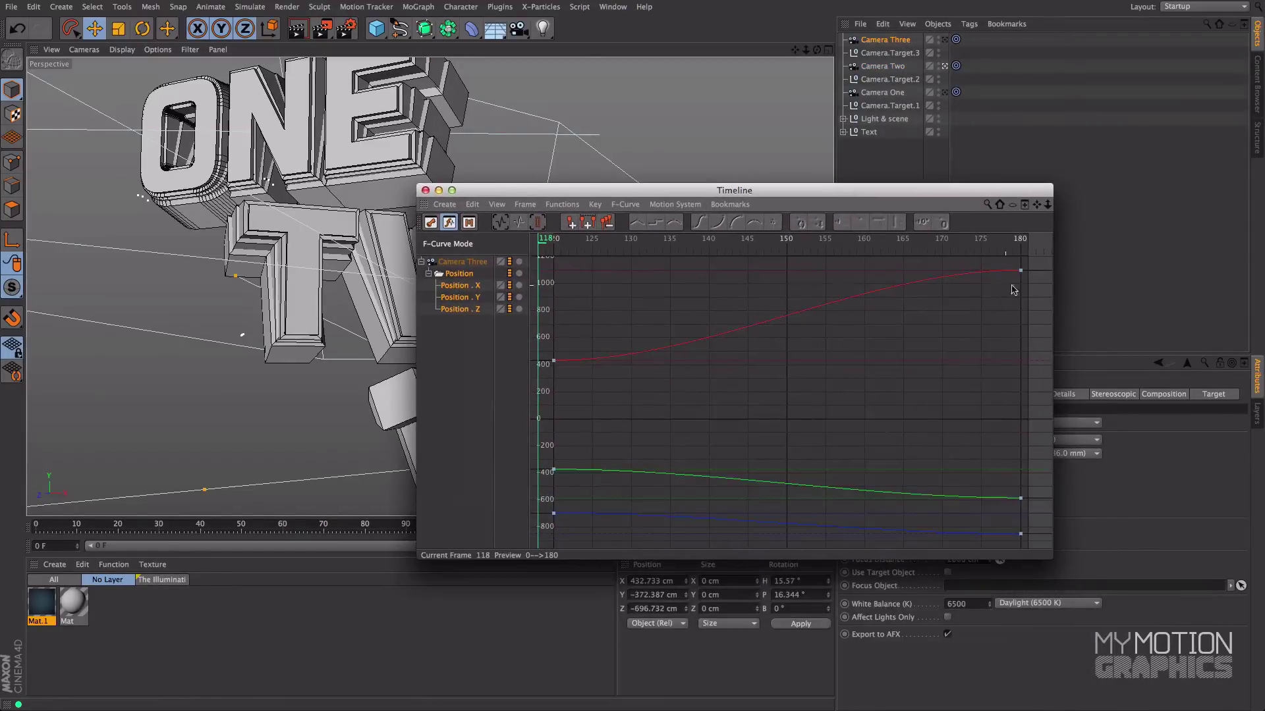
{"action": "left_click_drag", "start_coordinate": [631, 322], "coordinate": [548, 366]}
{"action": "left_click_drag", "start_coordinate": [669, 361], "coordinate": [670, 334]}
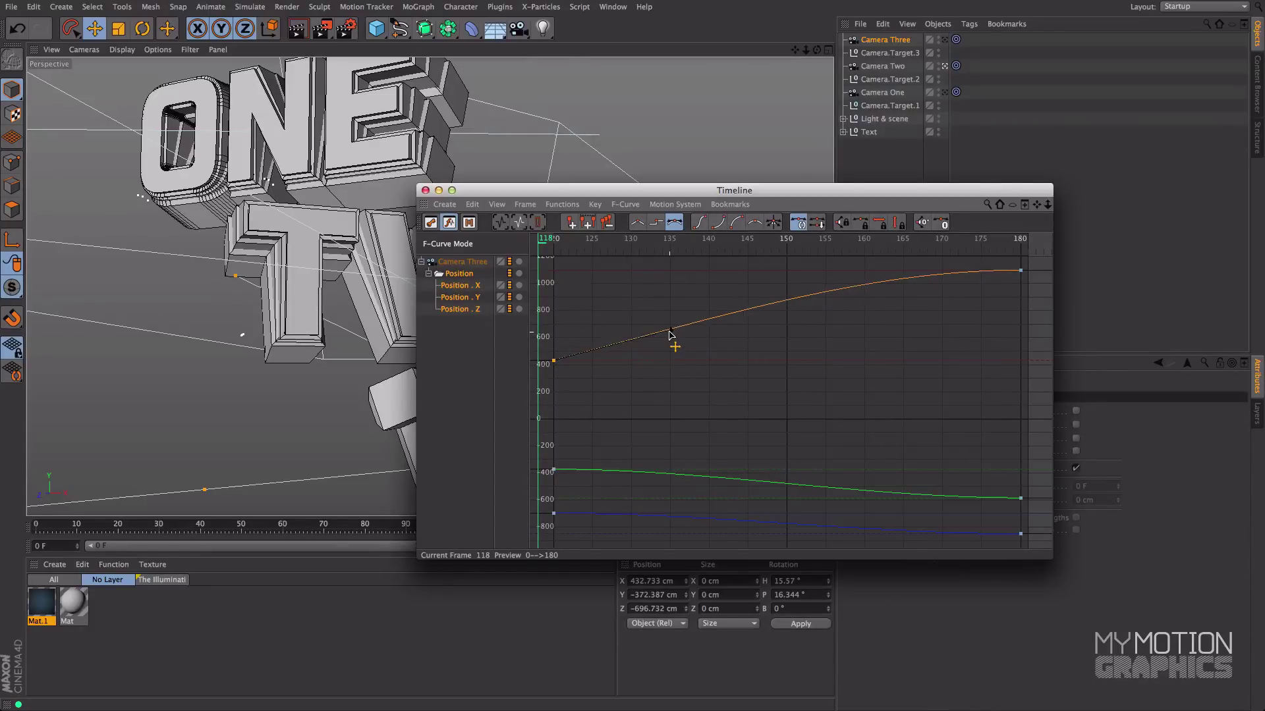
Tilt the frame 120 tangents of Camera Three's Position Y and Z curves downward to remove the ease-in, and close the timeline
{"action": "left_click_drag", "start_coordinate": [592, 433], "coordinate": [542, 487]}
{"action": "left_click_drag", "start_coordinate": [672, 470], "coordinate": [667, 486]}
{"action": "key", "text": "ctrl+z"}
{"action": "key", "text": "ctrl+z"}
{"action": "left_click", "coordinate": [592, 507]}
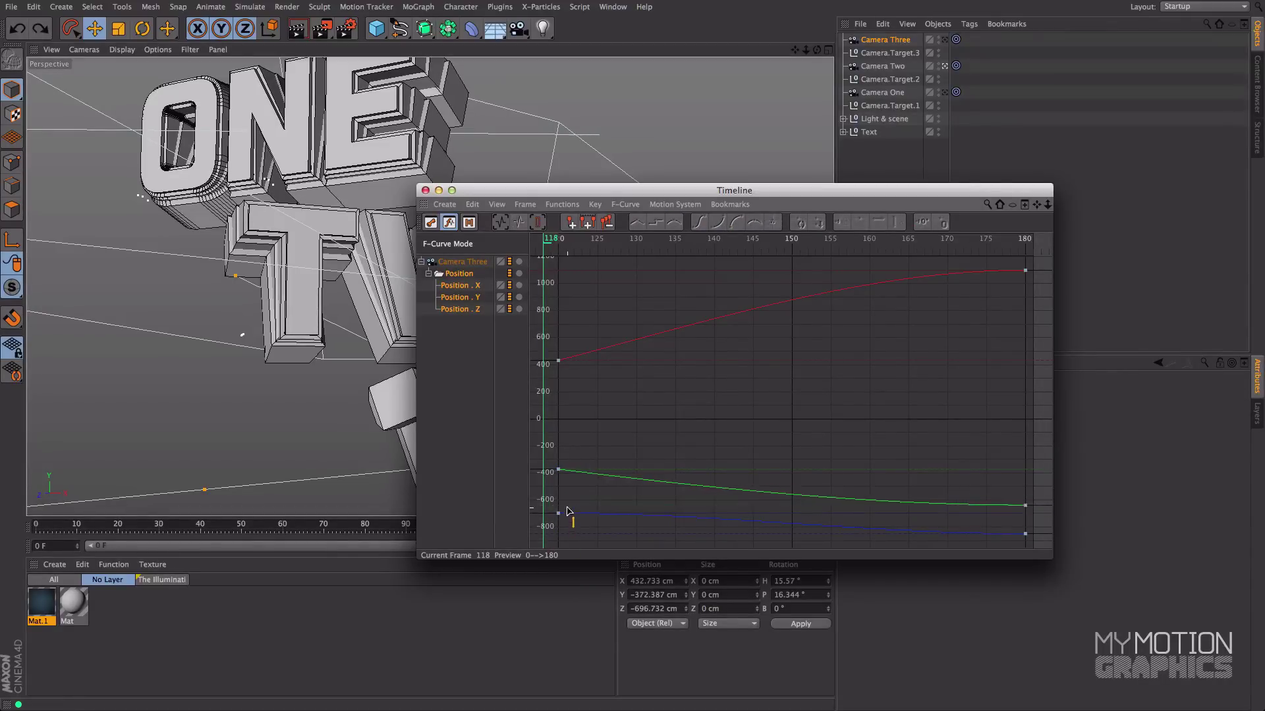
{"action": "left_click", "coordinate": [559, 513]}
{"action": "left_click_drag", "start_coordinate": [675, 515], "coordinate": [673, 519]}
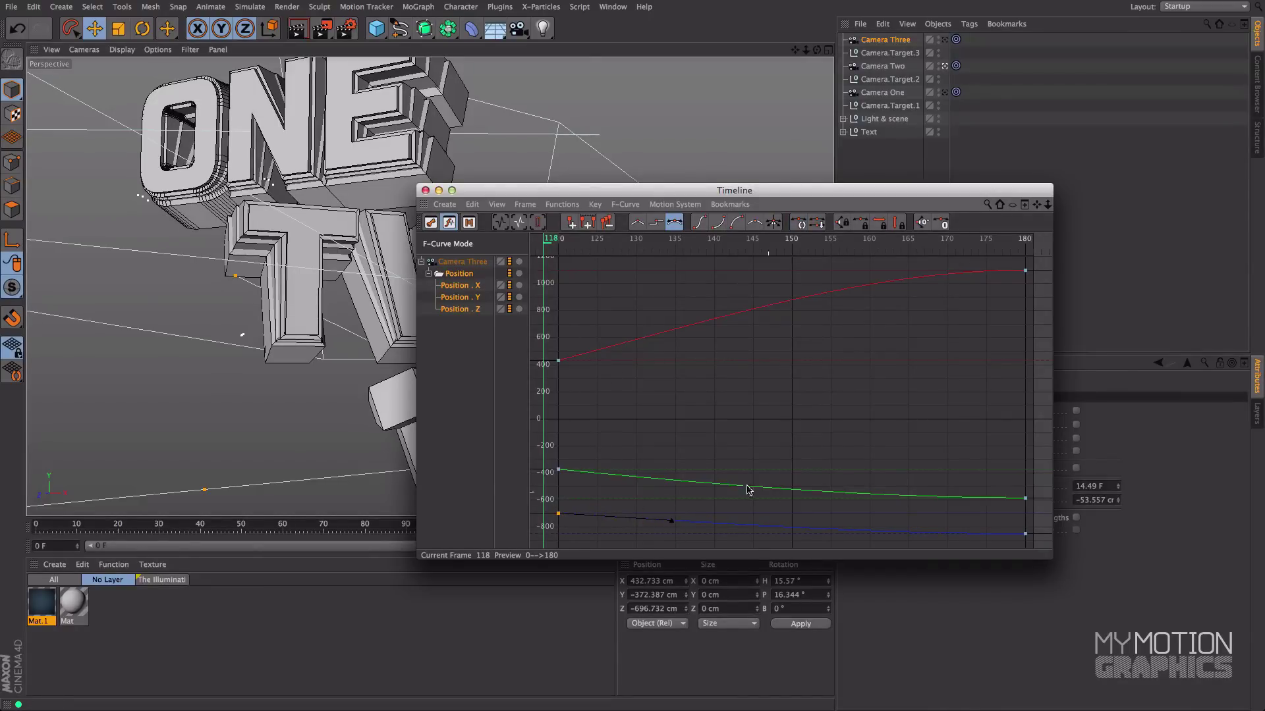
{"action": "left_click", "coordinate": [459, 288]}
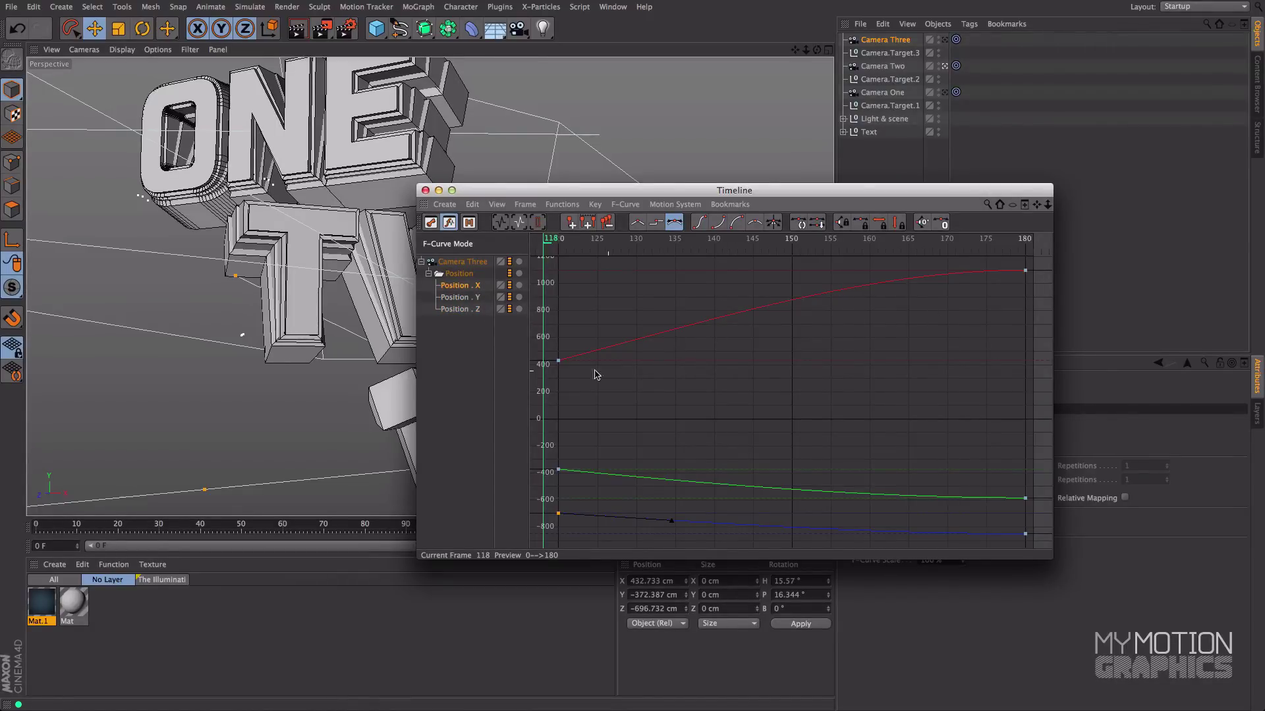
{"action": "left_click", "coordinate": [425, 190]}
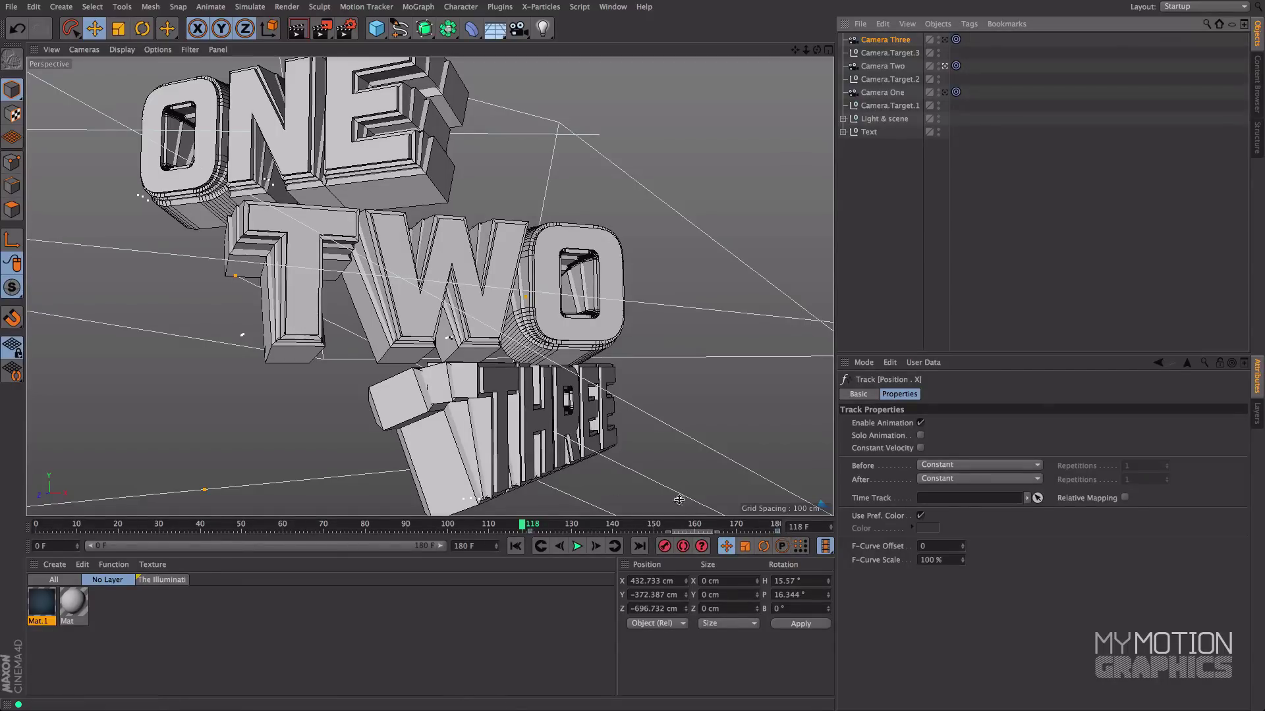
Select Camera Two and scrub the timeline through its view up to frame 180
{"action": "left_click", "coordinate": [478, 306]}
{"action": "left_click", "coordinate": [883, 66]}
{"action": "left_click", "coordinate": [306, 527]}
{"action": "left_click_drag", "start_coordinate": [306, 527], "coordinate": [753, 528]}
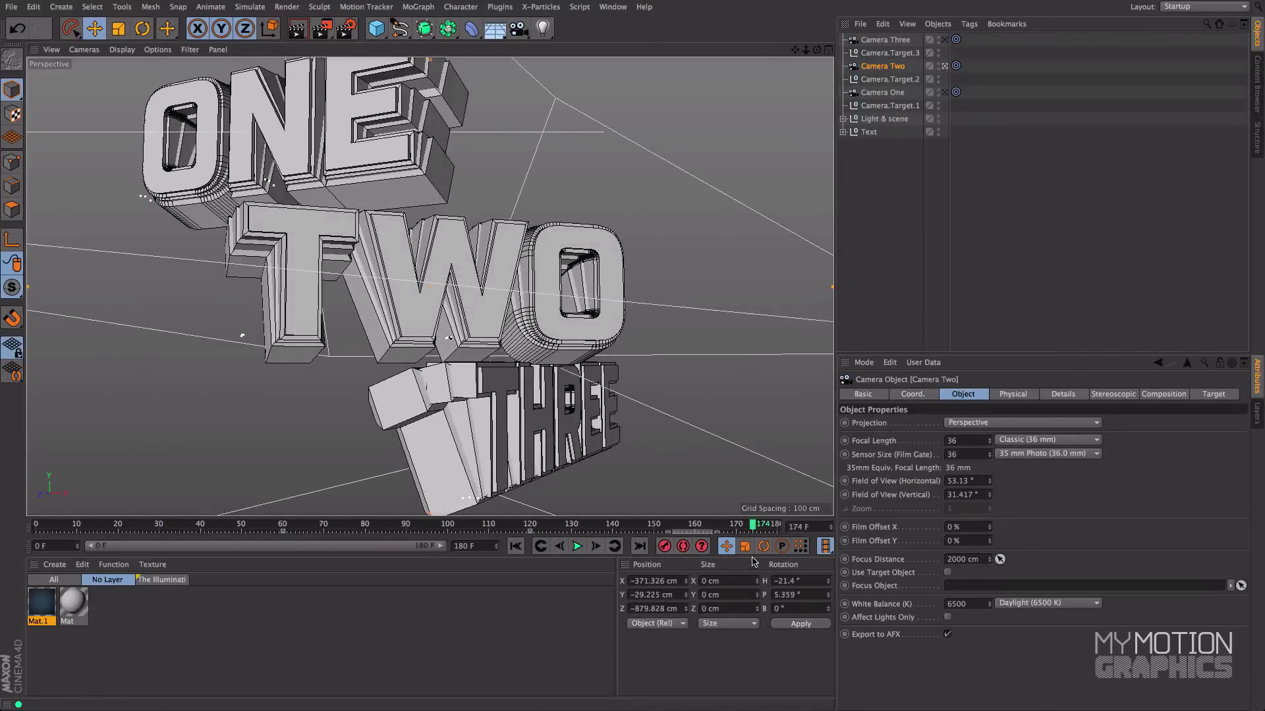
{"action": "left_click", "coordinate": [888, 77]}
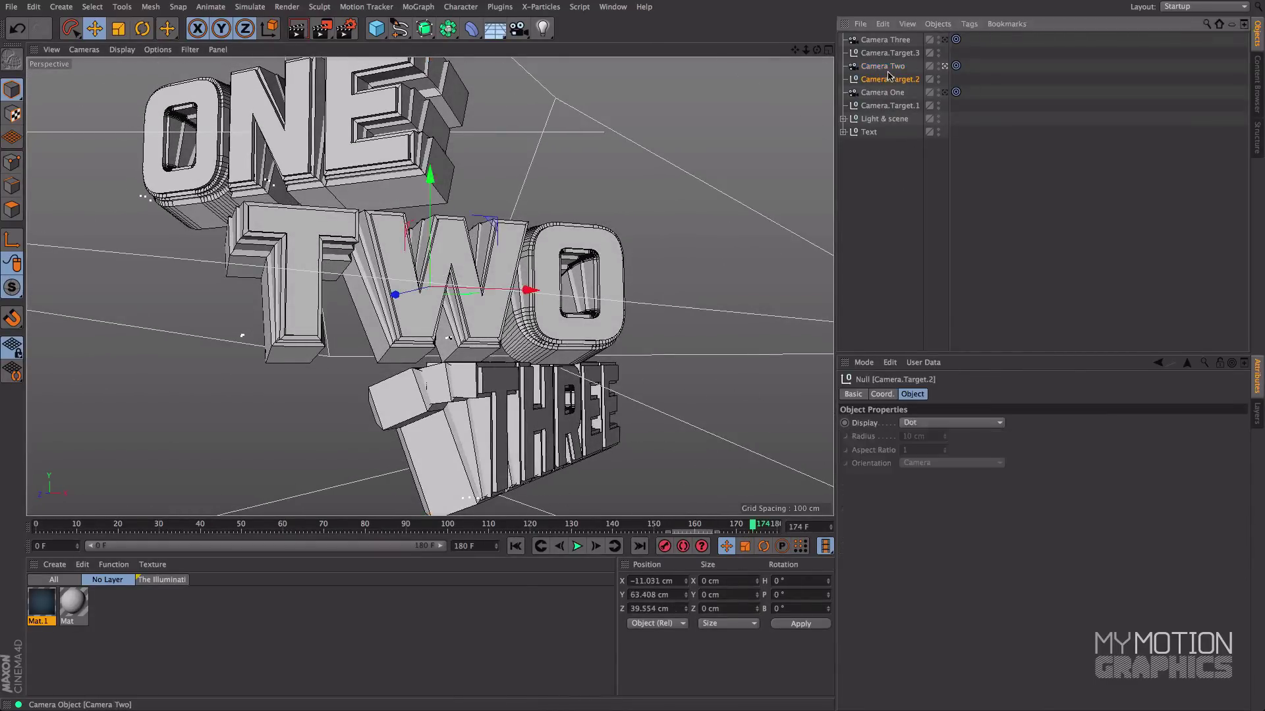
{"action": "left_click", "coordinate": [887, 67]}
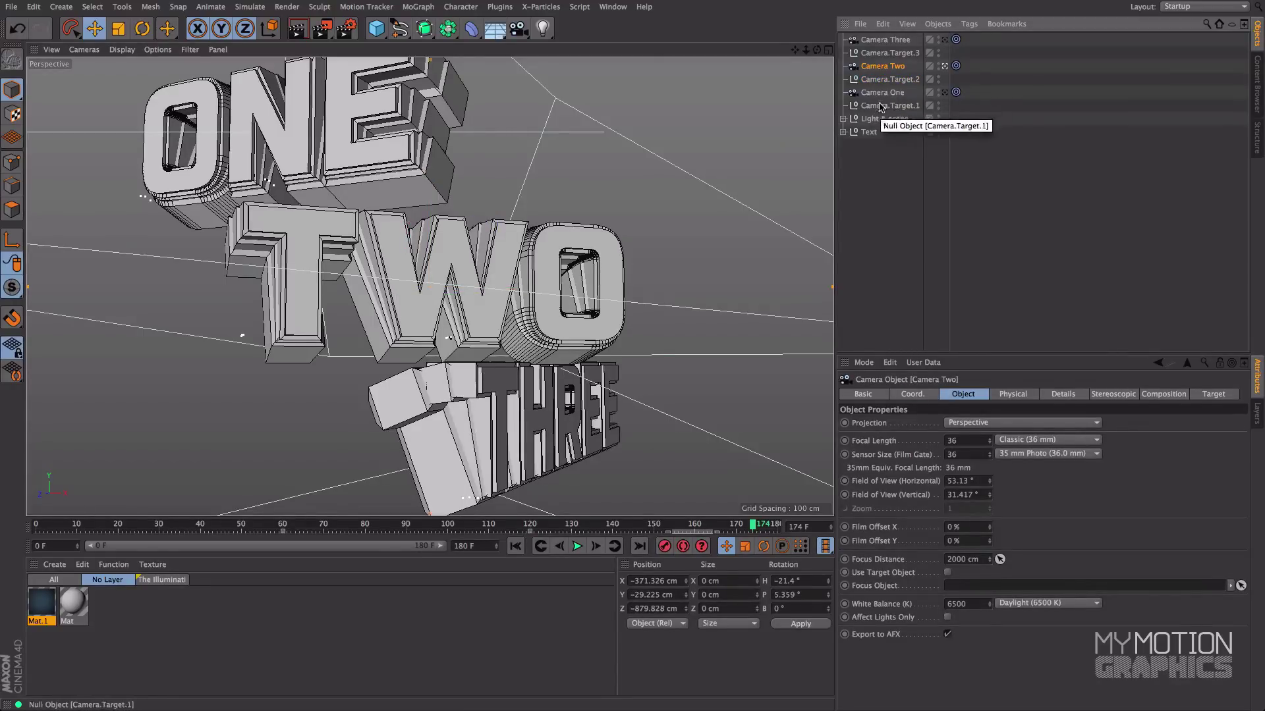
{"action": "left_click_drag", "start_coordinate": [762, 531], "coordinate": [776, 527]}
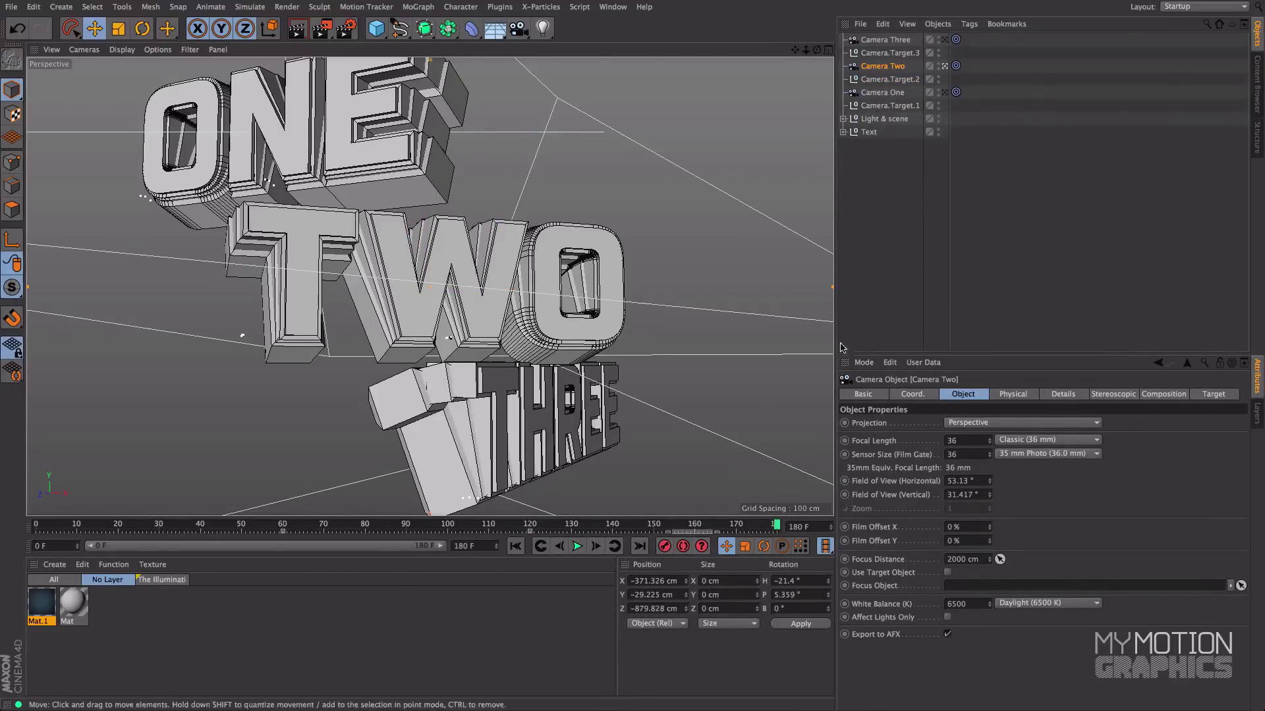
Group the three cameras and their targets under one null, rename it Cam and expand the group
{"action": "left_click", "coordinate": [887, 105]}
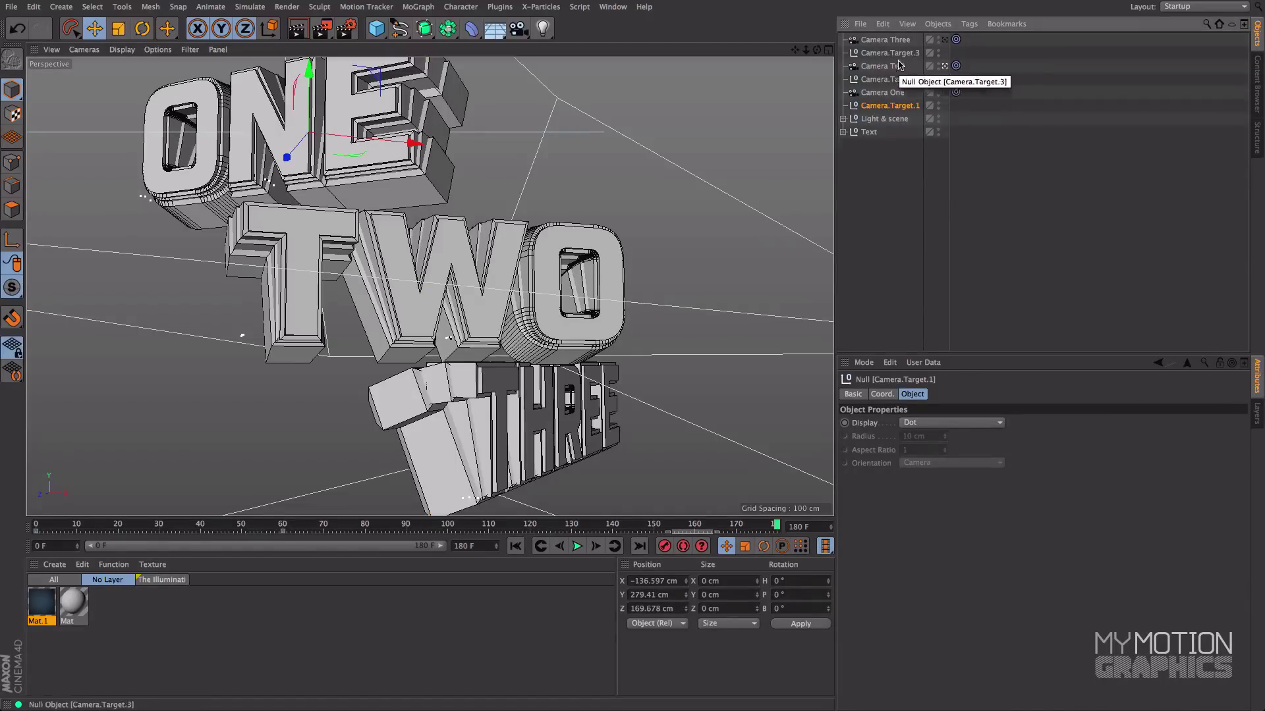
{"action": "left_click", "coordinate": [914, 40], "text": "shift"}
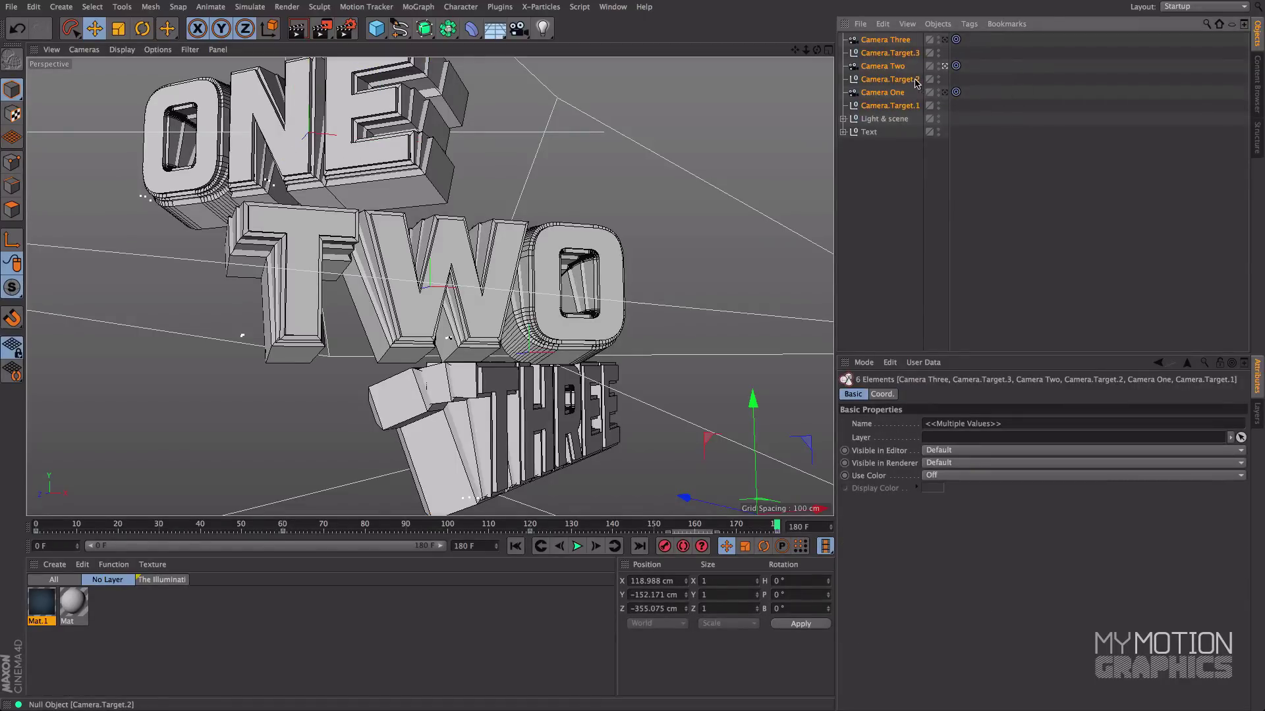
{"action": "key", "text": "alt+g"}
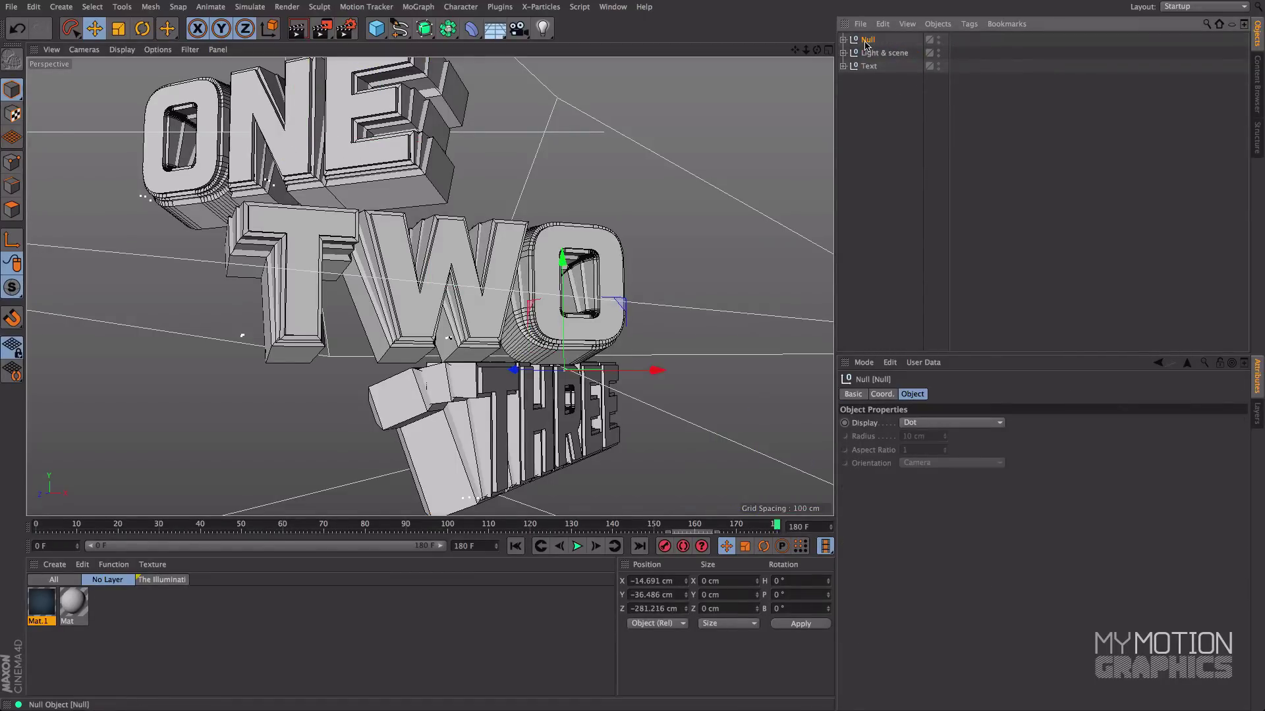
{"action": "double_click", "coordinate": [871, 40]}
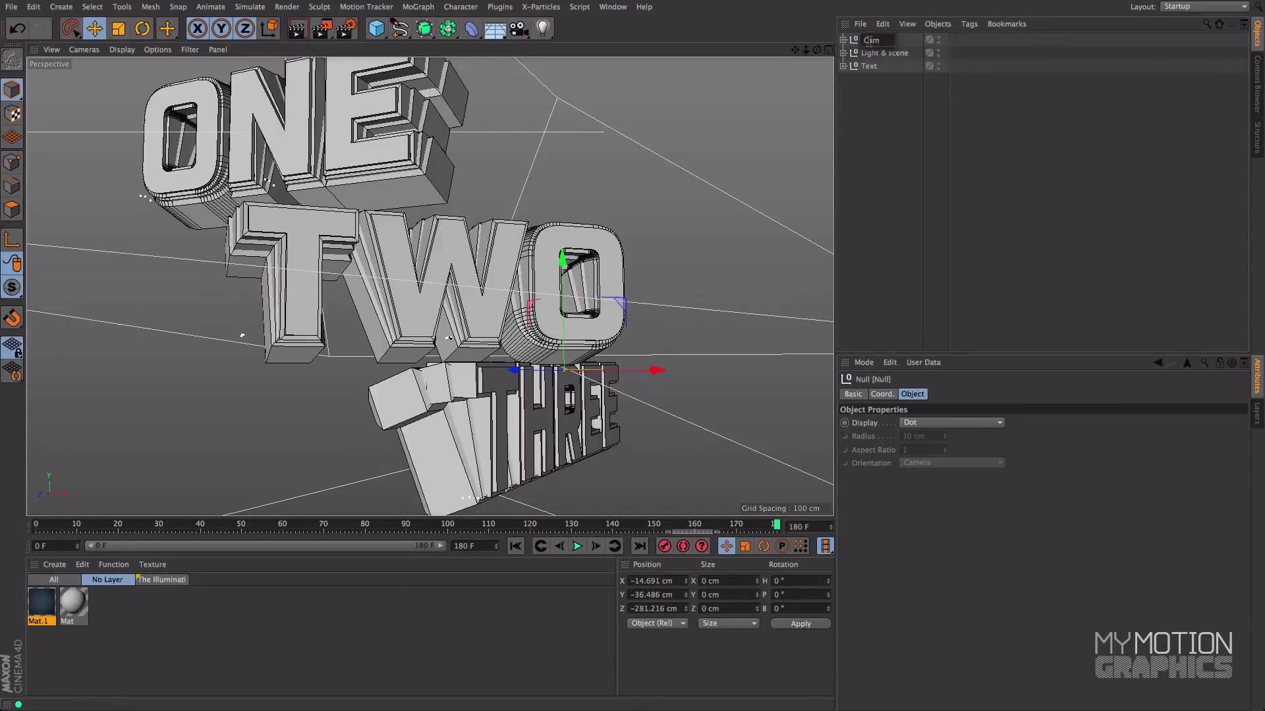
{"action": "key", "text": "Return"}
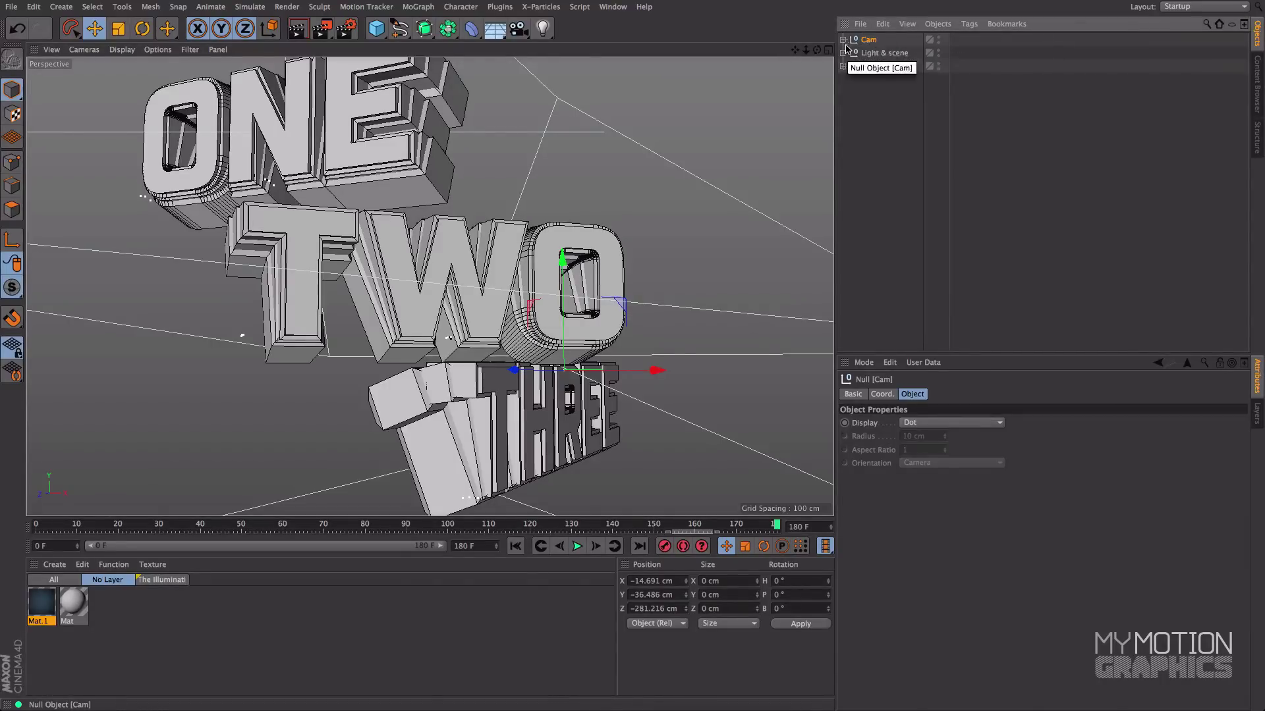
{"action": "left_click", "coordinate": [844, 40]}
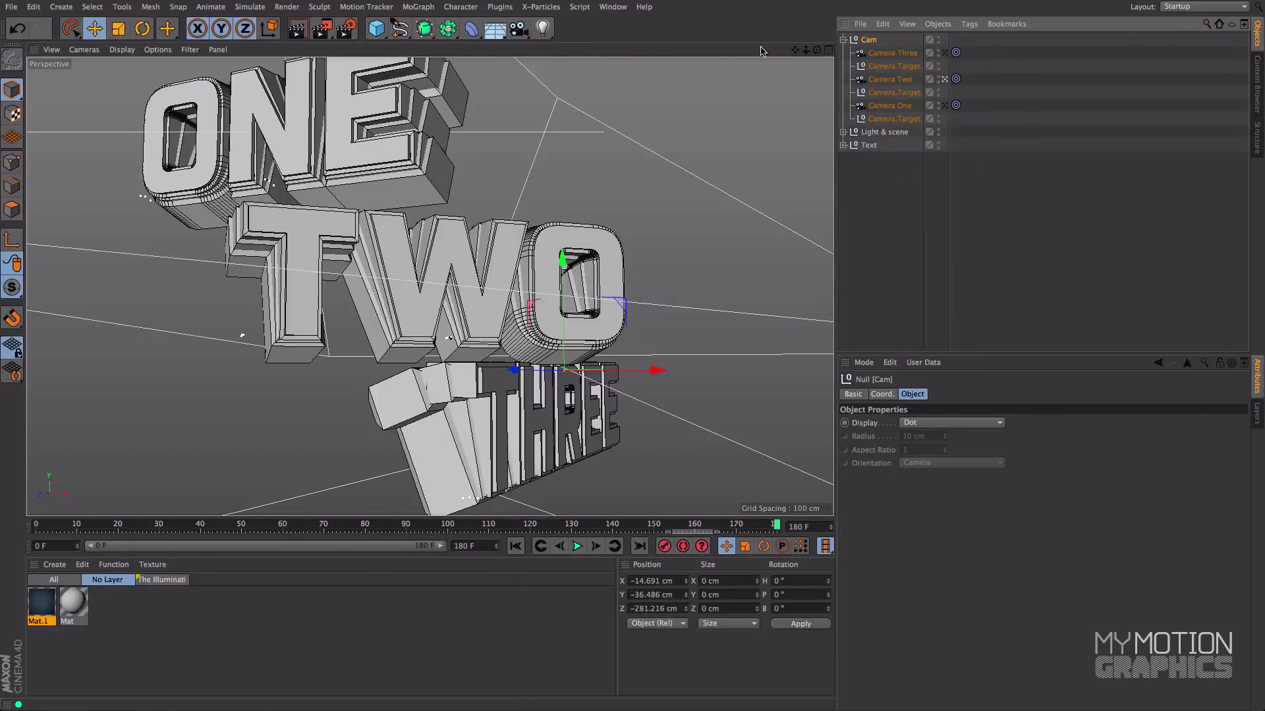
Add a Stage object to the scene and place it inside the Cam group
{"action": "left_click", "coordinate": [495, 31]}
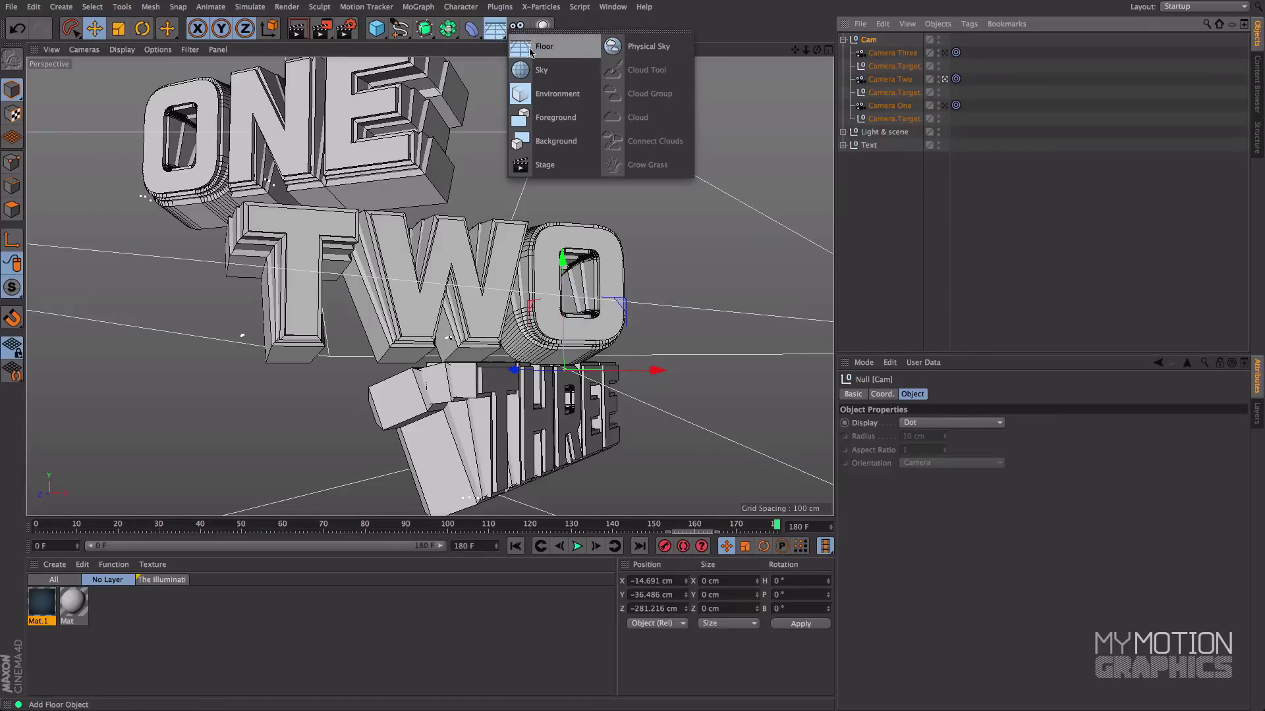
{"action": "left_click", "coordinate": [521, 166]}
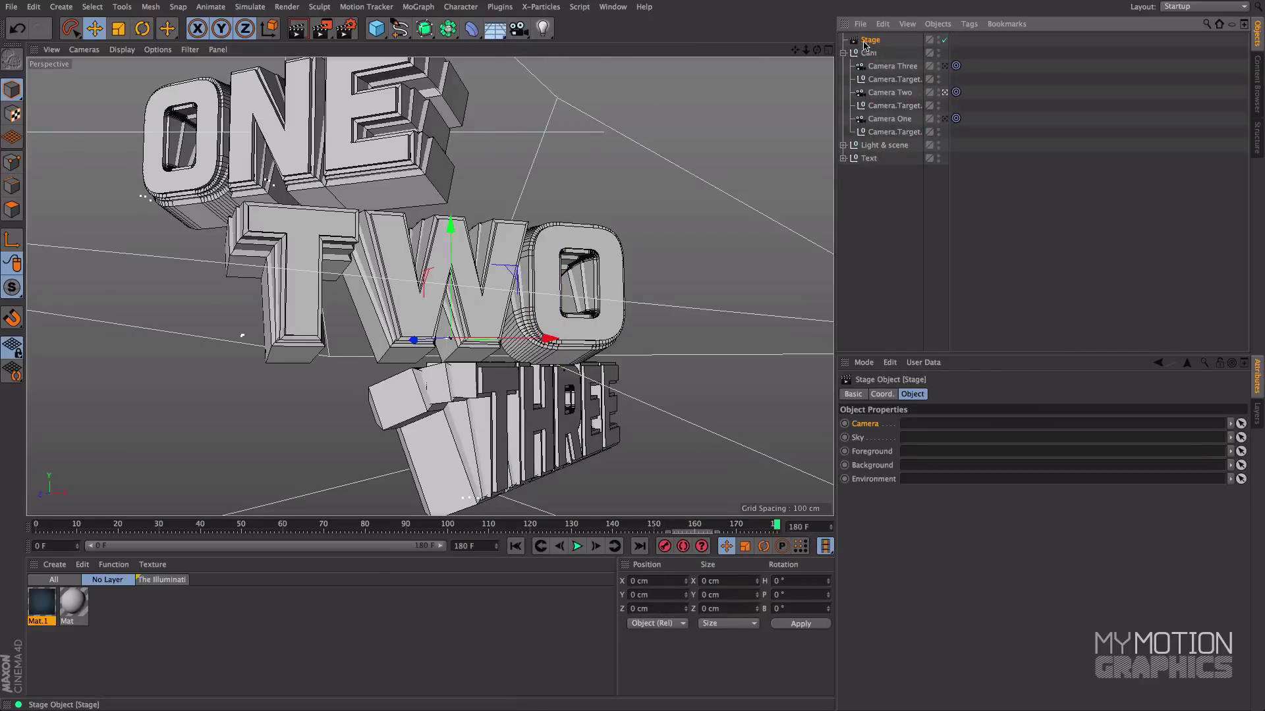
{"action": "left_click_drag", "start_coordinate": [870, 43], "coordinate": [880, 58]}
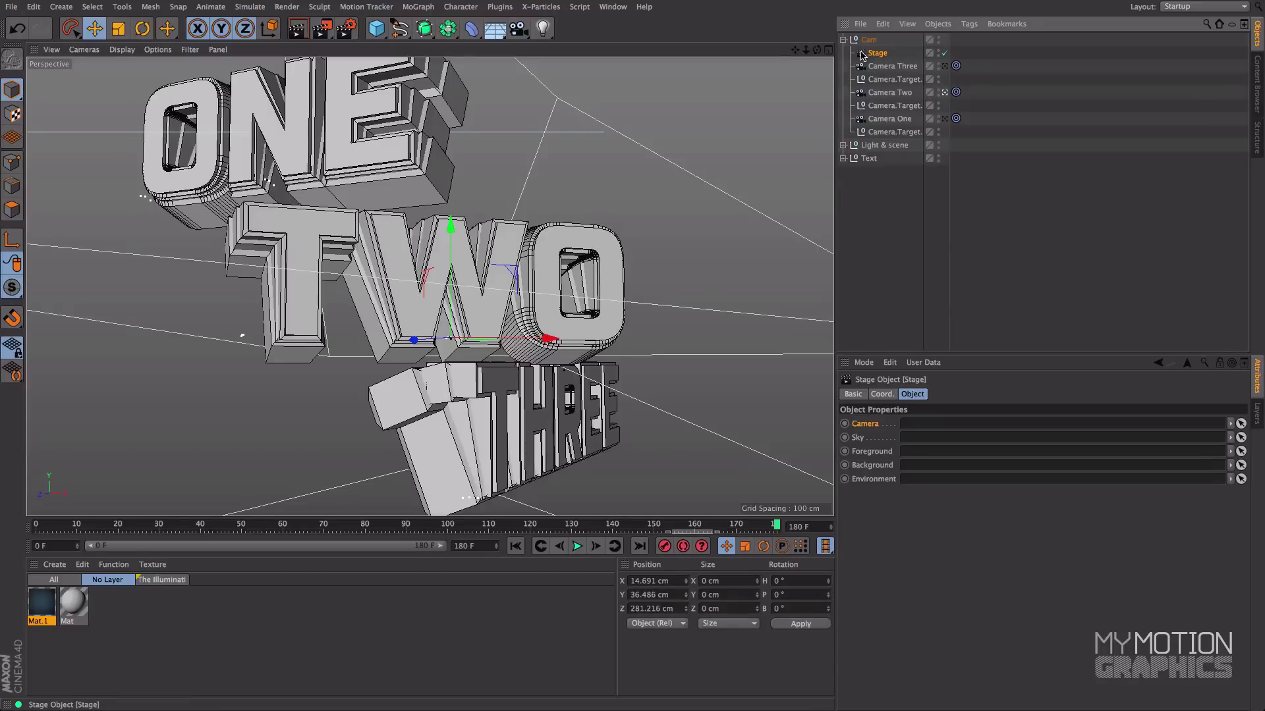
{"action": "left_click", "coordinate": [843, 39]}
{"action": "left_click", "coordinate": [843, 39]}
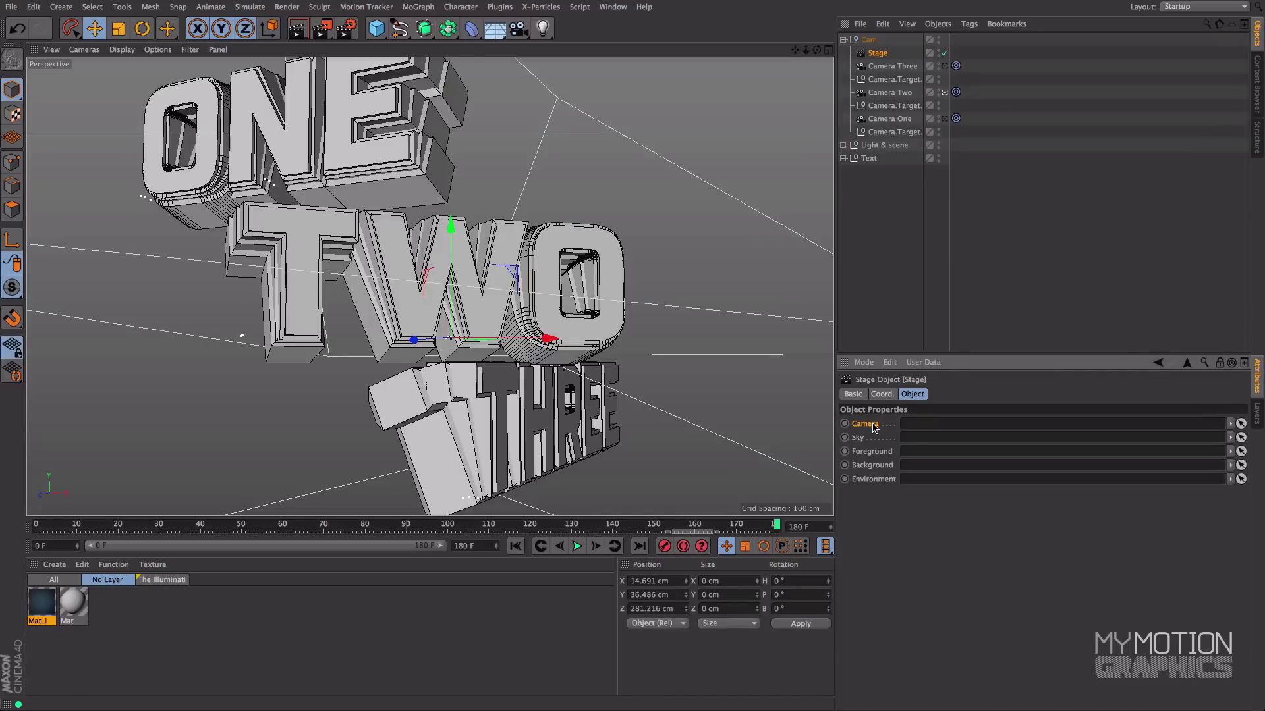
Assign Camera One as the Stage object's camera at frame 0 and keyframe it
{"action": "left_click", "coordinate": [515, 546]}
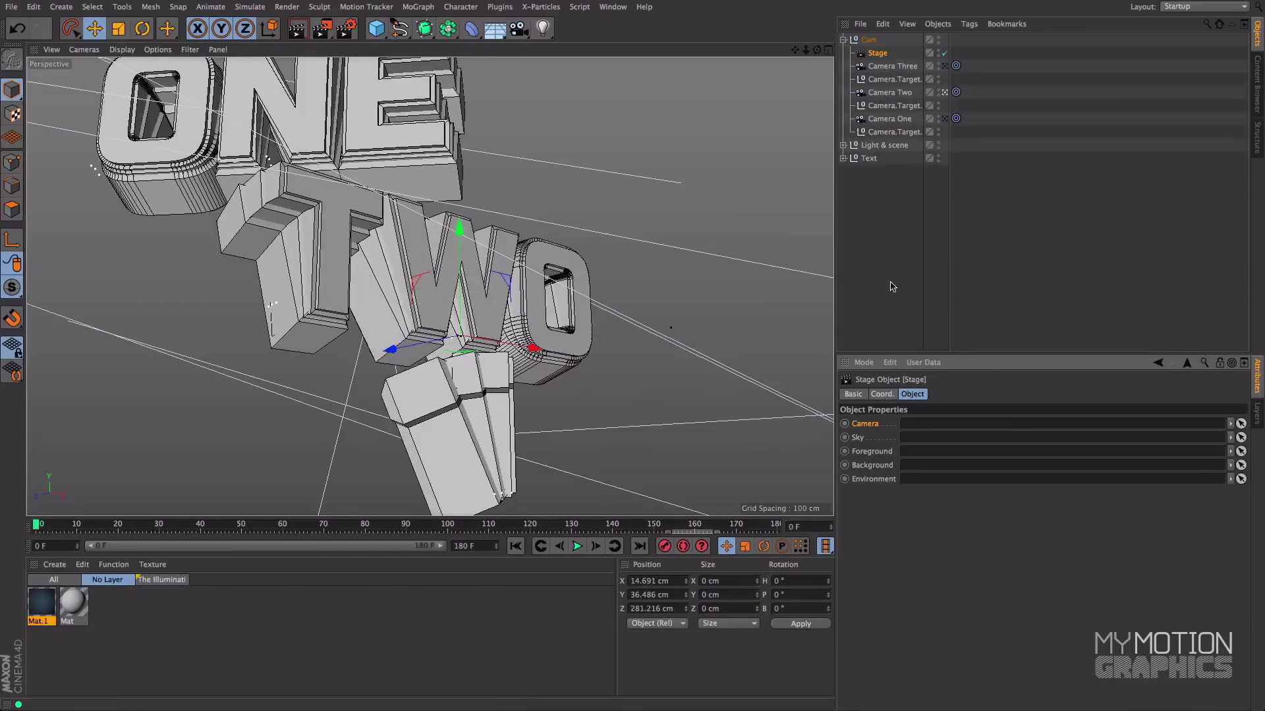
{"action": "left_click_drag", "start_coordinate": [882, 119], "coordinate": [933, 423]}
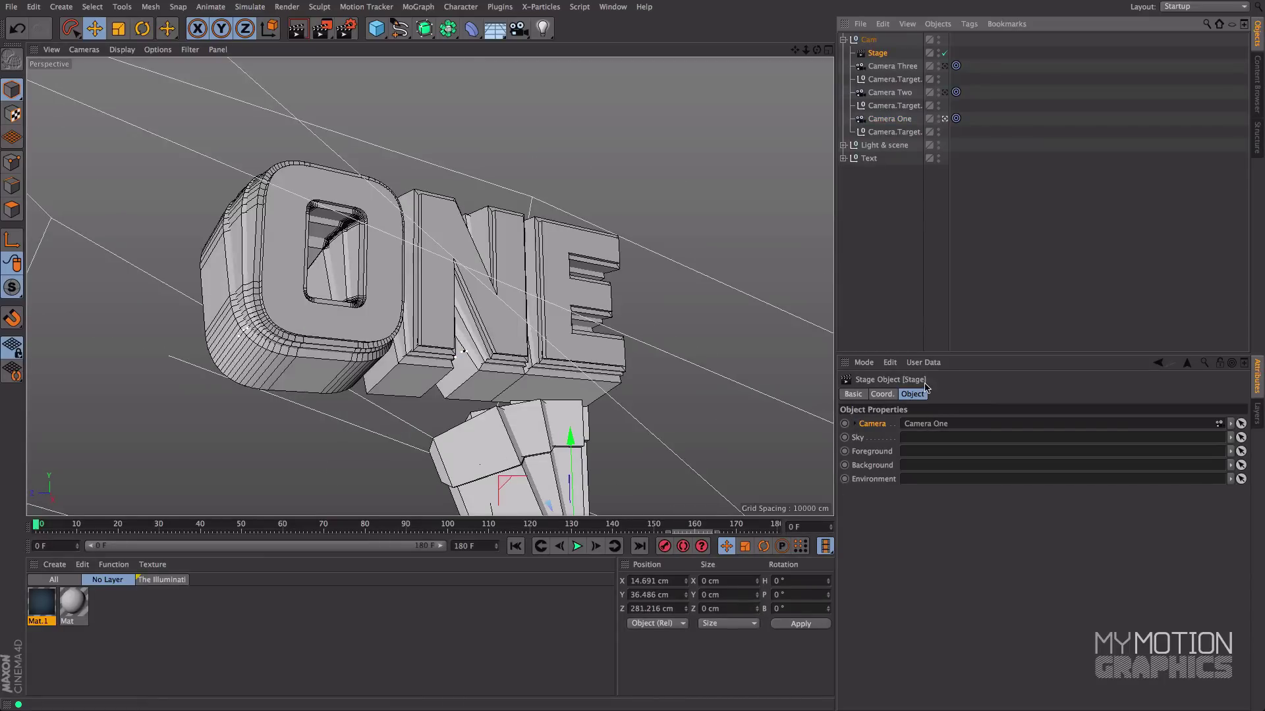
{"action": "left_click_drag", "start_coordinate": [85, 527], "coordinate": [36, 525]}
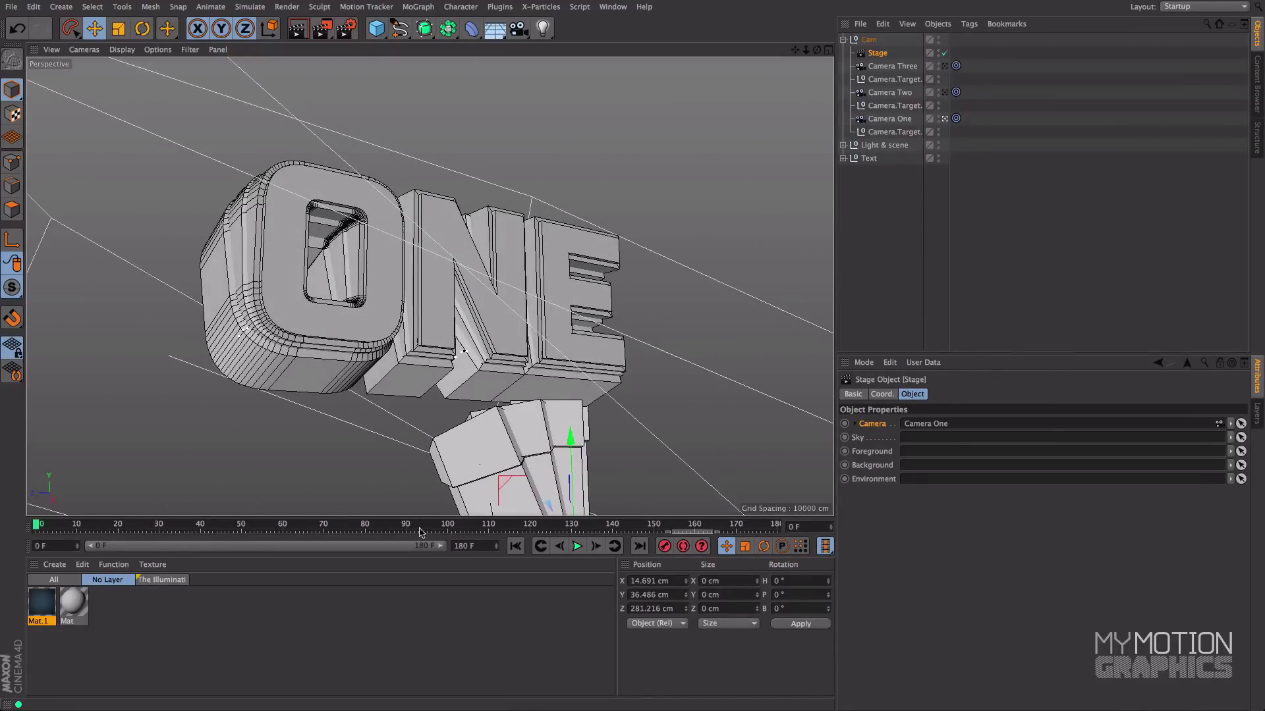
{"action": "left_click", "coordinate": [845, 424]}
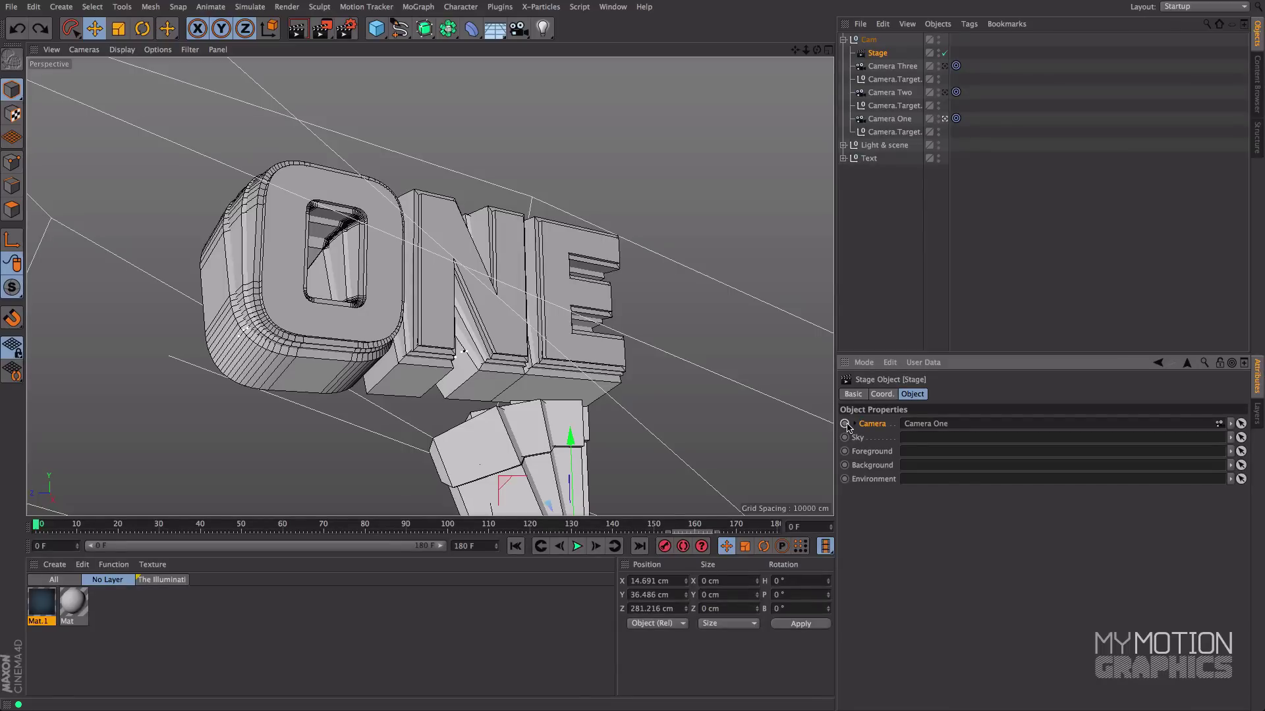
{"action": "left_click", "coordinate": [844, 424]}
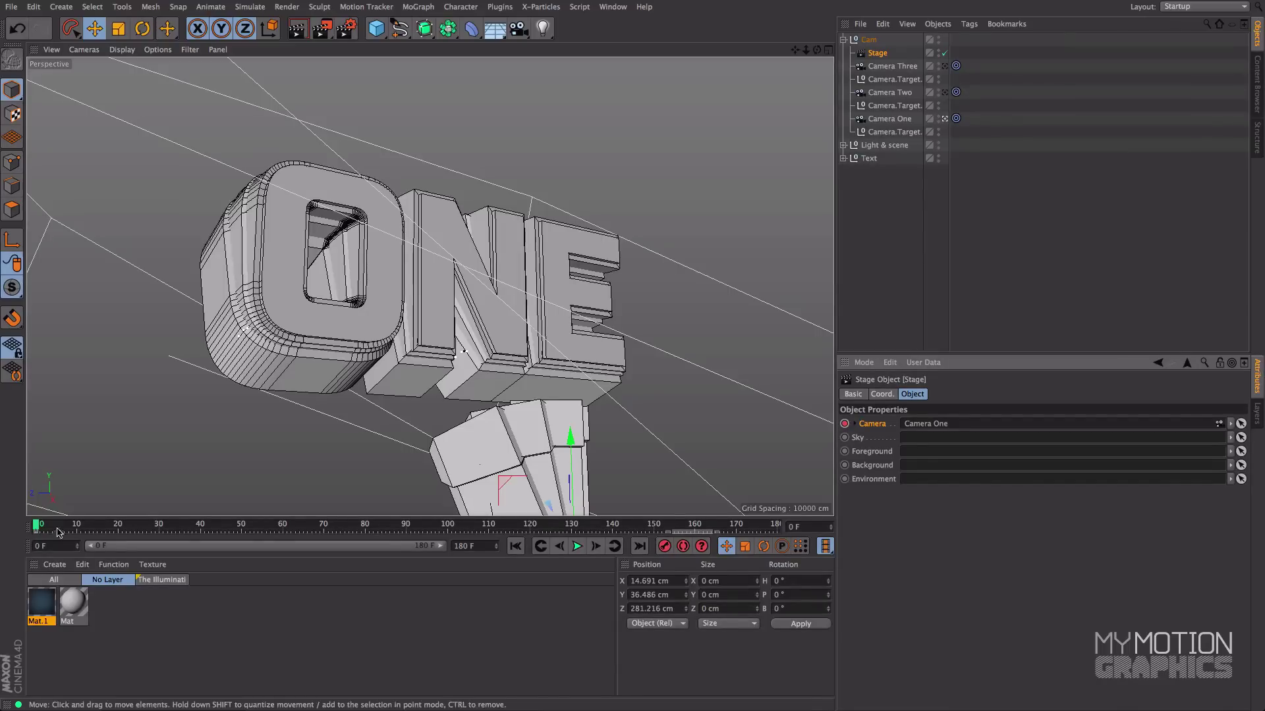
Switch the Stage object's camera to Camera Two at frame 60 and keyframe it
{"action": "left_click_drag", "start_coordinate": [37, 525], "coordinate": [282, 540]}
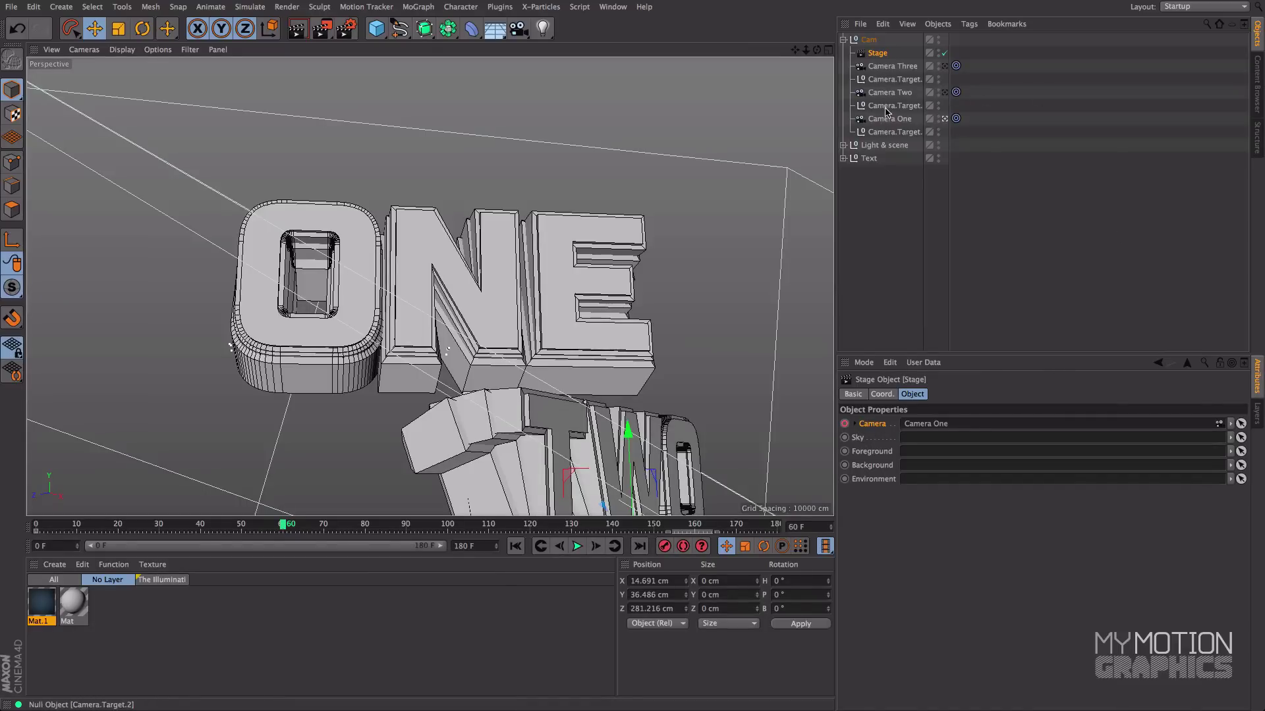
{"action": "left_click_drag", "start_coordinate": [882, 94], "coordinate": [939, 426]}
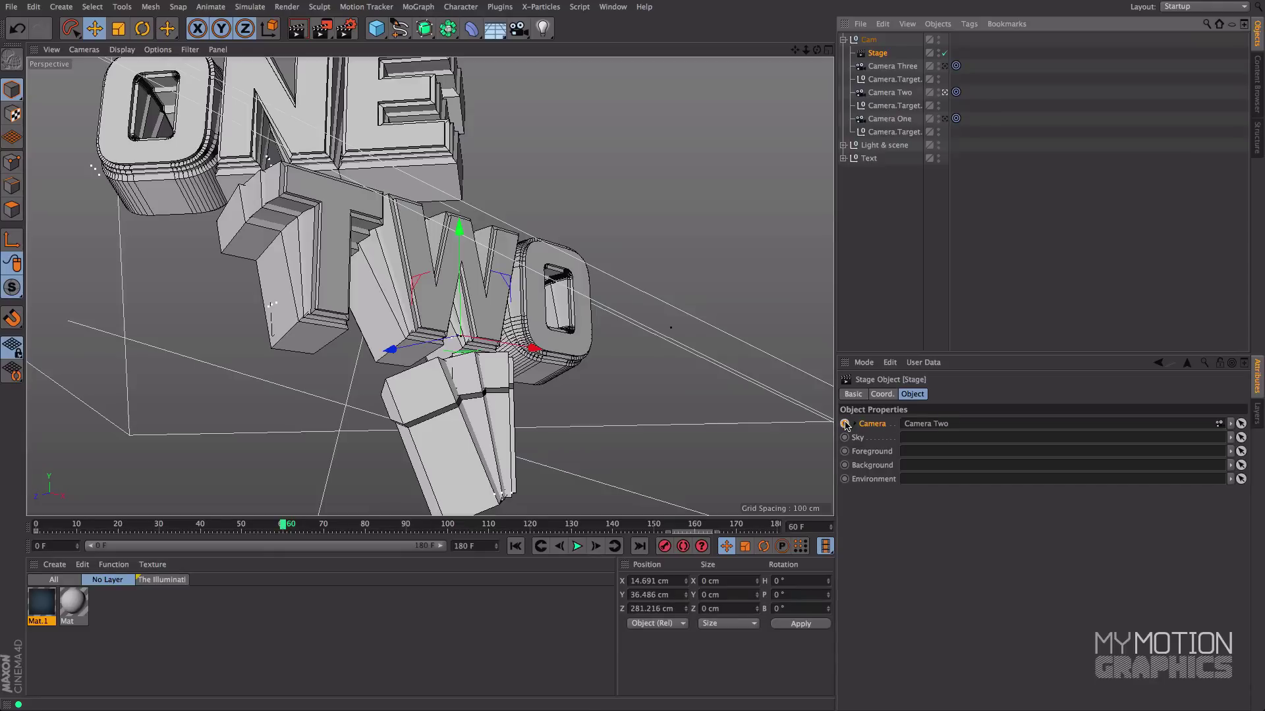
{"action": "left_click", "coordinate": [845, 423]}
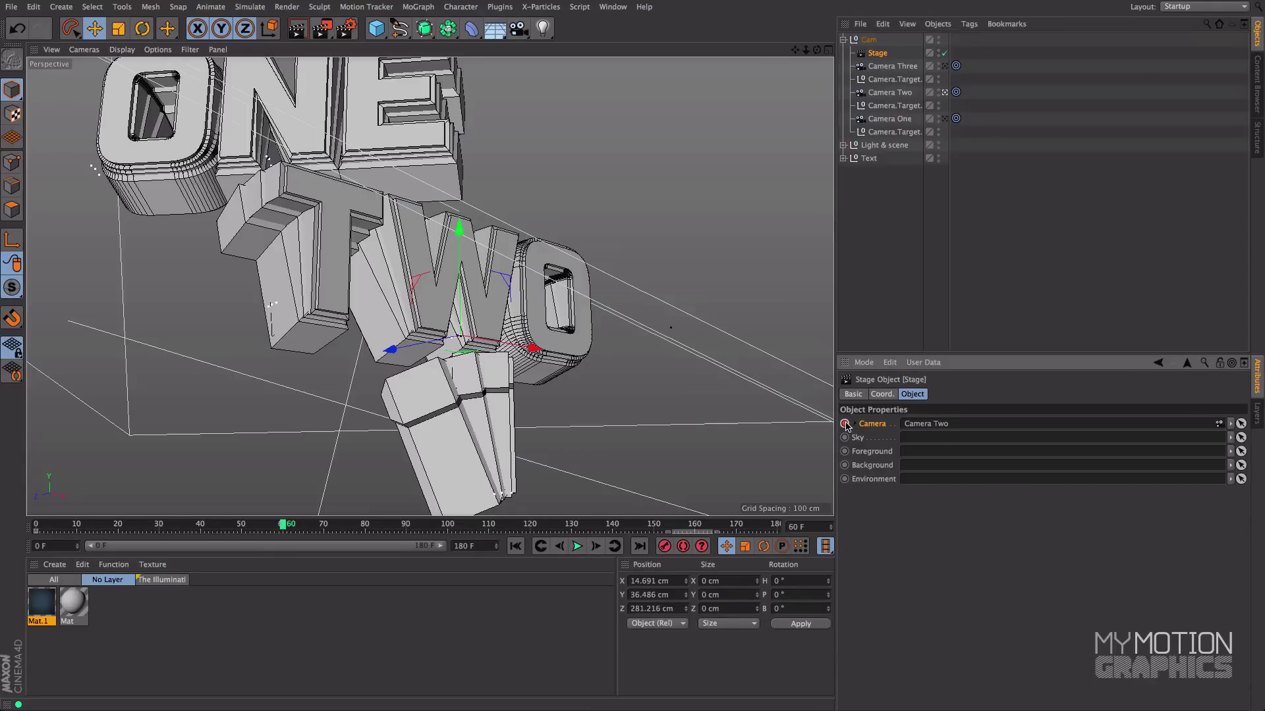
Keyframe Camera Three as the Stage object's camera at frame 120, and scrub the timeline through all three shots to frame 180
{"action": "left_click_drag", "start_coordinate": [283, 525], "coordinate": [529, 541]}
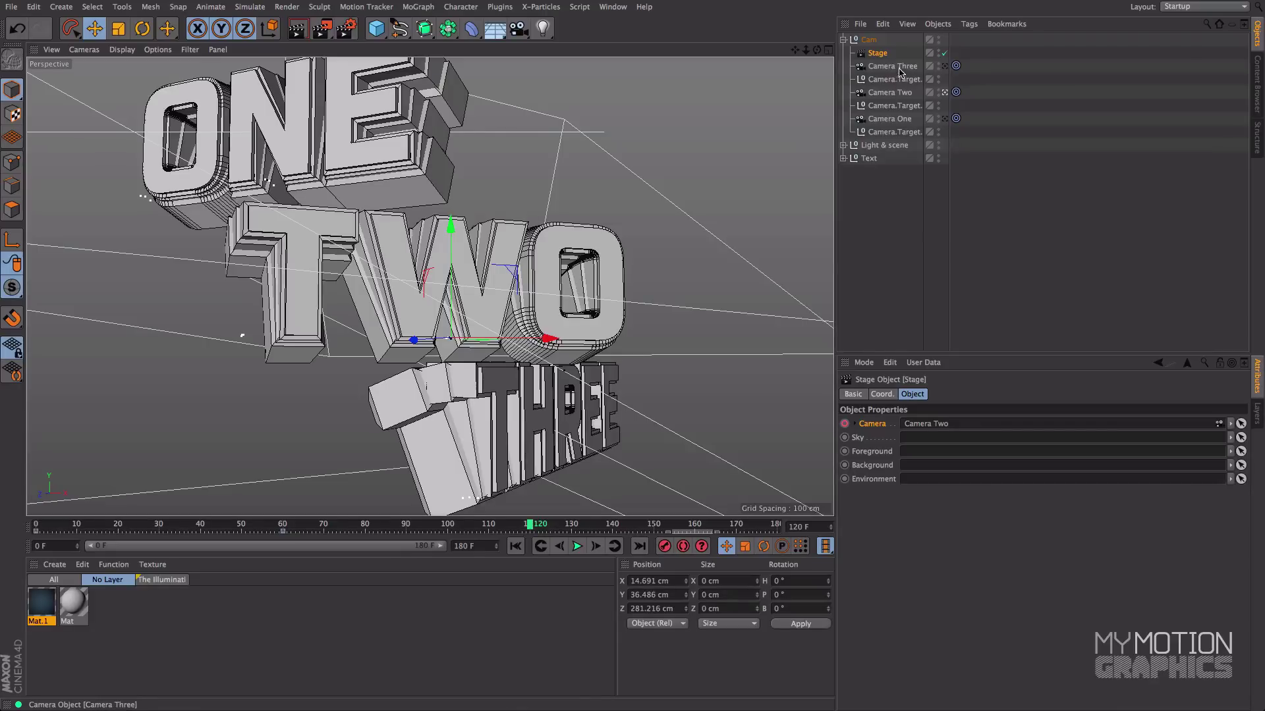
{"action": "left_click_drag", "start_coordinate": [896, 69], "coordinate": [938, 428]}
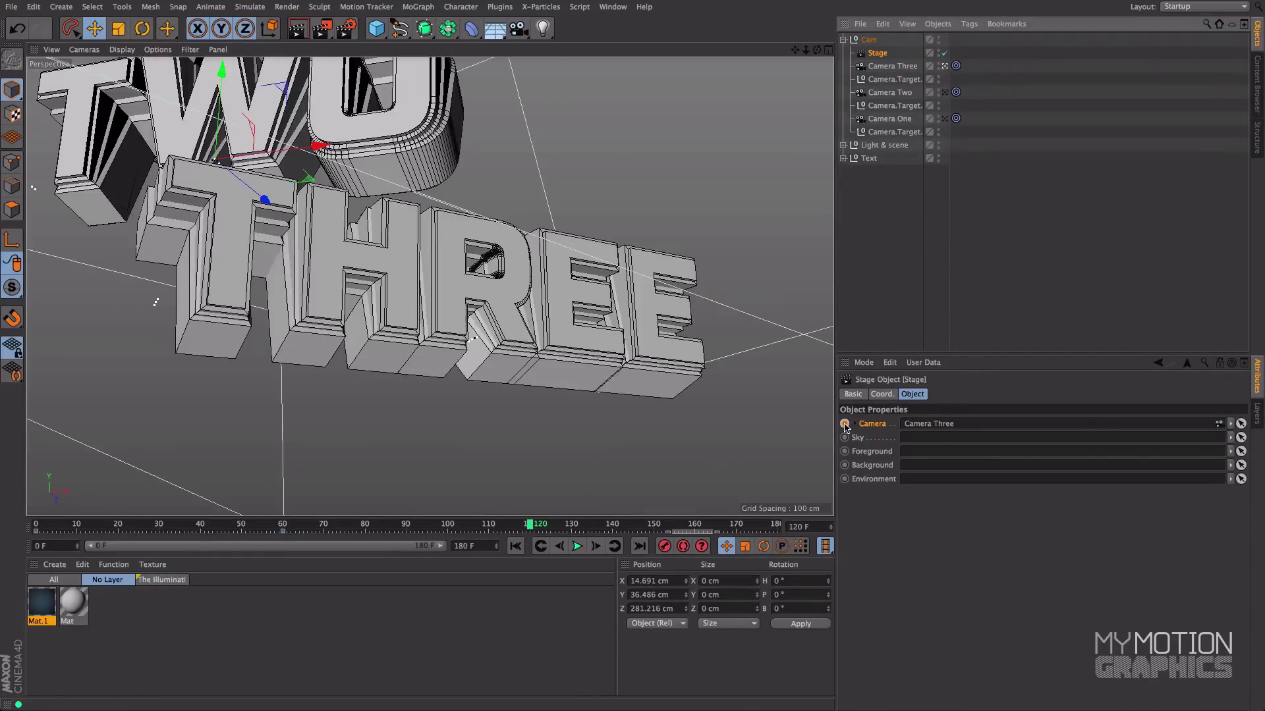
{"action": "left_click", "coordinate": [844, 424]}
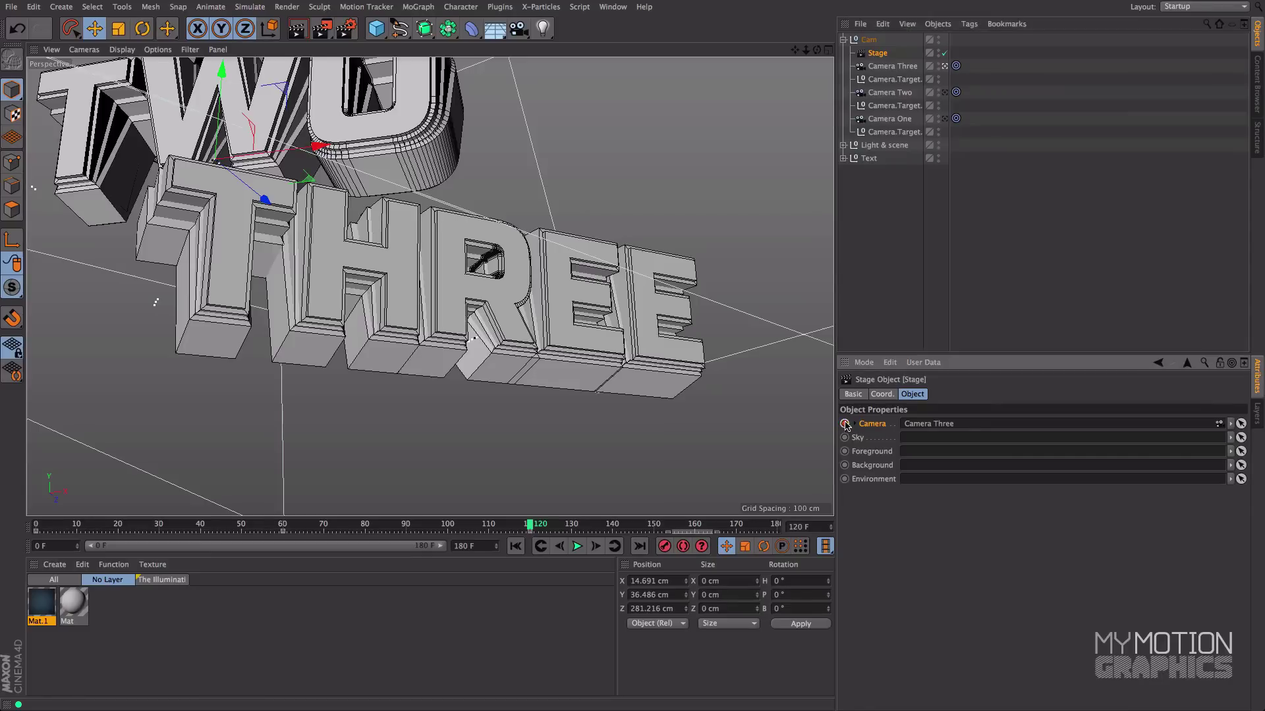
{"action": "left_click_drag", "start_coordinate": [530, 527], "coordinate": [53, 527]}
{"action": "left_click_drag", "start_coordinate": [118, 553], "coordinate": [783, 578]}
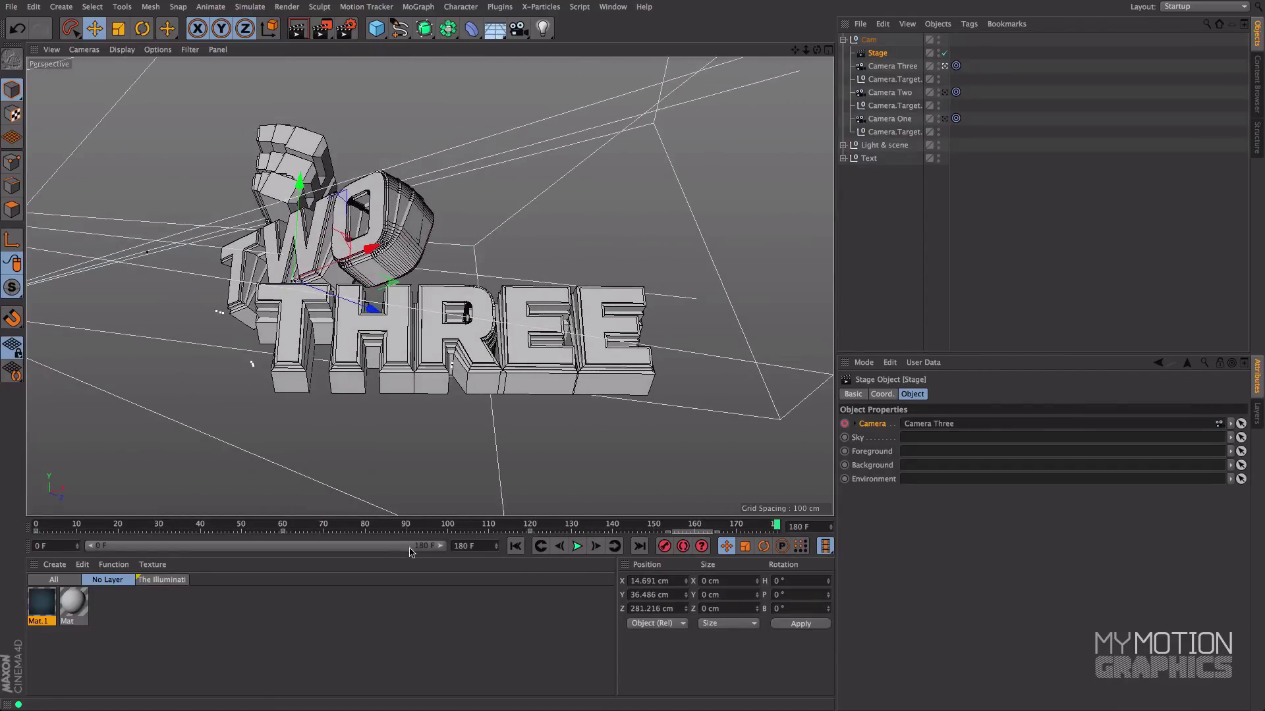